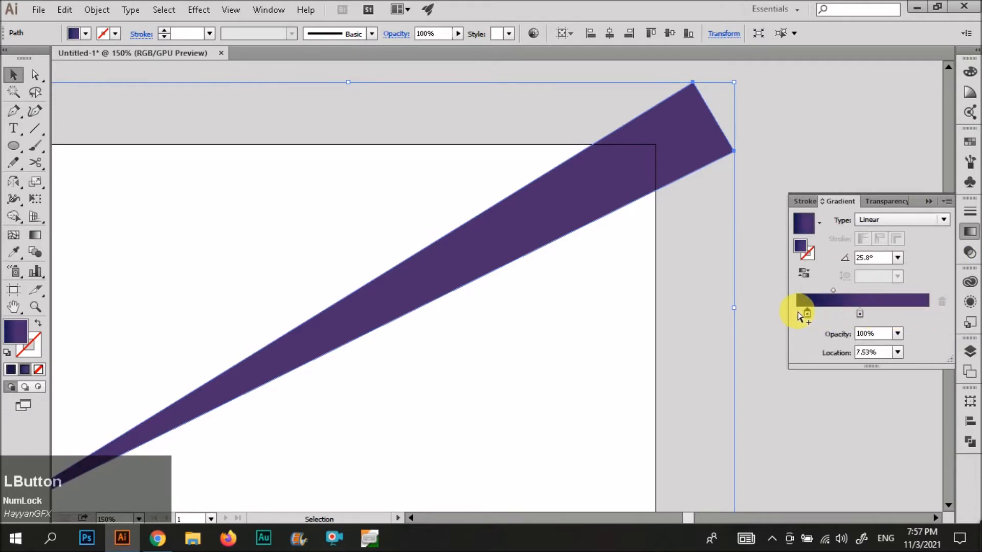
Give the ray a linear gradient with dark blue ends and purple at 51.08%, running across its width at about -61.5°.
drag(800, 317, 943, 322)
click(859, 314)
key(g)
scroll(369, 333, down, 2)
scroll(369, 333, up, 2)
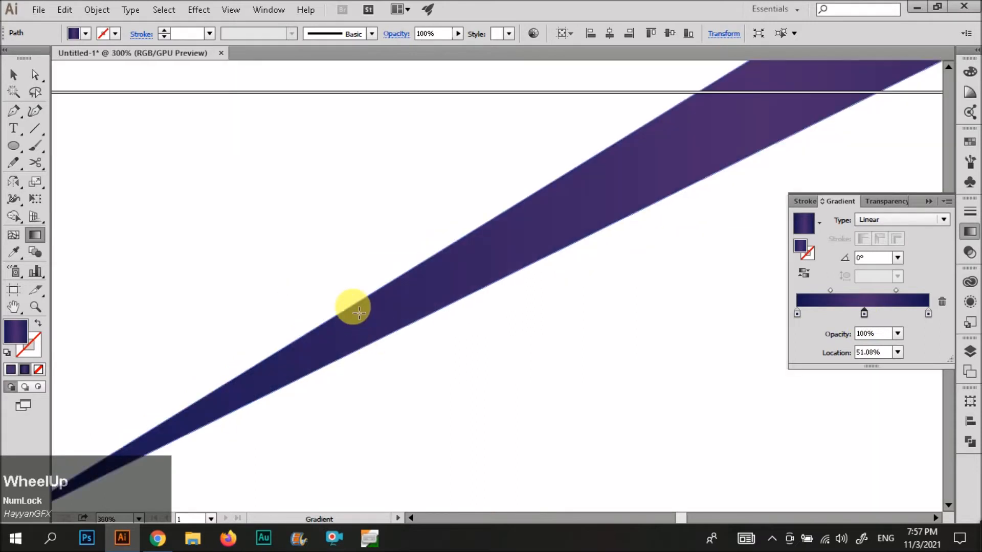
drag(341, 314, 359, 347)
scroll(450, 384, down, 5)
key(v)
click(407, 265)
scroll(407, 266, up, 1)
scroll(504, 220, down, 1)
click(604, 215)
scroll(613, 220, up, 1)
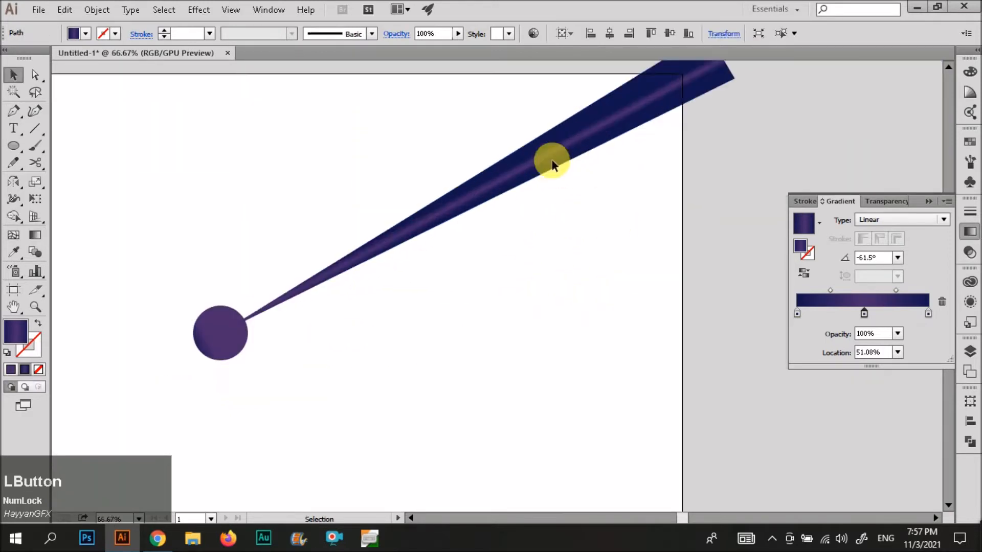
Make a copy of the ray rotated a small angle clockwise about the circle's center.
drag(500, 137, 676, 232)
scroll(676, 231, down, 1)
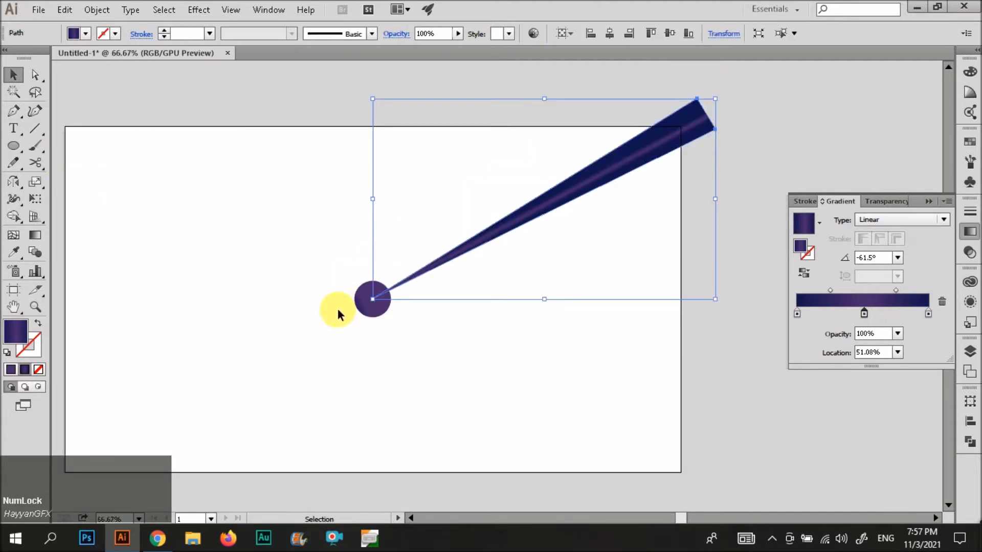
key(r)
click(373, 299)
scroll(636, 171, down, 1)
drag(636, 170, 677, 184)
Repeat the rotated copy until the rays form a full sunburst around the circle.
key(ctrl+d)
key(ctrl+d)
key(ctrl+d)
key(ctrl+d)
key(ctrl+d)
key(ctrl+d)
key(ctrl+d)
key(ctrl+d)
key(ctrl+d)
key(ctrl+d)
key(ctrl+d)
key(ctrl+d)
key(ctrl+d)
key(ctrl+d)
key(ctrl+d)
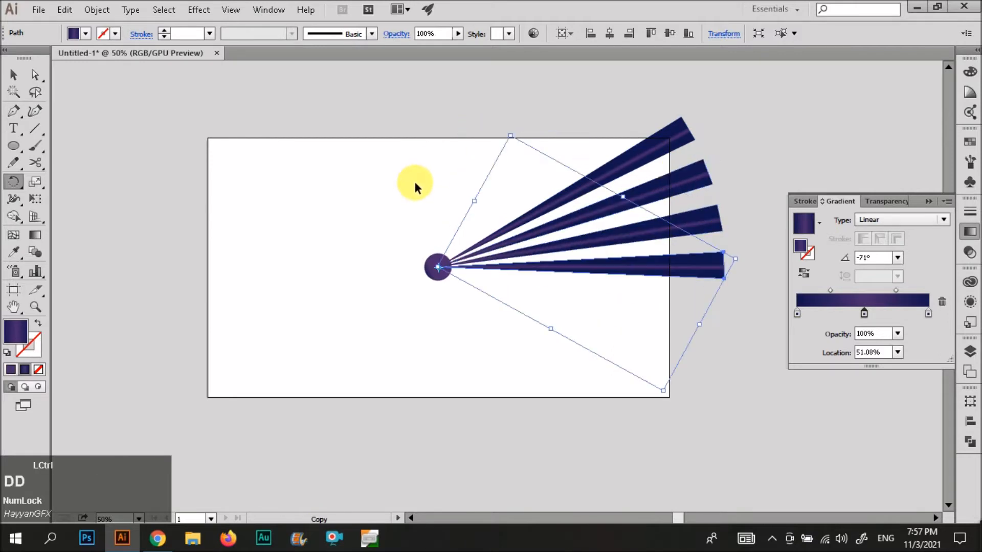
key(ctrl+d)
key(ctrl+d)
key(ctrl+d)
key(ctrl+d)
key(ctrl+d)
key(ctrl+d)
key(ctrl+d)
key(ctrl+d)
key(ctrl+d)
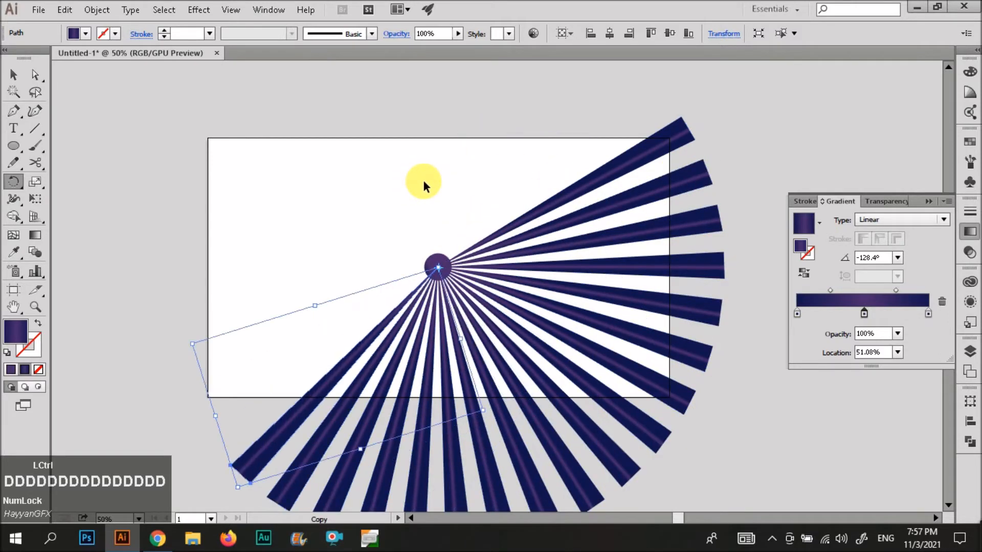
key(ctrl+d)
key(ctrl+d)
key(ctrl+d)
key(ctrl+d)
key(ctrl+d)
key(ctrl+d)
key(ctrl+d)
key(ctrl+d)
key(ctrl+d)
key(ctrl+d)
key(ctrl+d)
key(ctrl+d)
key(ctrl+d)
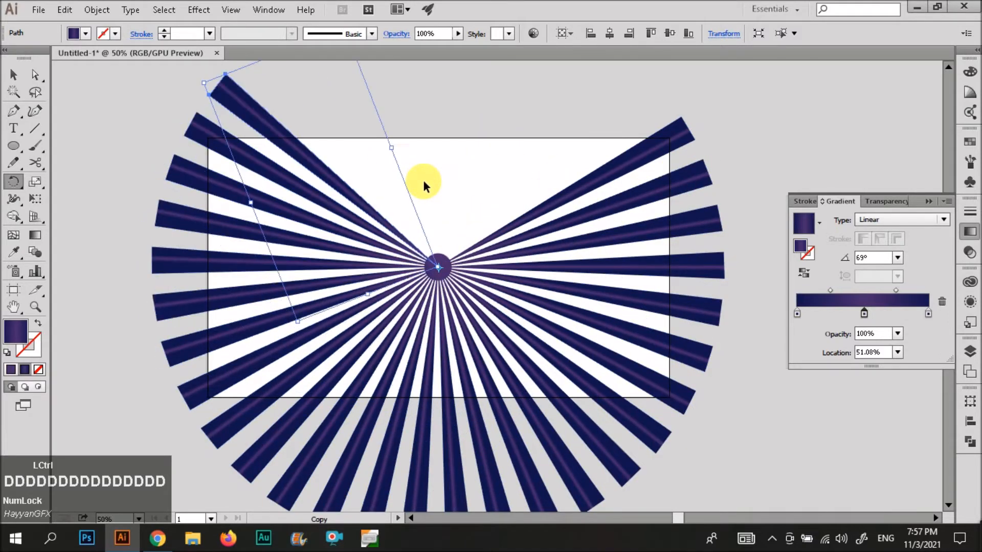
key(ctrl+d)
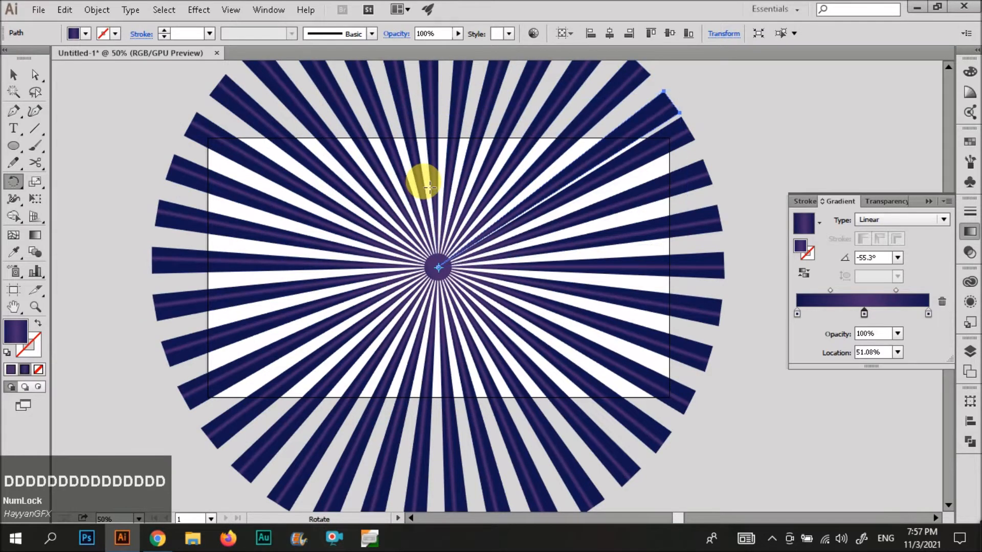
Rotate the last ray slightly about the circle's center to even out its spacing, and deselect everything.
click(14, 75)
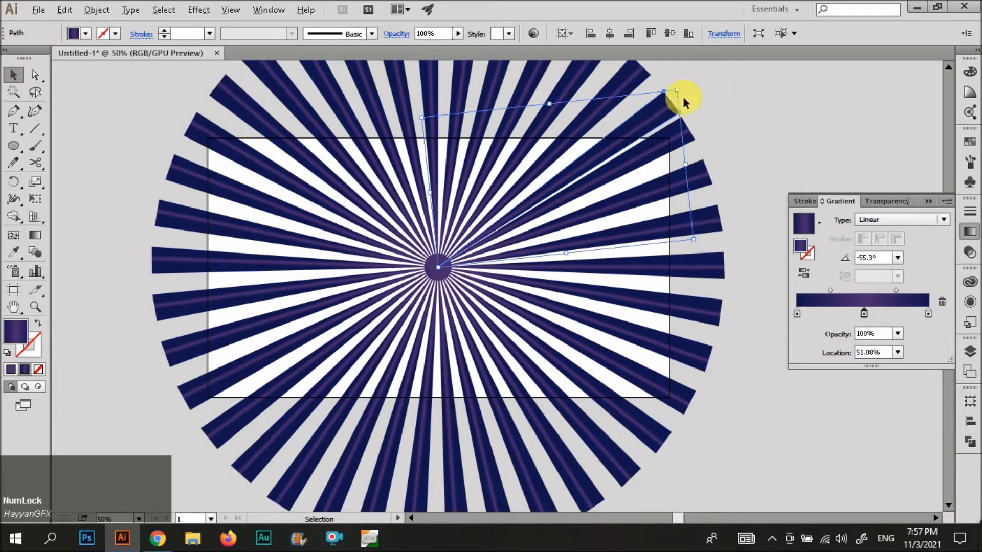
key(r)
click(439, 268)
drag(643, 125, 645, 123)
key(ctrl+shift+a)
Create a 1280 by 720 rectangle and center it horizontally and vertically on the artboard.
key(ctrl+minus)
key(m)
click(508, 263)
text(1280)
key(Tab)
text(72)
click(471, 291)
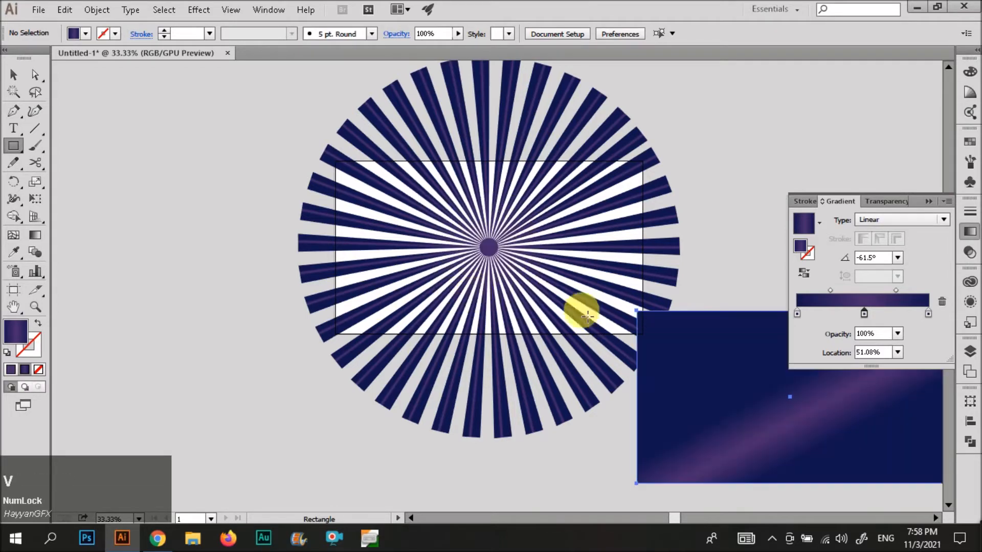
key(v)
click(610, 33)
click(670, 32)
key(v)
Copy the rectangle and use it with all the rays and the circle to make a clipping mask.
drag(678, 445, 256, 117)
click(590, 205)
key(ctrl+c)
drag(743, 435, 444, 189)
right_click(444, 189)
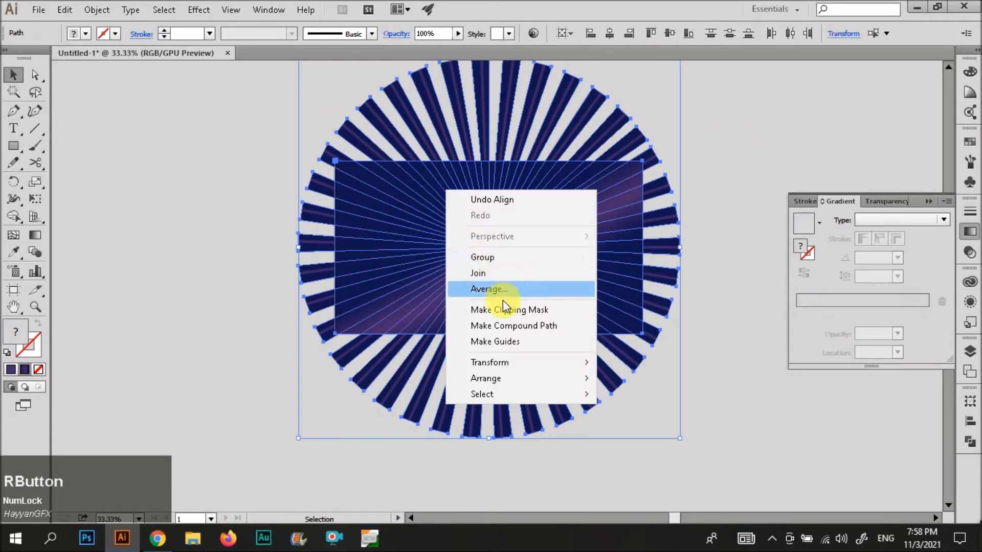
click(504, 306)
Paste the copied rectangle in place and send it to the back.
key(c)
key(ctrl+shift+v)
key(ctrl+shift+[)
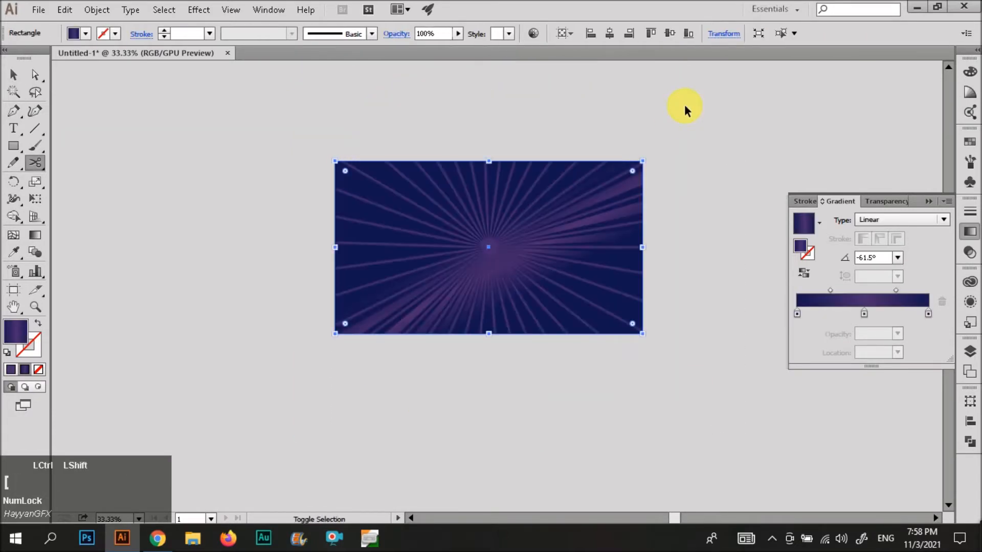
Change the back rectangle to a two-stop radial gradient, reversed to a purple center, and darken the center stop.
click(876, 255)
click(878, 248)
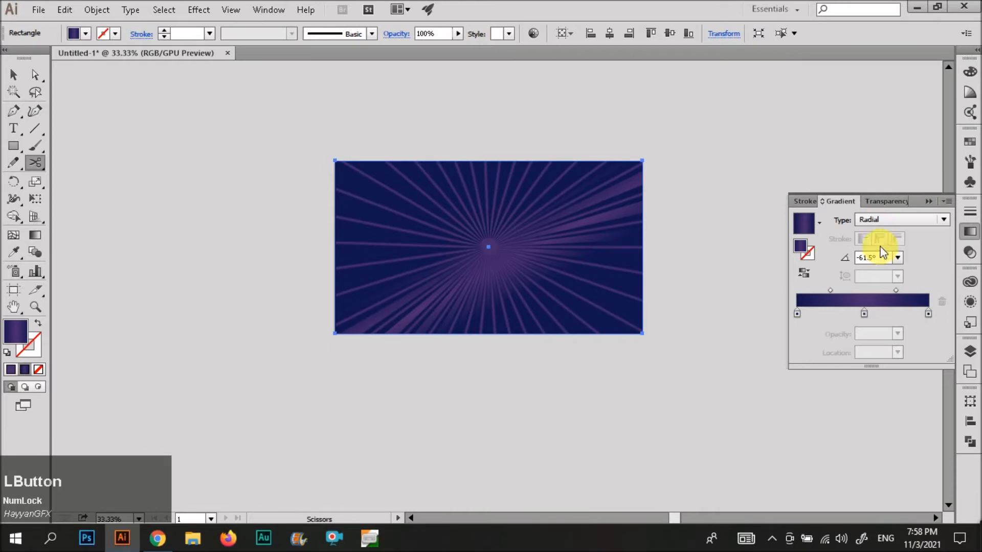
drag(928, 313, 906, 335)
drag(864, 313, 965, 321)
click(805, 273)
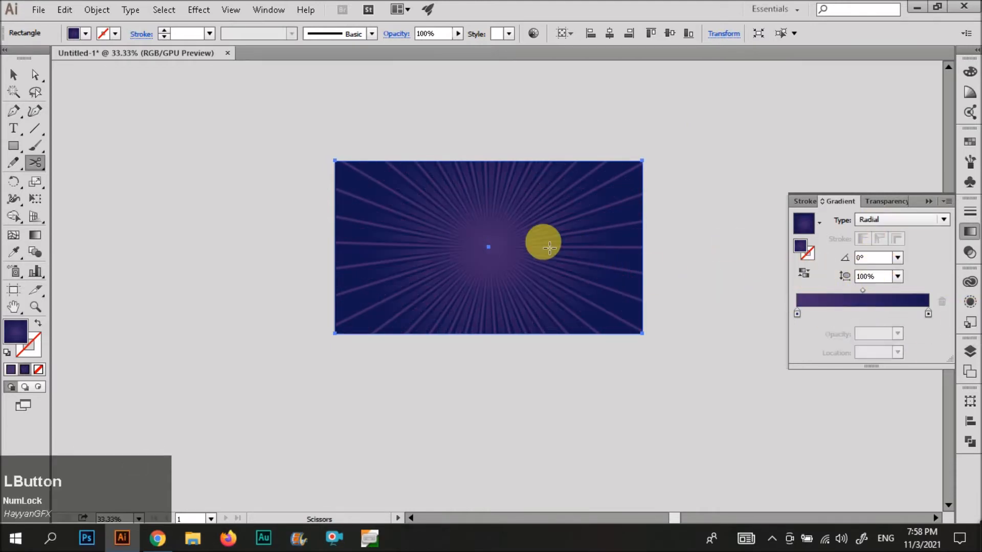
scroll(502, 240, down, 2)
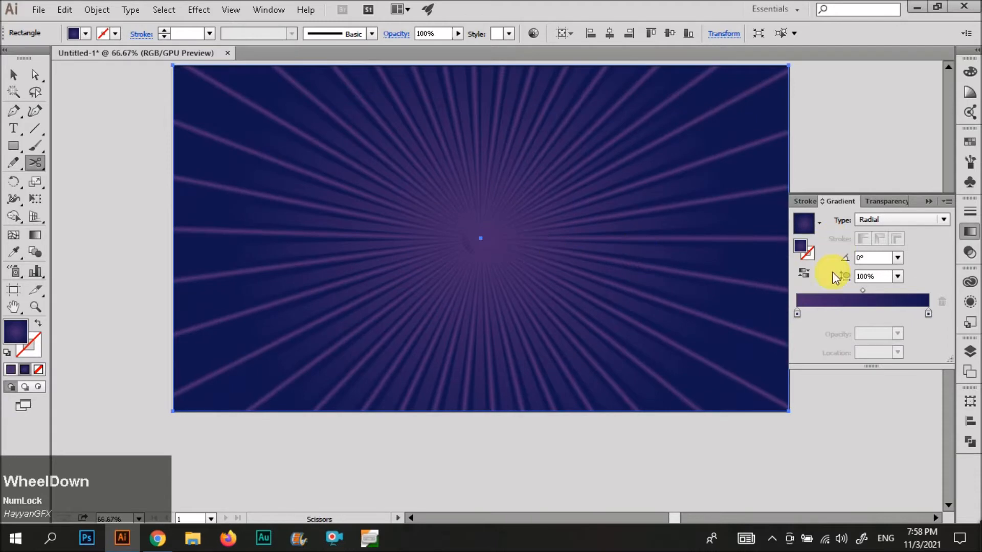
click(797, 313)
Group the clipped rays with the radial gradient background rectangle.
key(v)
drag(822, 152, 489, 235)
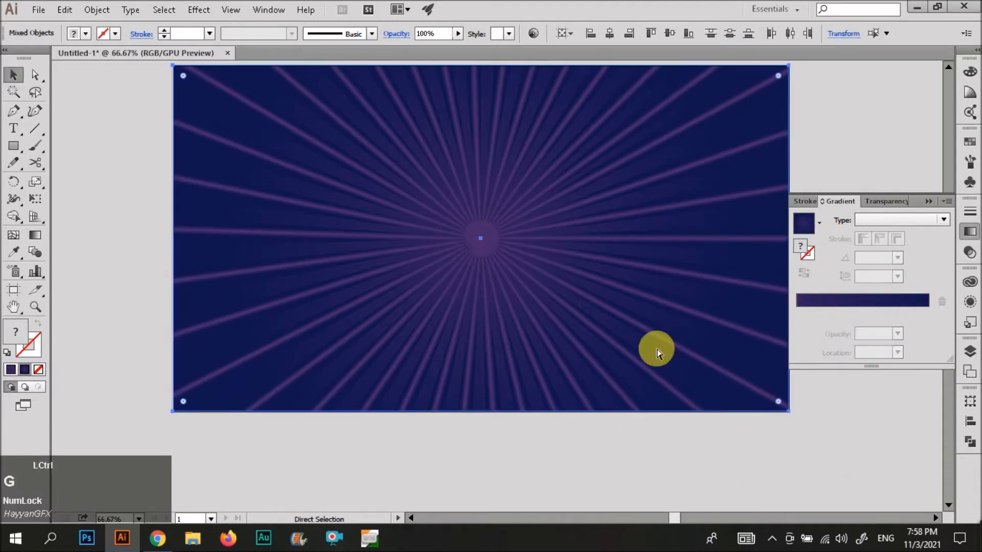
key(ctrl+g)
click(653, 416)
click(483, 234)
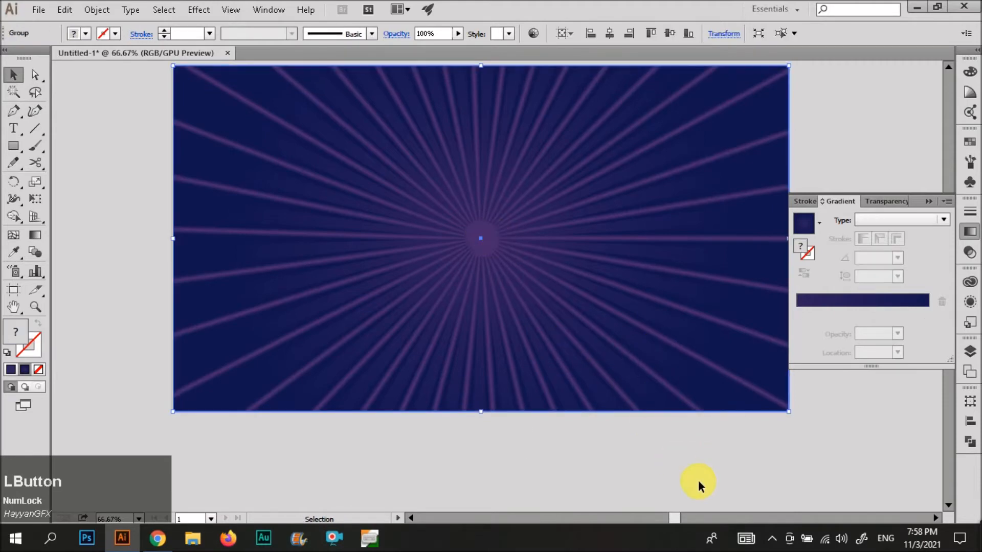
click(663, 462)
click(480, 237)
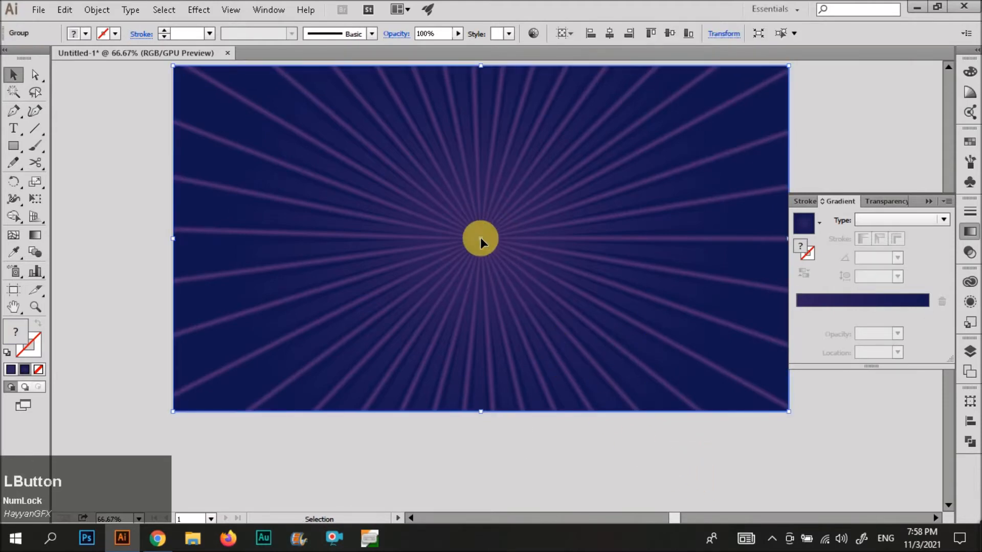
key(ctrl+shift+[)
click(560, 456)
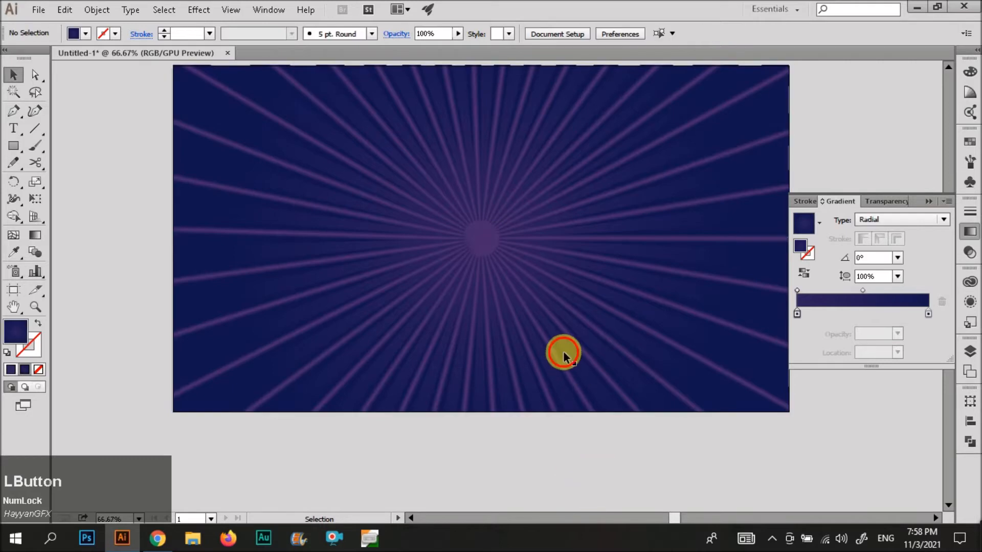
drag(563, 350, 562, 475)
drag(548, 290, 549, 349)
key(ctrl+z)
key(ctrl+z)
Isolate the clip group inside the background group, cut the small center circle out of it, and leave isolation.
double_click(499, 226)
click(499, 225)
double_click(495, 241)
click(496, 239)
click(488, 243)
click(482, 248)
scroll(500, 259, up, 3)
scroll(440, 294, up, 2)
click(447, 288)
scroll(432, 266, up, 4)
scroll(417, 246, down, 7)
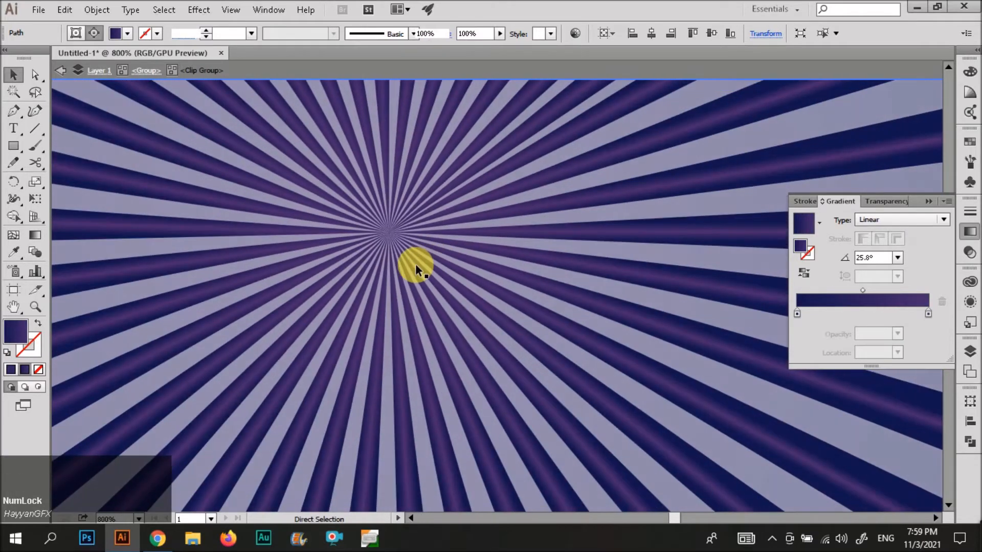
double_click(158, 177)
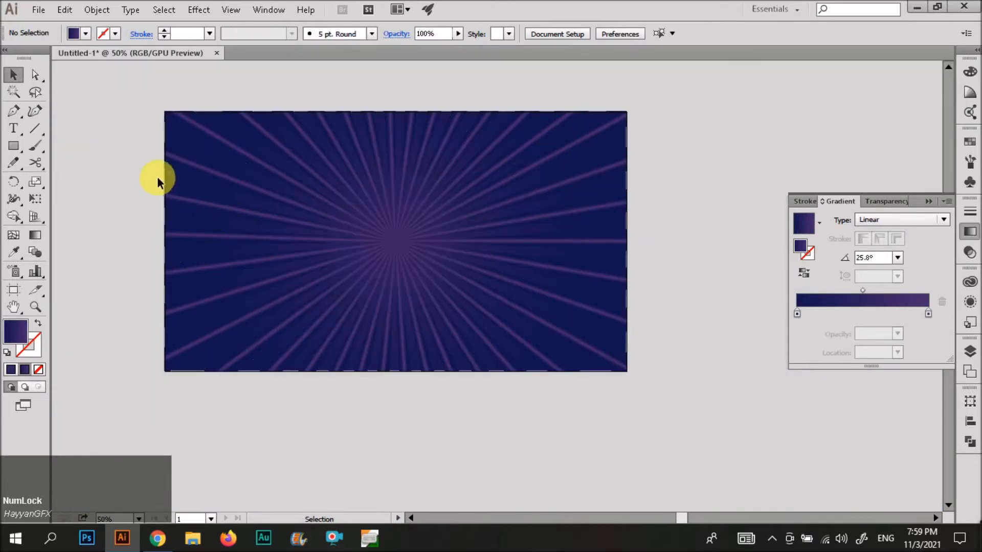
scroll(281, 268, down, 1)
click(263, 259)
scroll(280, 256, up, 1)
double_click(281, 257)
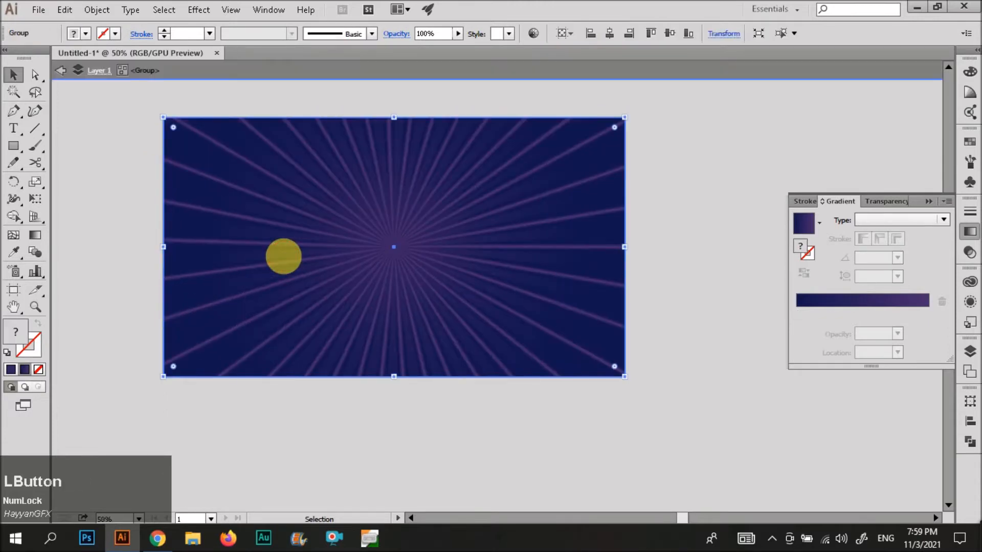
drag(438, 39, 419, 48)
drag(477, 85, 480, 122)
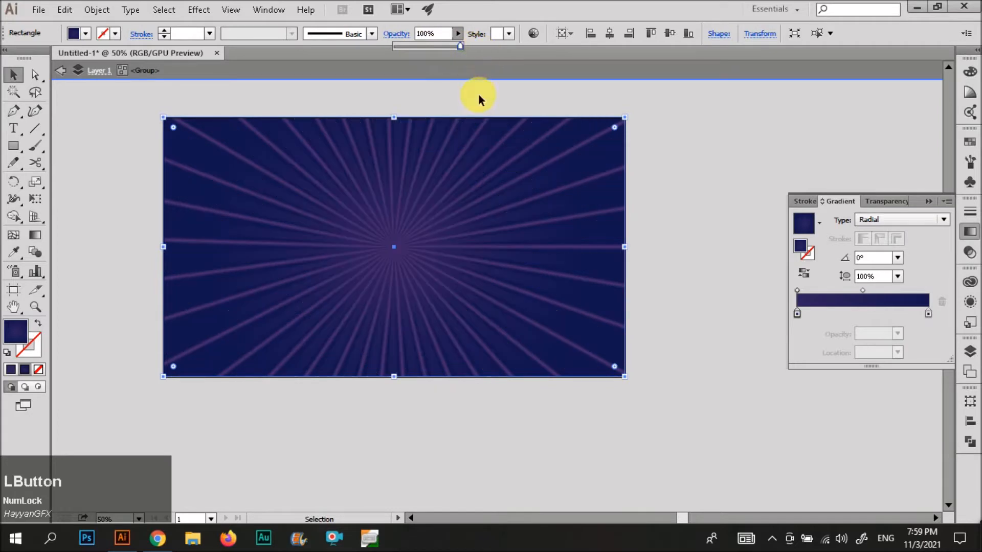
double_click(480, 122)
drag(458, 34, 502, 72)
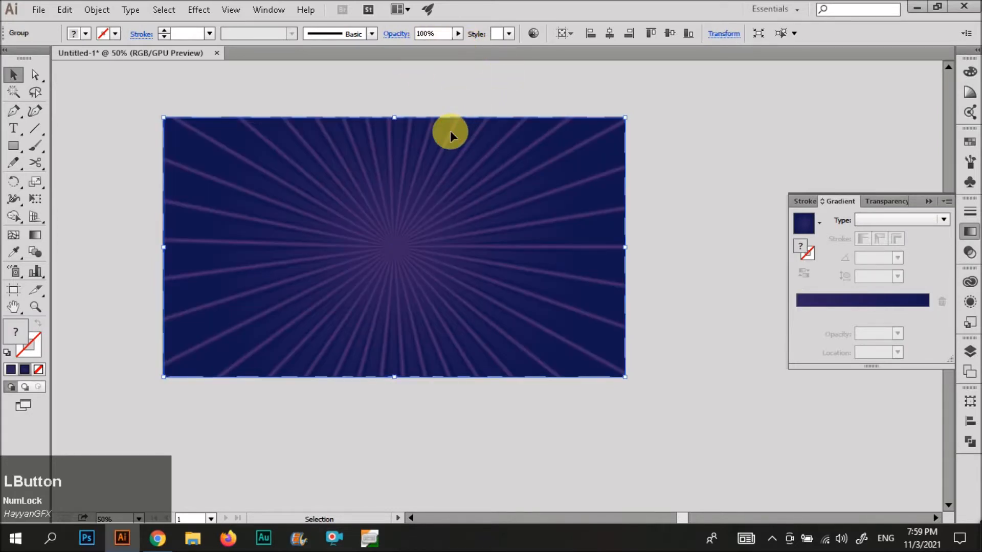
Isolate the background group and lower the opacity of the clipped rays to 18%.
double_click(450, 132)
click(450, 117)
drag(500, 34, 446, 40)
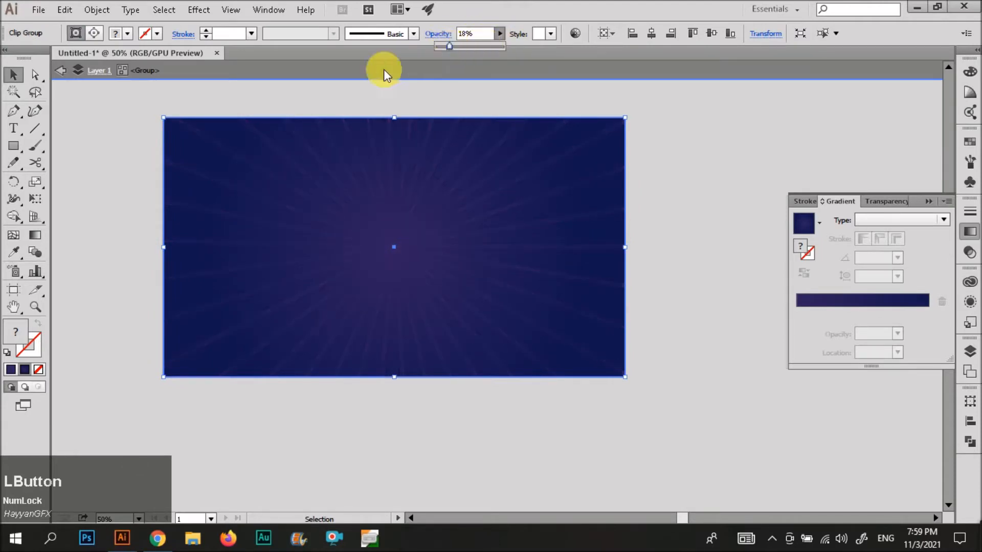
double_click(327, 103)
Paste the circle at the center of the background and give it a reversed radial gradient.
key(ctrl+v)
drag(290, 97, 371, 154)
drag(313, 143, 445, 225)
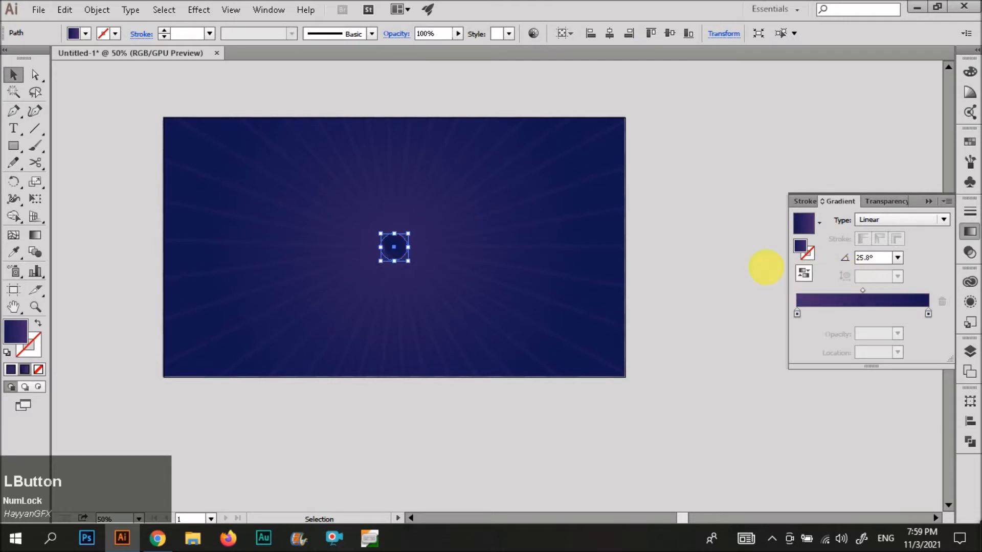
click(898, 220)
click(888, 248)
click(678, 226)
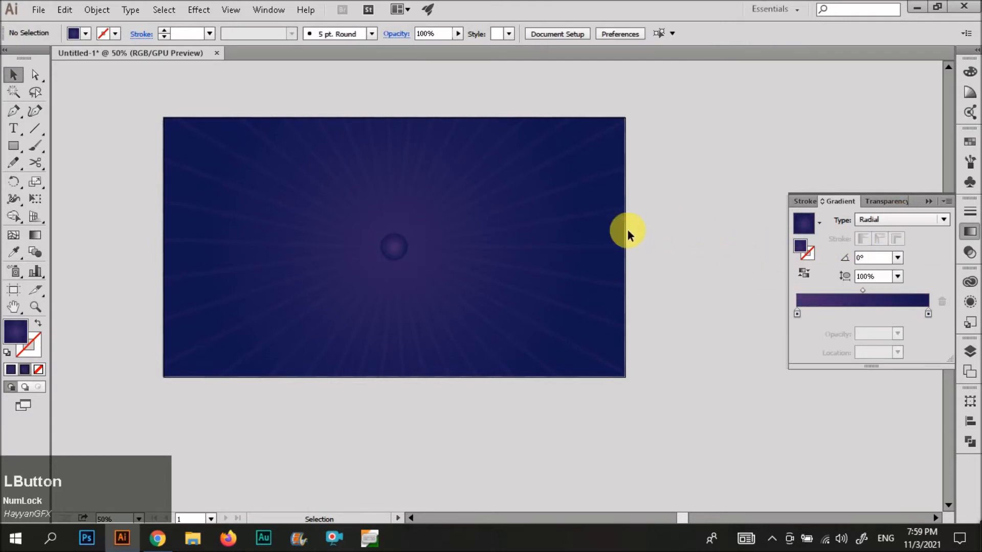
Draw a straight diagonal line from the circle's center up past the artboard's top edge.
click(36, 131)
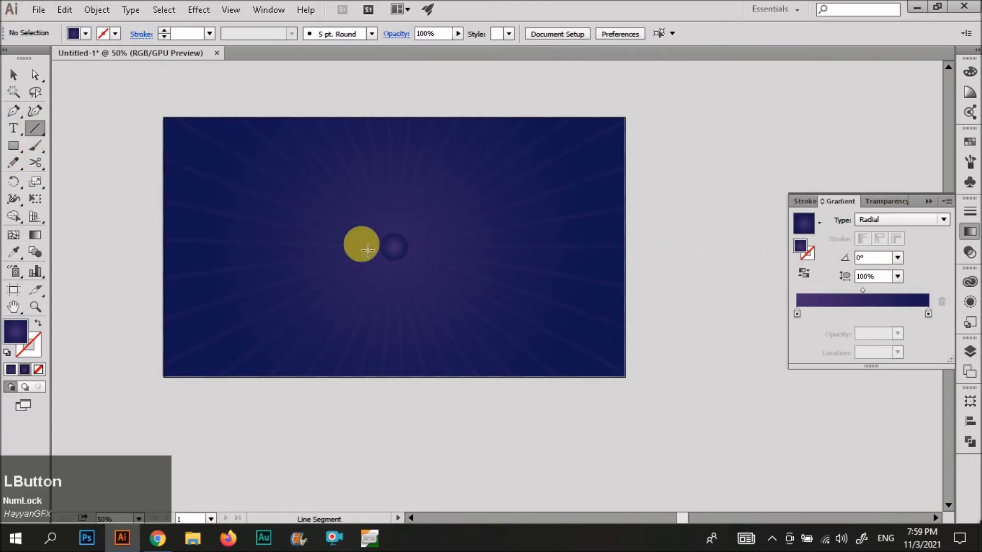
drag(395, 248, 418, 92)
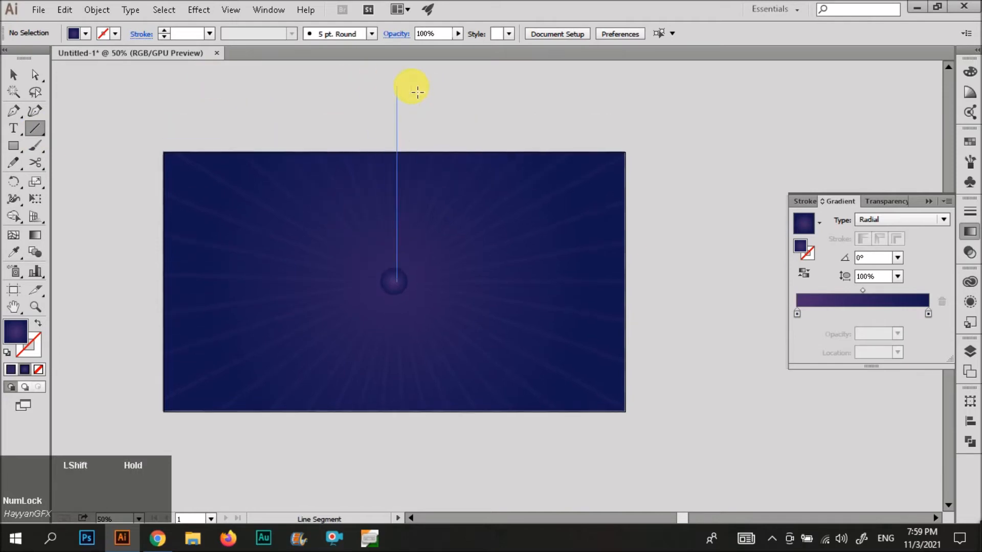
drag(397, 282, 502, 117)
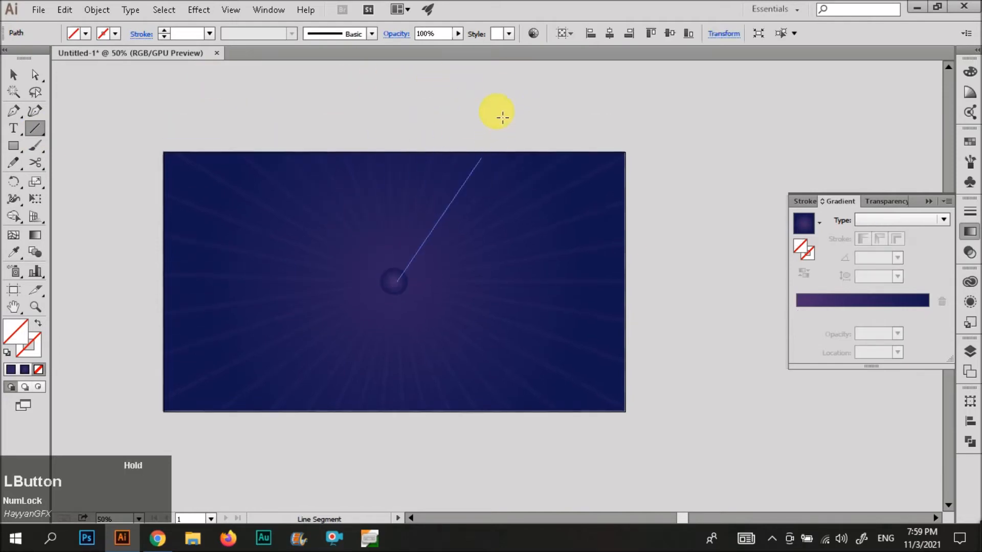
key(ctrl+z)
Give the diagonal line a 2 pt orange stroke.
key(v)
click(532, 92)
drag(364, 76, 516, 124)
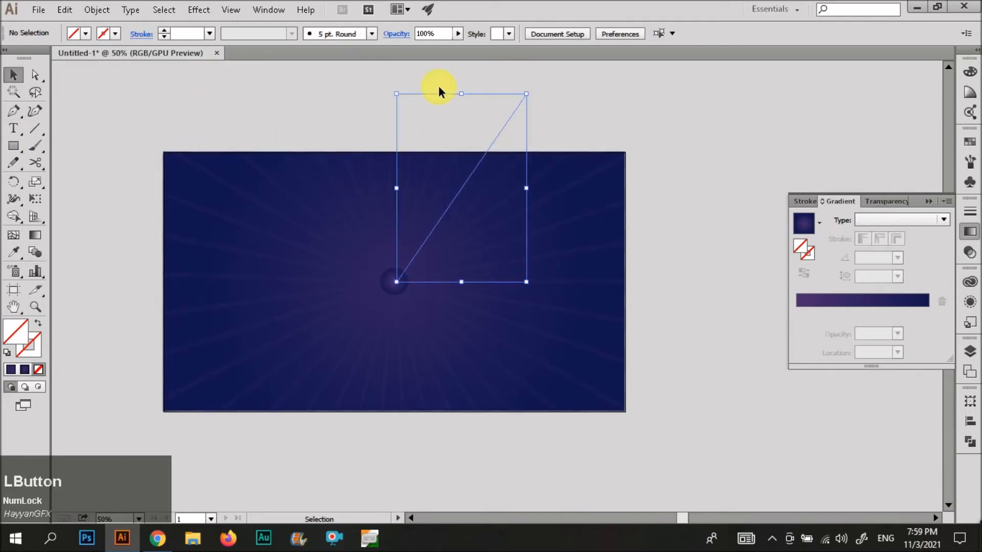
click(164, 31)
click(164, 30)
click(161, 82)
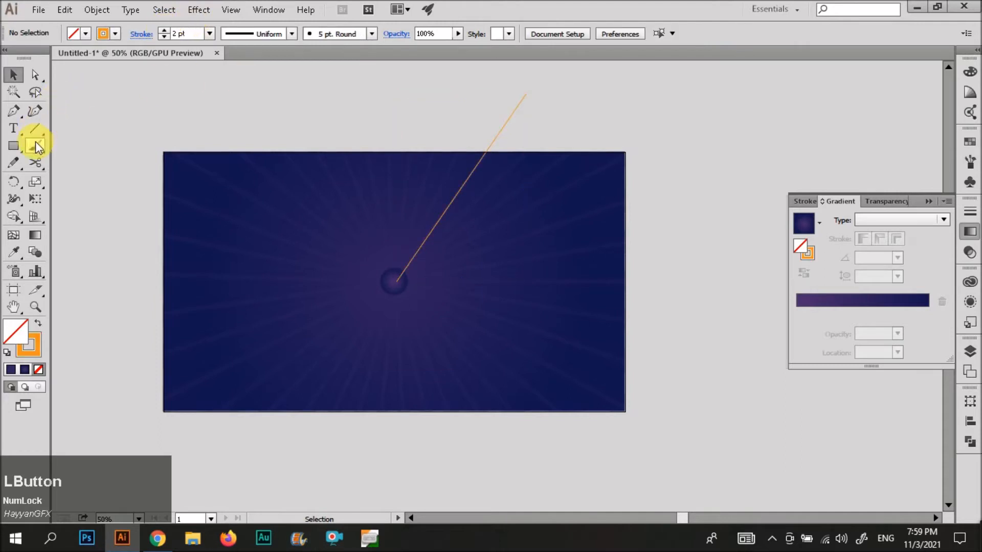
Draw more orange lines from the circle's center past the artboard's top and side edges, fanned out in clusters of three.
drag(396, 282, 512, 106)
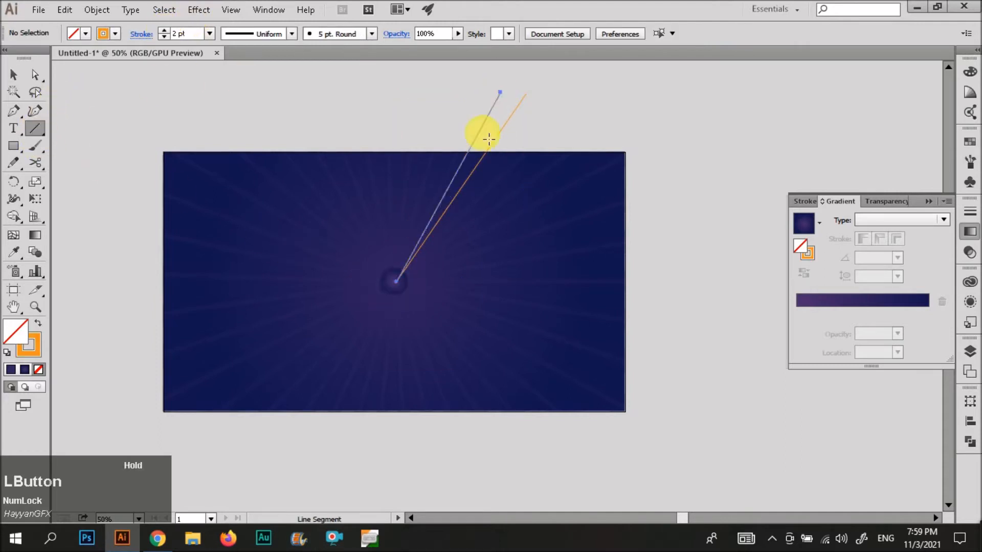
drag(489, 139, 499, 92)
drag(395, 281, 483, 100)
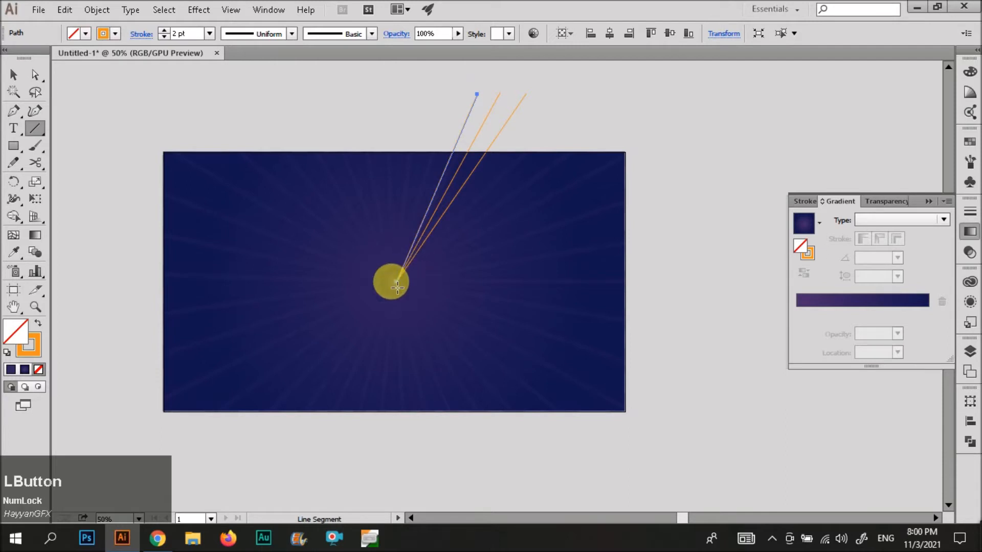
drag(385, 96, 389, 96)
mouse_move(396, 281)
mouse_down()
mouse_move(377, 191)
mouse_move(381, 91)
mouse_up()
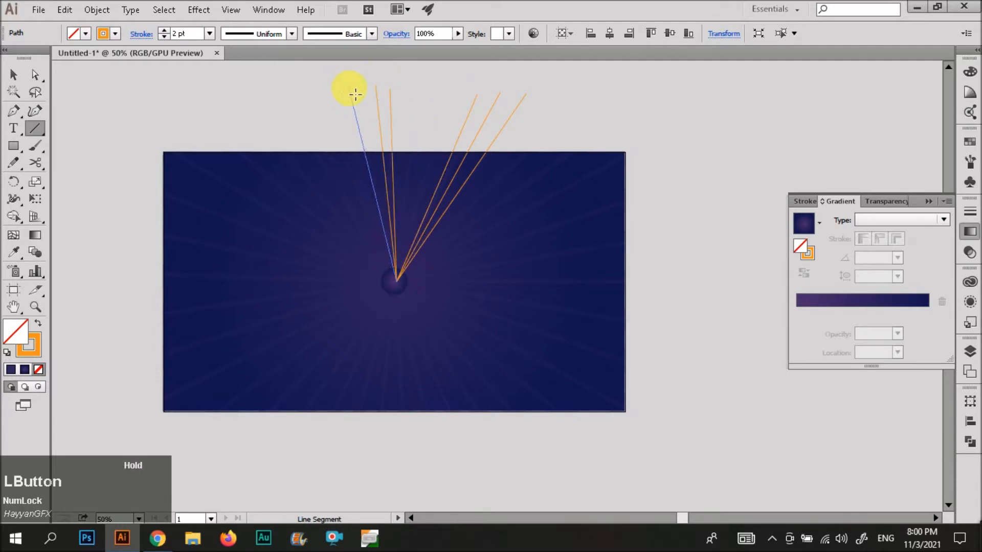
drag(257, 108, 199, 80)
mouse_move(396, 281)
mouse_down()
mouse_move(202, 121)
mouse_move(217, 162)
mouse_move(134, 119)
mouse_up()
mouse_move(396, 280)
mouse_down()
mouse_move(136, 125)
mouse_move(109, 126)
mouse_move(272, 252)
mouse_move(397, 280)
mouse_up()
mouse_move(573, 136)
mouse_down()
mouse_move(487, 226)
mouse_move(396, 279)
mouse_move(556, 220)
mouse_move(627, 118)
mouse_up()
drag(392, 286, 652, 137)
drag(421, 283, 671, 223)
drag(395, 282, 671, 248)
drag(396, 281, 687, 259)
Select all the orange lines without the circle and create a copy flipped both vertically and horizontally across the lower half of the artboard.
key(v)
key(ctrl+a)
shift+click(395, 289)
key(v)
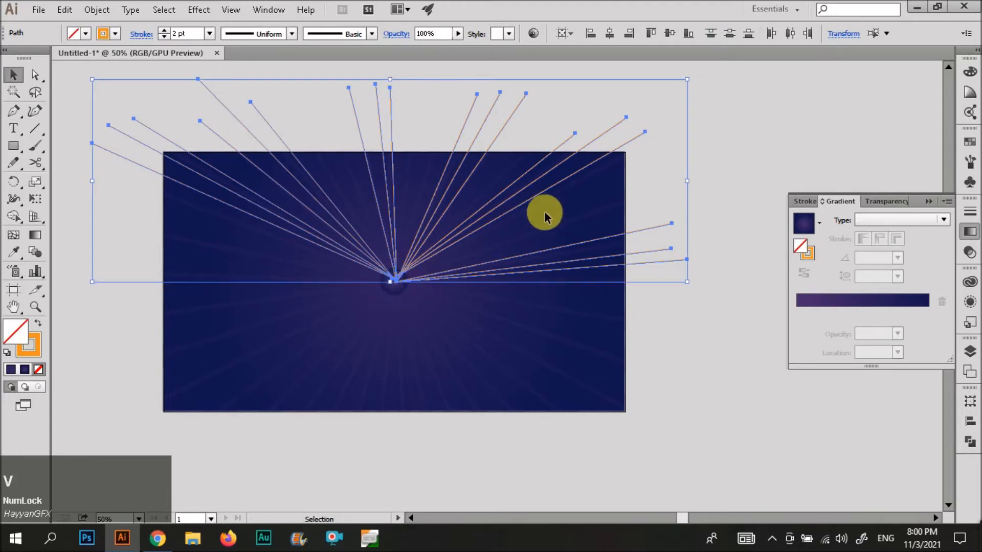
drag(389, 79, 412, 473)
drag(686, 379, 88, 314)
click(370, 409)
Select only the lower set of orange lines and move it so its lines meet the upper set at the circle's center.
drag(715, 494, 149, 292)
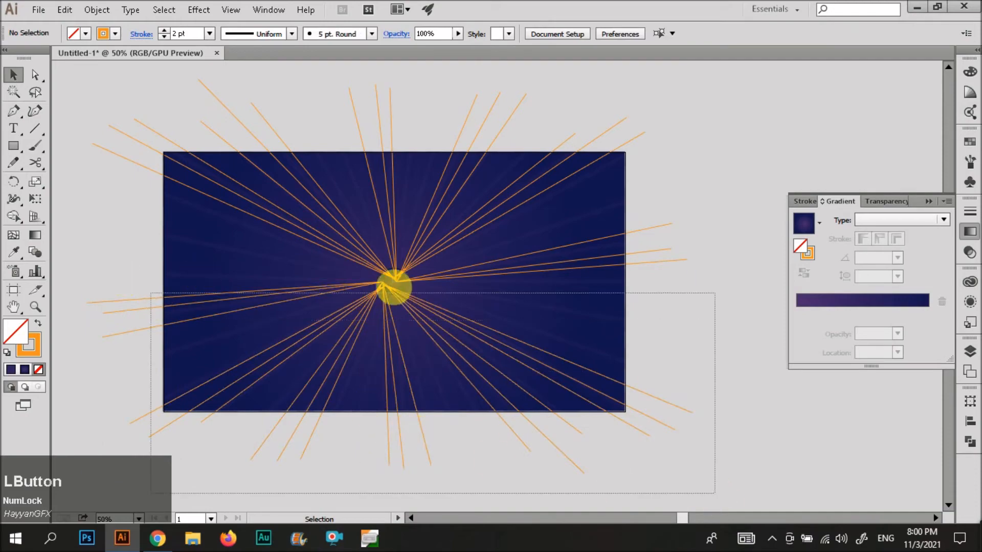
scroll(396, 297, up, 4)
shift+click(414, 251)
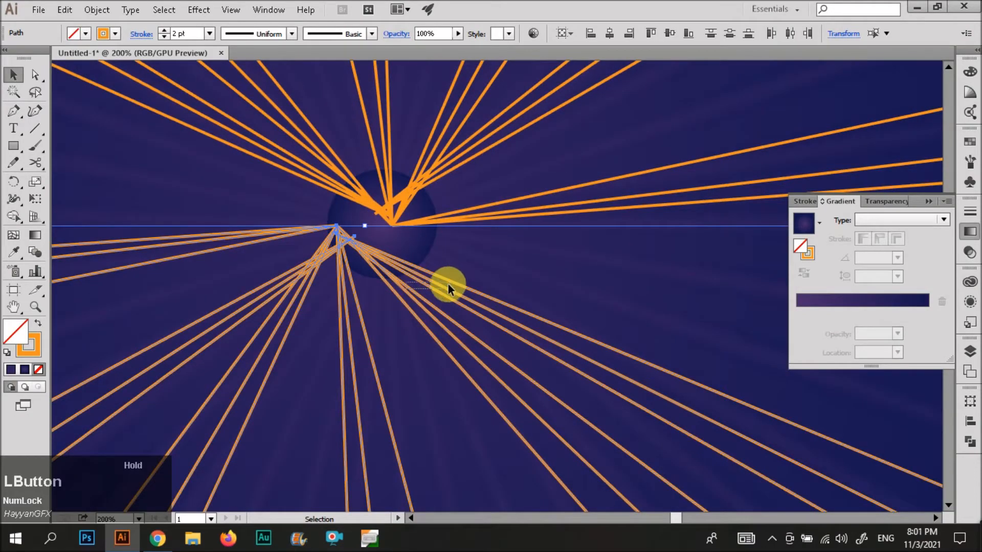
click(422, 299)
scroll(358, 247, down, 6)
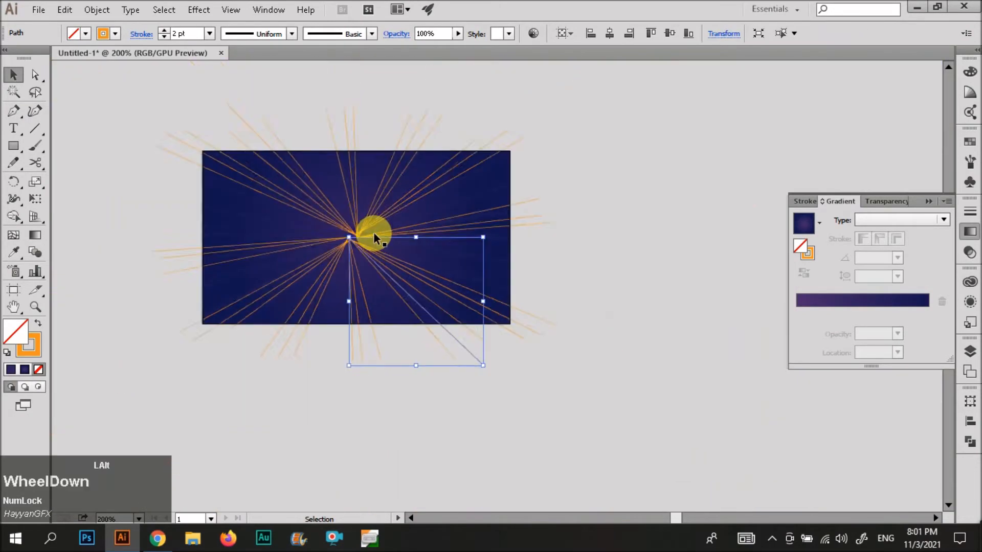
drag(211, 262, 212, 261)
scroll(307, 248, up, 4)
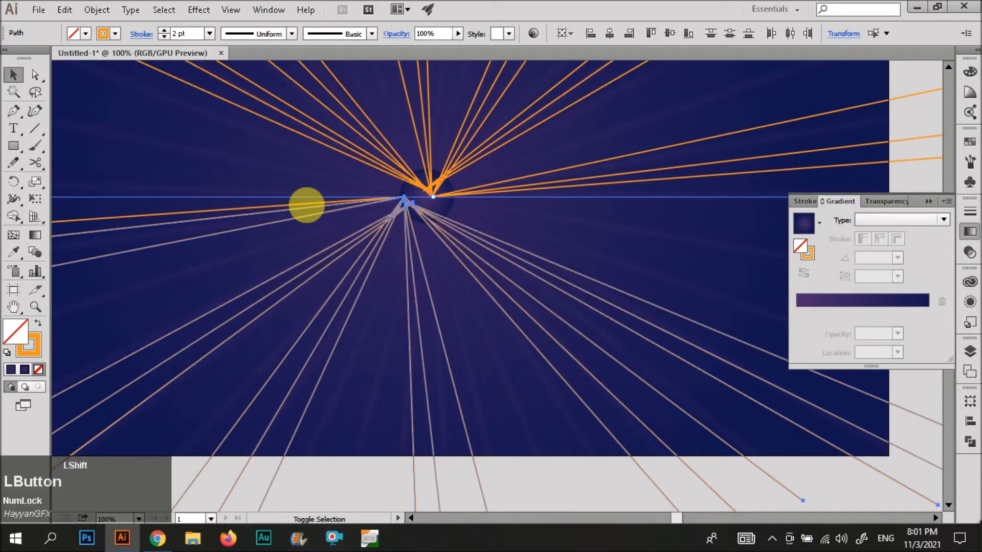
scroll(436, 221, up, 3)
drag(401, 209, 357, 158)
scroll(373, 158, down, 5)
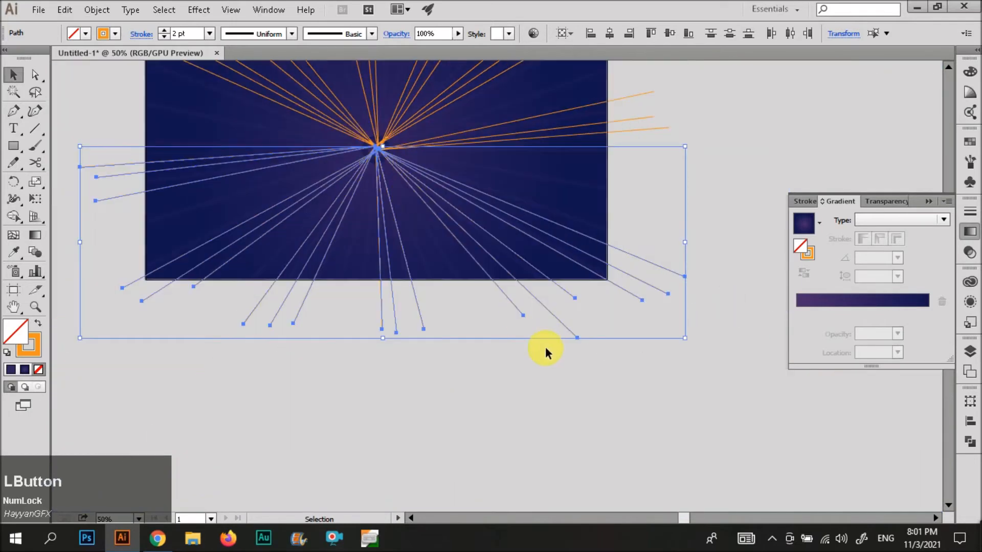
click(545, 347)
scroll(453, 357, down, 1)
scroll(381, 198, up, 1)
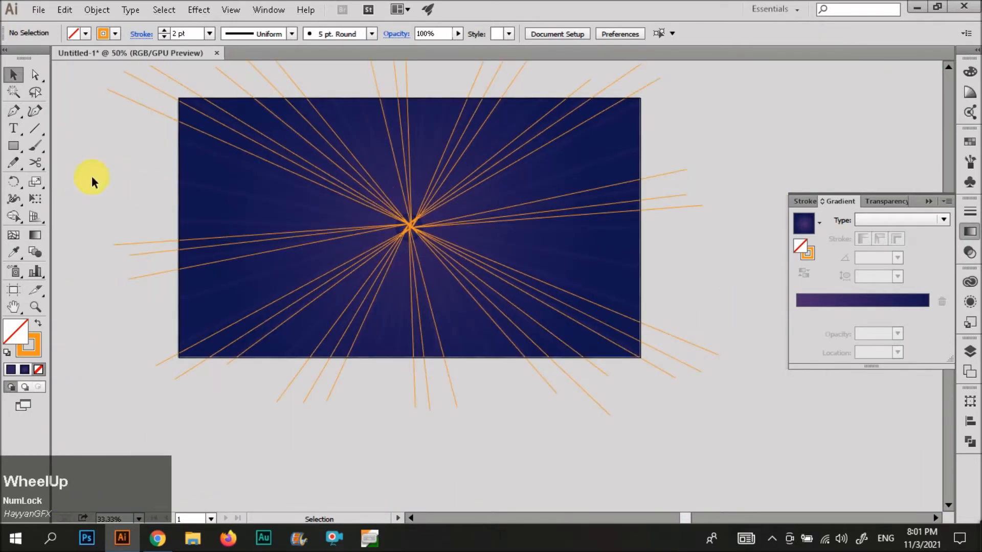
Draw extra orange lines from the center, three past the artboard's left edge and three past its right edge, to fill the empty gaps.
click(34, 129)
drag(412, 225, 118, 149)
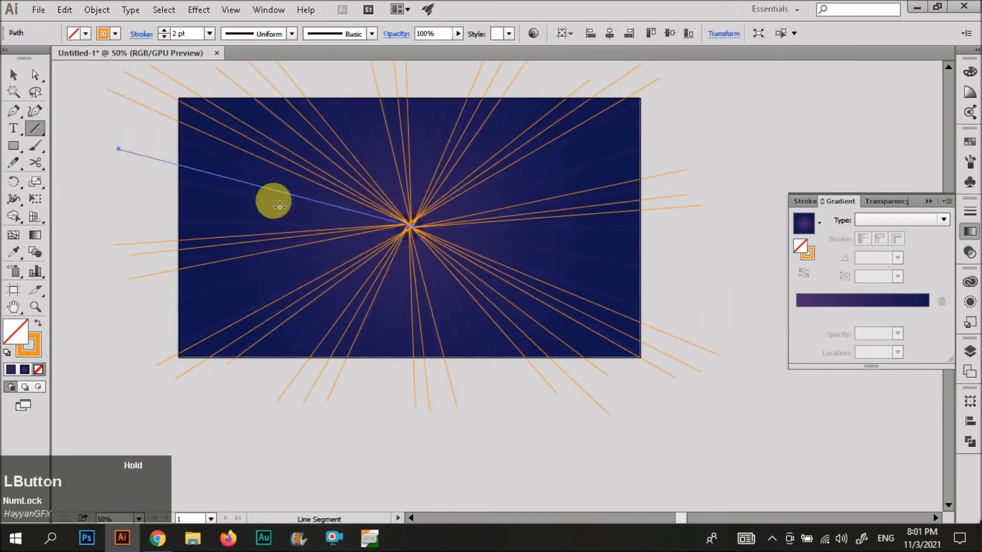
drag(418, 230, 106, 168)
drag(407, 228, 692, 263)
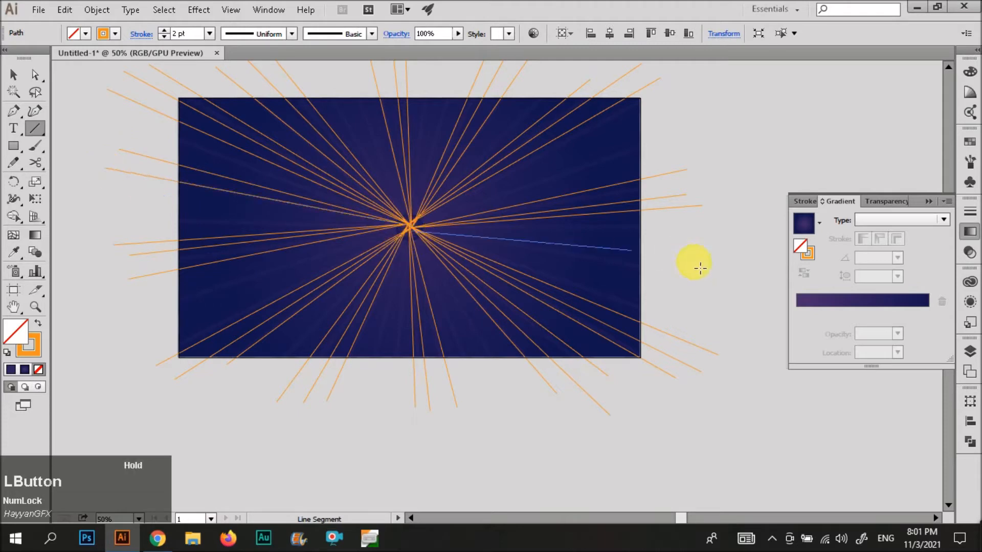
drag(424, 235, 685, 259)
drag(399, 224, 117, 136)
key(v)
click(302, 259)
Draw an open V-shaped path with the Pen tool across the line cluster directly above the center.
scroll(461, 415, down, 1)
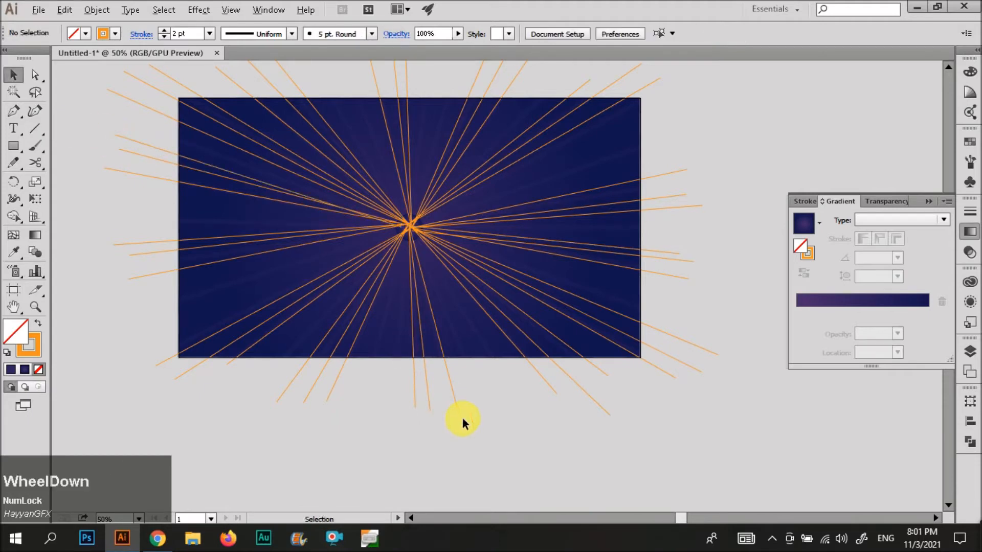
scroll(469, 344, up, 1)
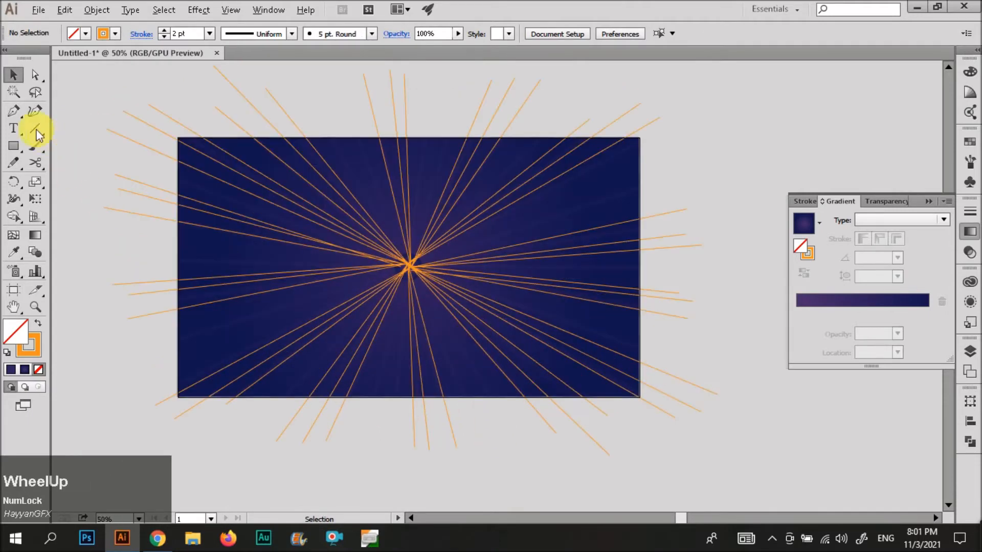
click(14, 111)
scroll(405, 202, up, 3)
click(347, 165)
shift+click(397, 216)
click(443, 134)
key(Escape)
Draw an open stair-stepped path of horizontal and vertical segments across the upper-right line clusters.
click(538, 93)
shift+click(537, 180)
shift+click(630, 176)
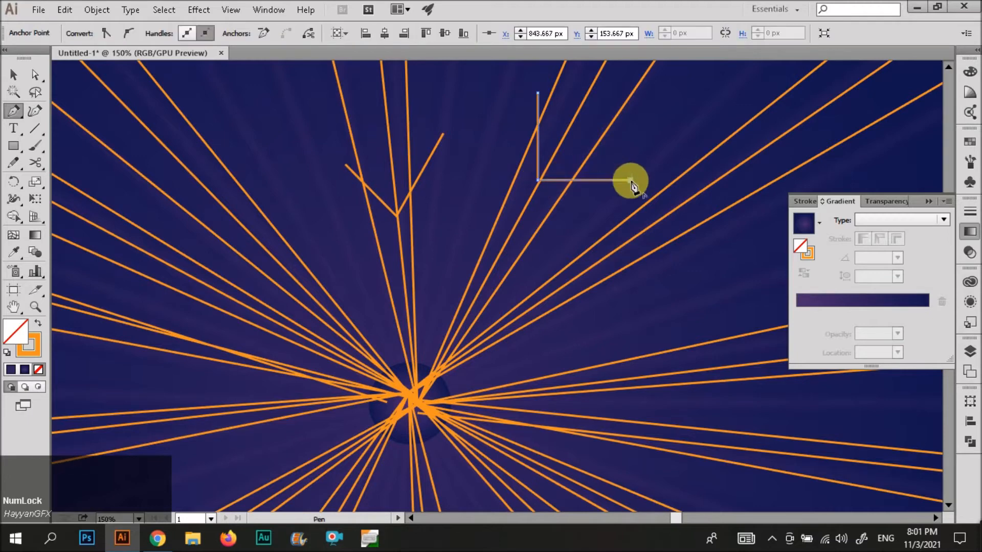
shift+click(657, 178)
shift+click(655, 224)
shift+click(740, 224)
Draw two separate sideways V-shaped paths pointing at the center, one across each line cluster on the artboard's right side.
scroll(596, 258, down, 3)
scroll(596, 261, up, 2)
key(p)
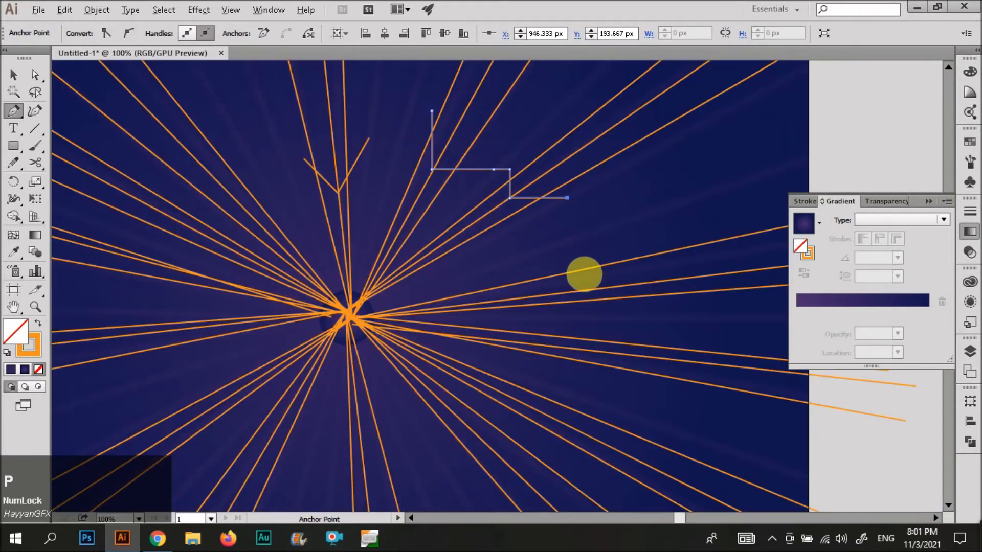
click(569, 263)
click(536, 296)
click(585, 313)
key(p)
click(606, 332)
click(556, 347)
click(608, 378)
Start a new stair-stepped path across the lower-right line clusters, using straight horizontal and vertical segments.
scroll(588, 319, down, 3)
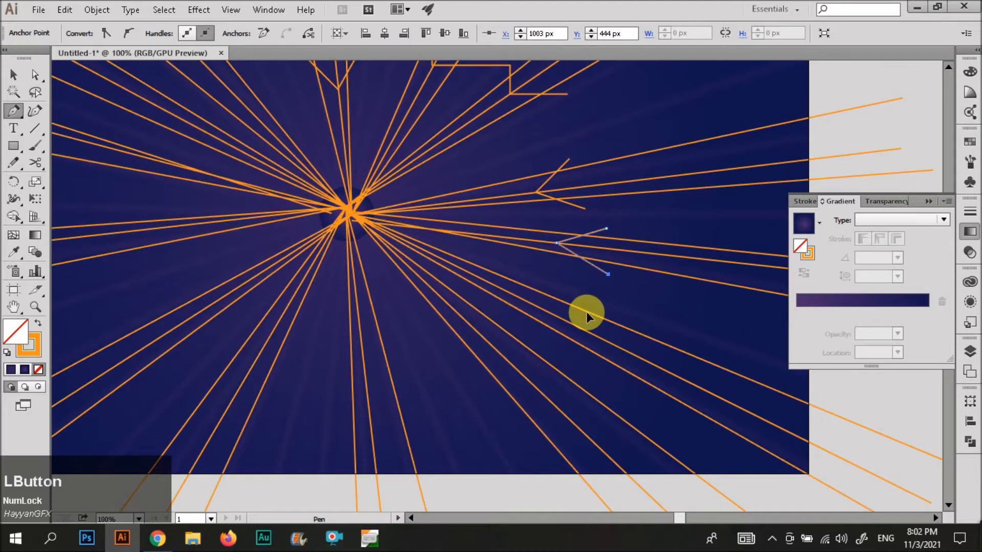
ctrl+click(607, 313)
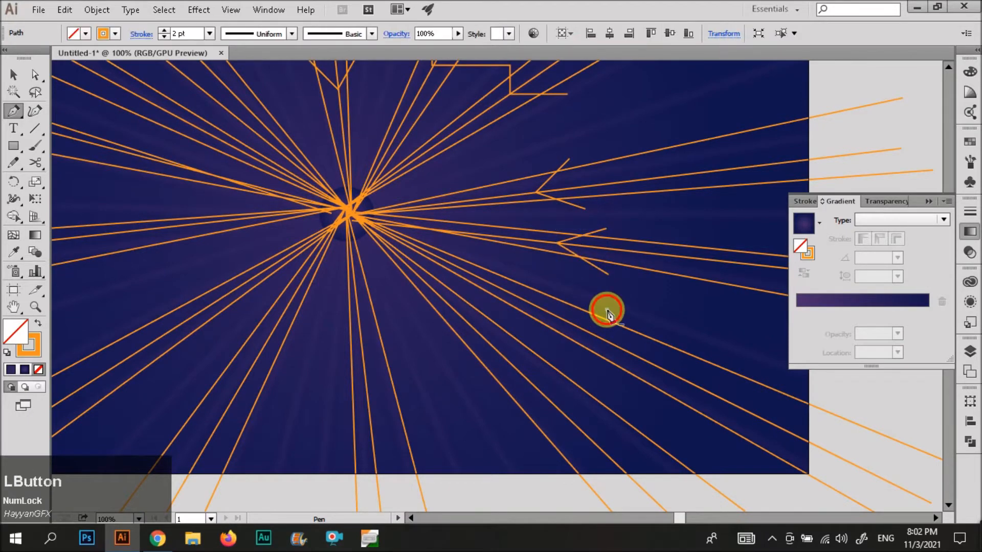
drag(599, 305, 554, 315)
shift+click(533, 306)
key(ctrl+z)
shift+click(535, 307)
key(ctrl+z)
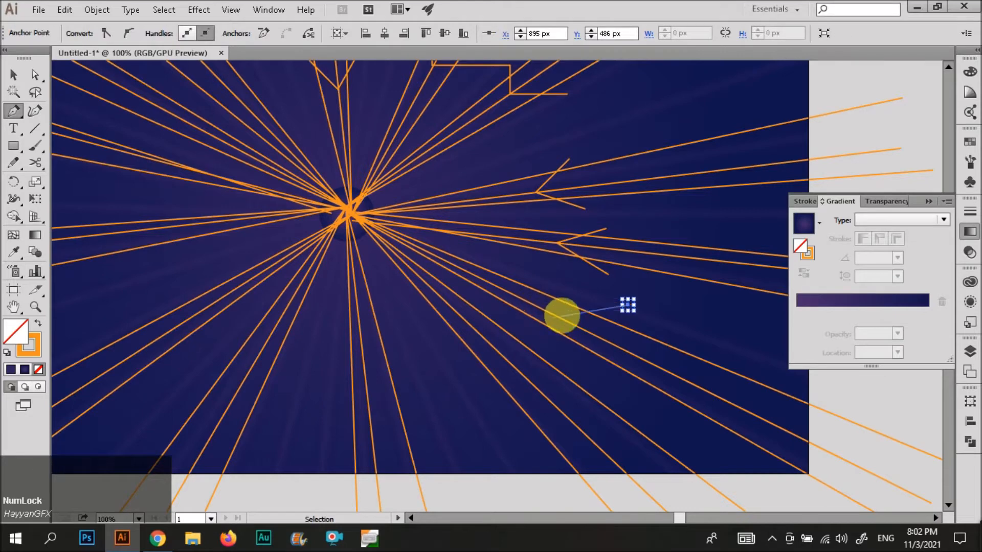
click(542, 339)
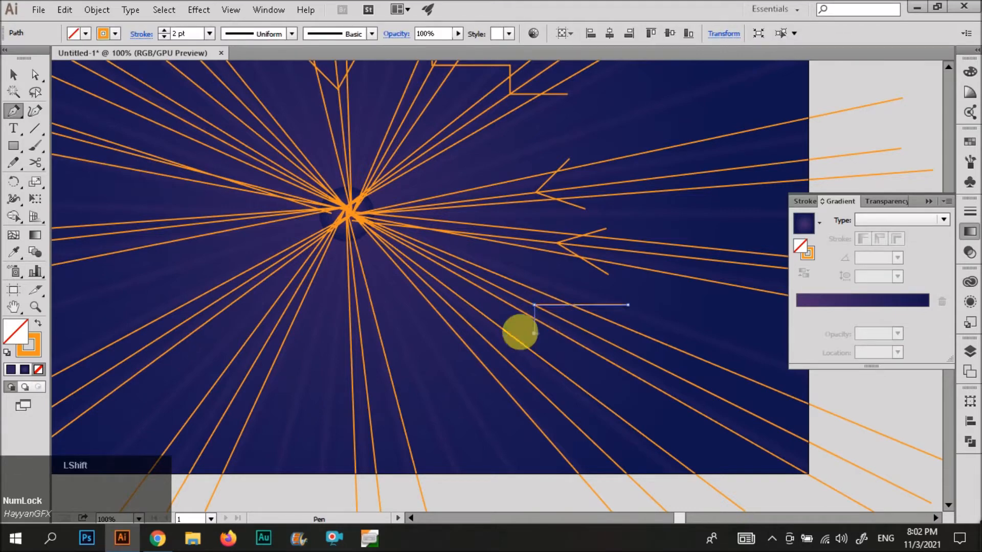
shift+click(478, 338)
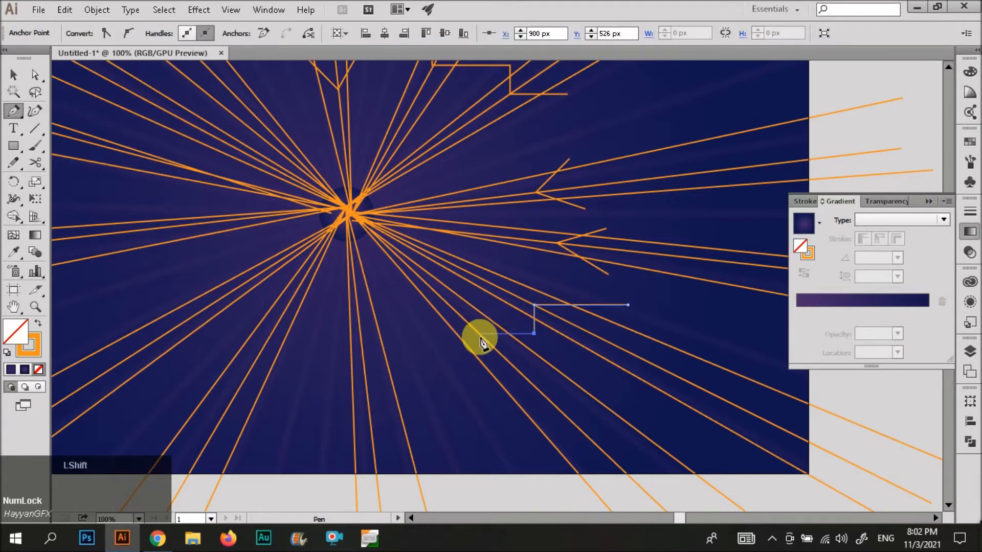
click(381, 318)
key(ctrl+z)
Continue the path in a zigzag across the cluster below the center and in steps across the lower-left clusters.
click(395, 354)
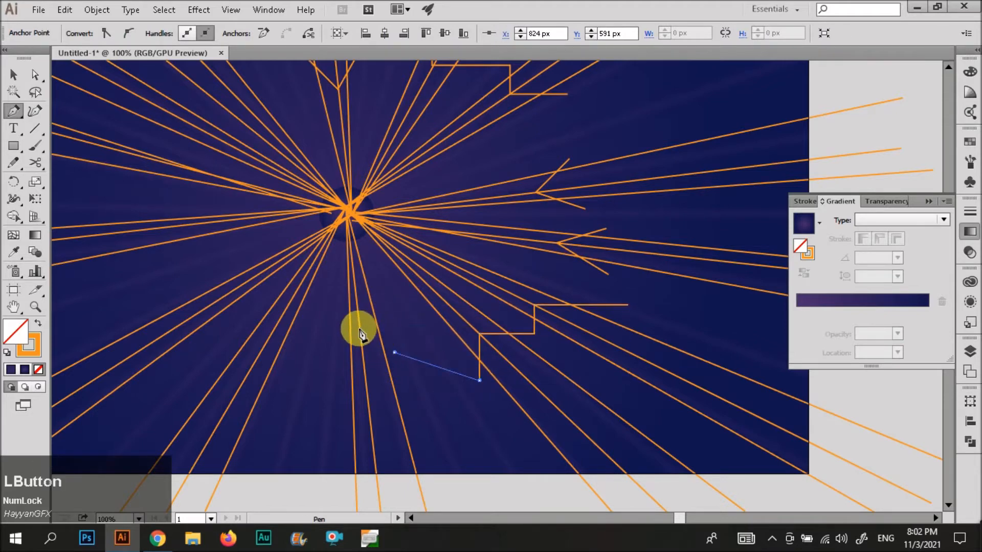
click(323, 382)
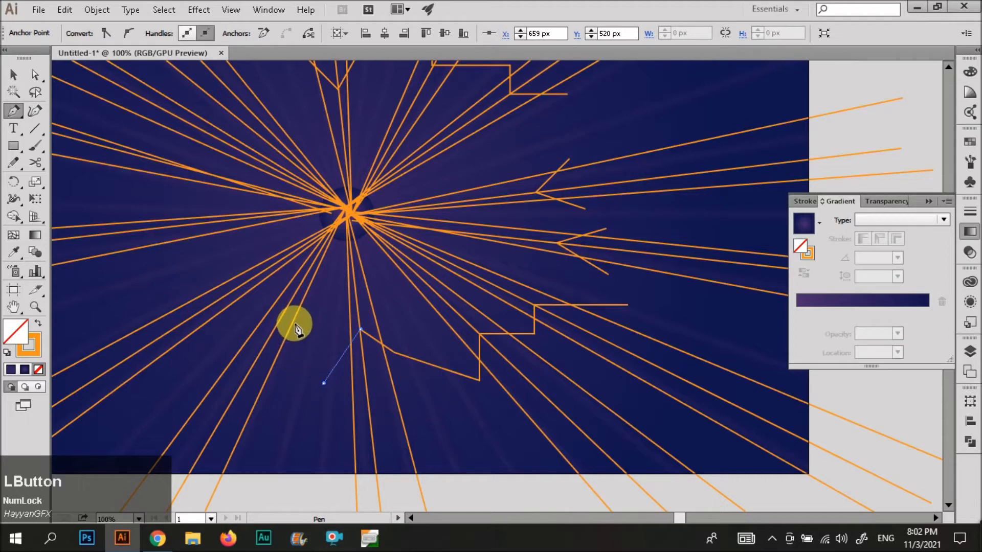
click(288, 350)
click(289, 308)
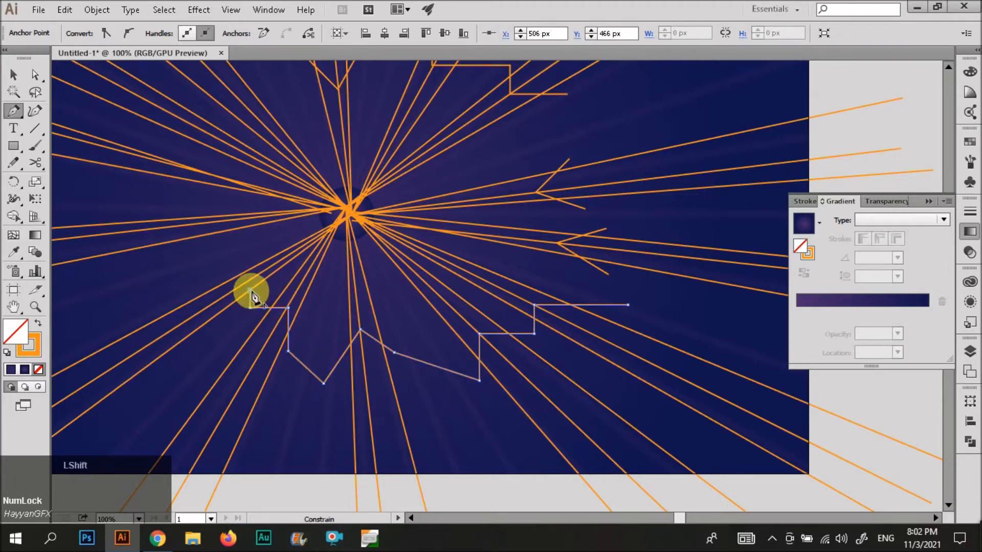
click(250, 295)
click(250, 279)
click(164, 279)
click(164, 225)
click(69, 226)
Extend the path upward with slanted segments across the line cluster on the artboard's left side.
scroll(123, 227, down, 1)
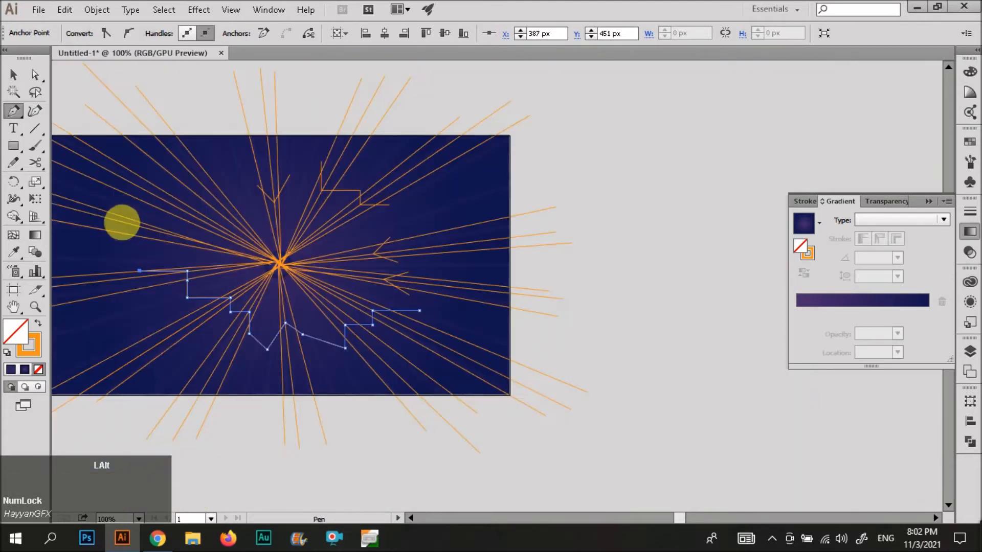
scroll(120, 220, up, 2)
click(208, 258)
click(248, 221)
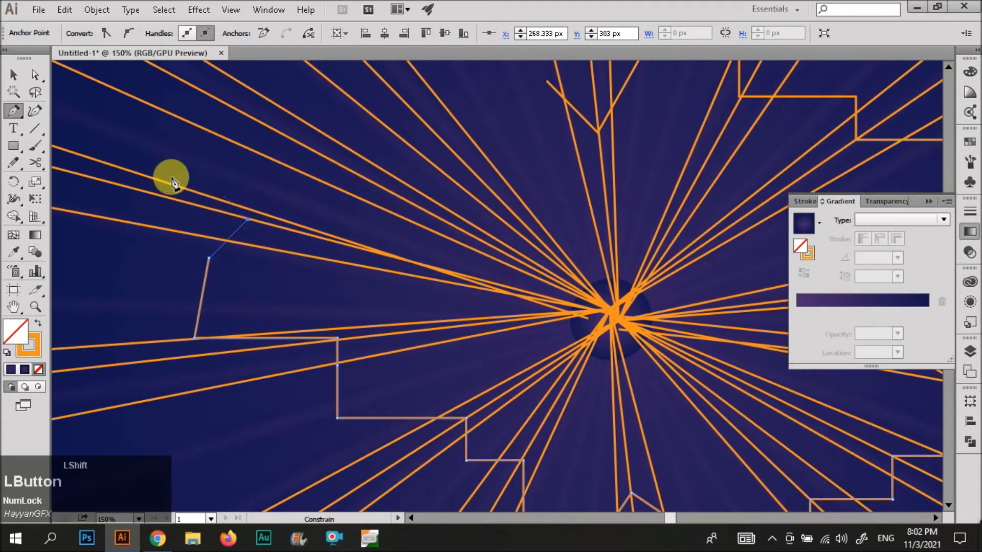
click(187, 160)
Continue the path in steps across the upper-left line clusters, end it beside the top V shape and deselect it.
shift+click(327, 160)
shift+click(327, 125)
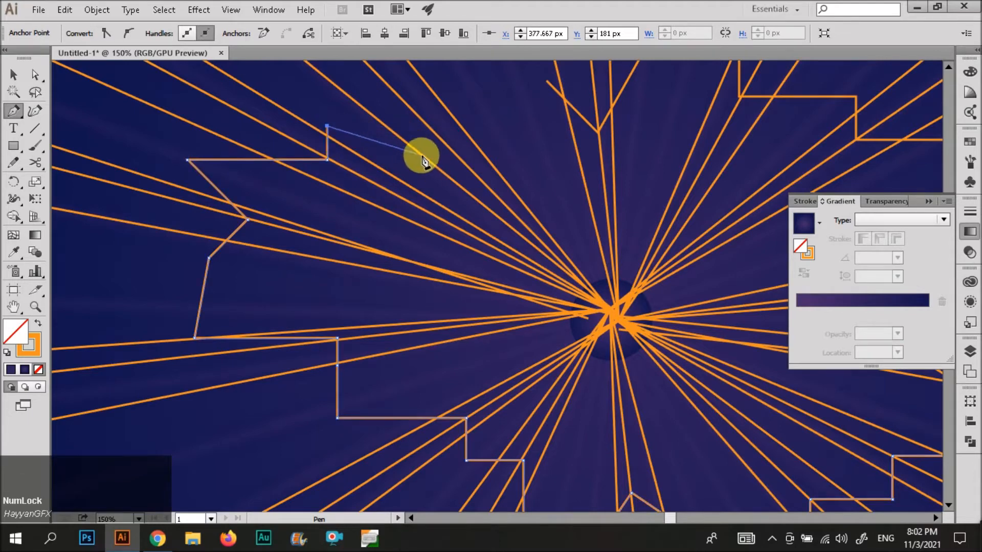
click(421, 155)
shift+click(455, 154)
shift+click(456, 114)
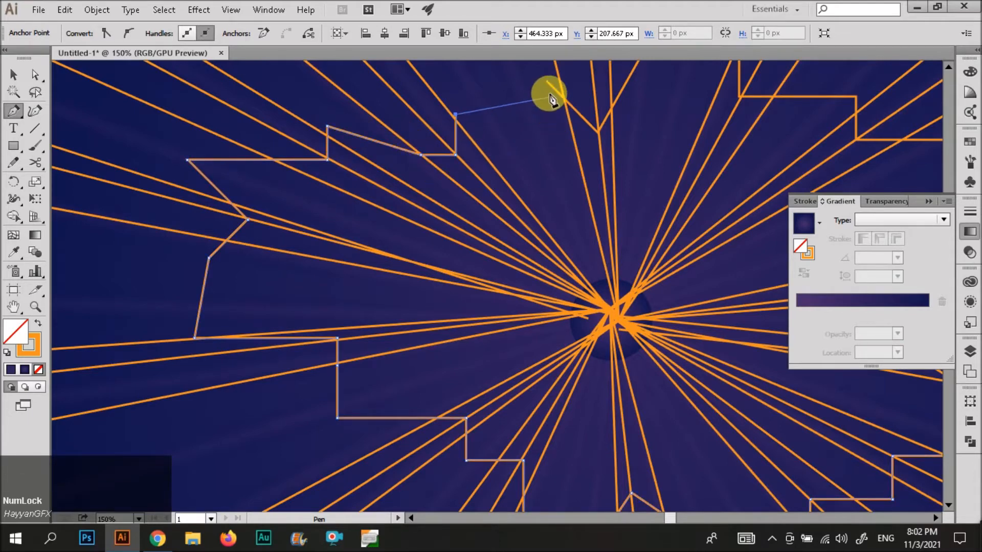
scroll(538, 190, down, 3)
key(v)
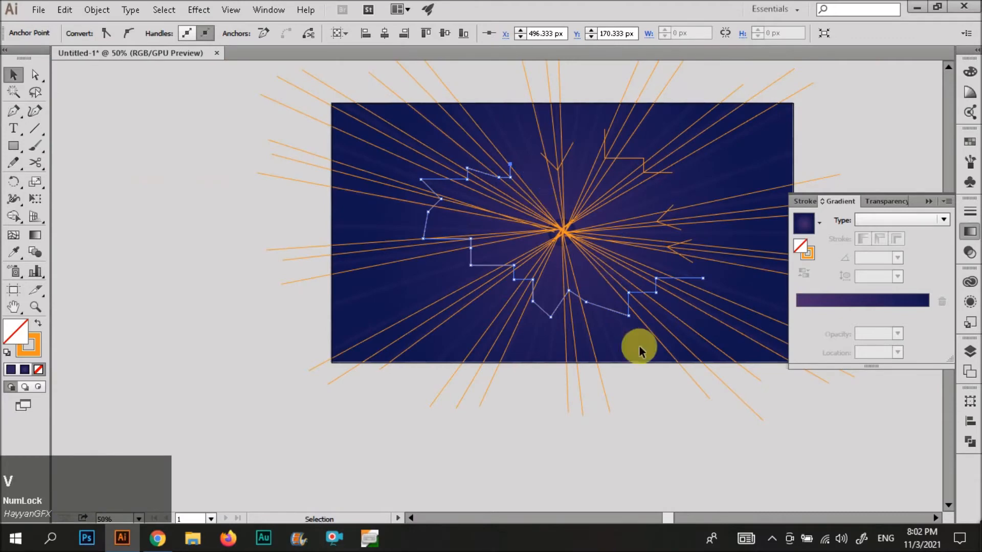
scroll(508, 335, down, 1)
click(772, 417)
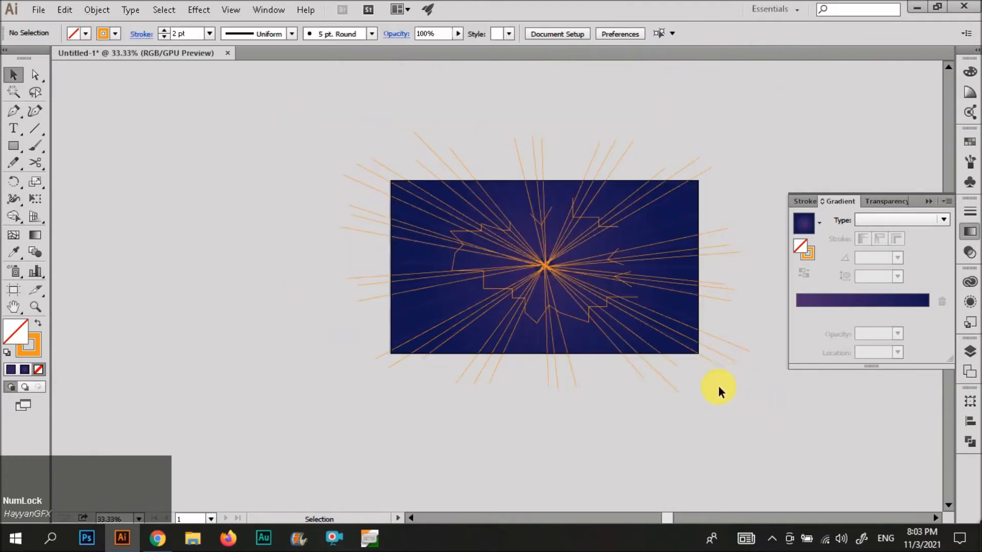
Create an artboard-sized rectangle 1280 px wide and align it to the center of the artboard.
key(m)
click(722, 326)
text(1280)
click(448, 295)
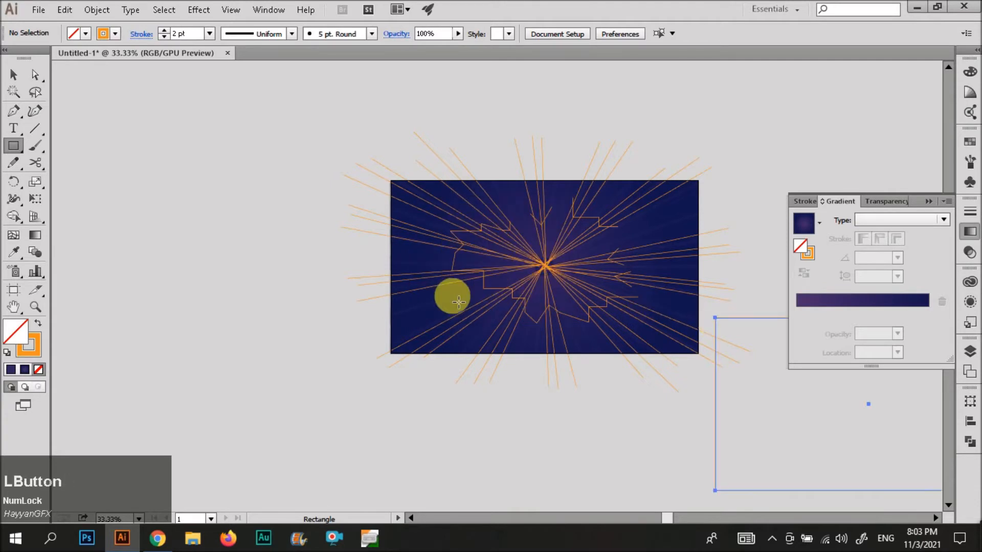
key(v)
click(609, 33)
Select all the artwork and erase the line ends extending beyond all four artboard edges with the Shape Builder tool.
drag(323, 122, 778, 444)
key(shift+m)
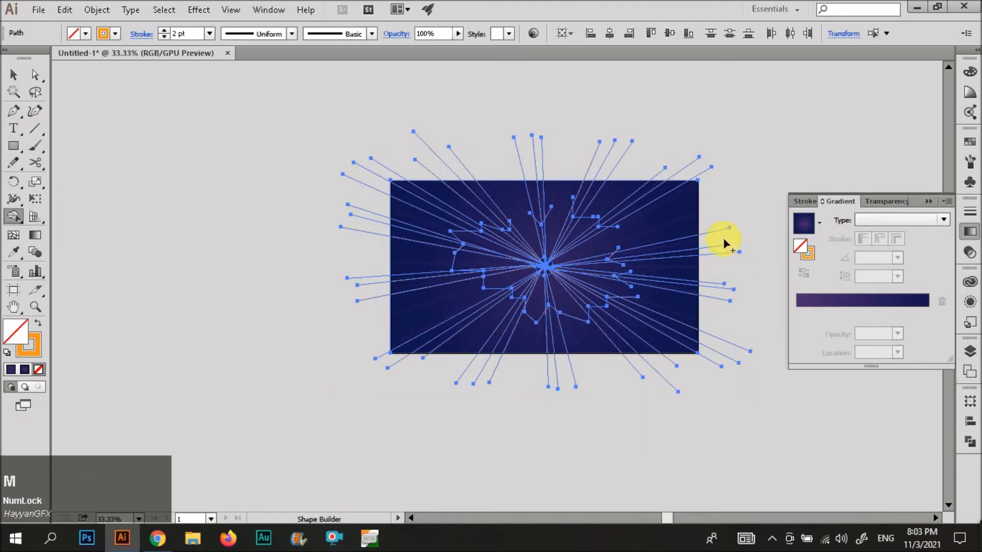
drag(713, 164, 704, 453)
drag(670, 352, 351, 383)
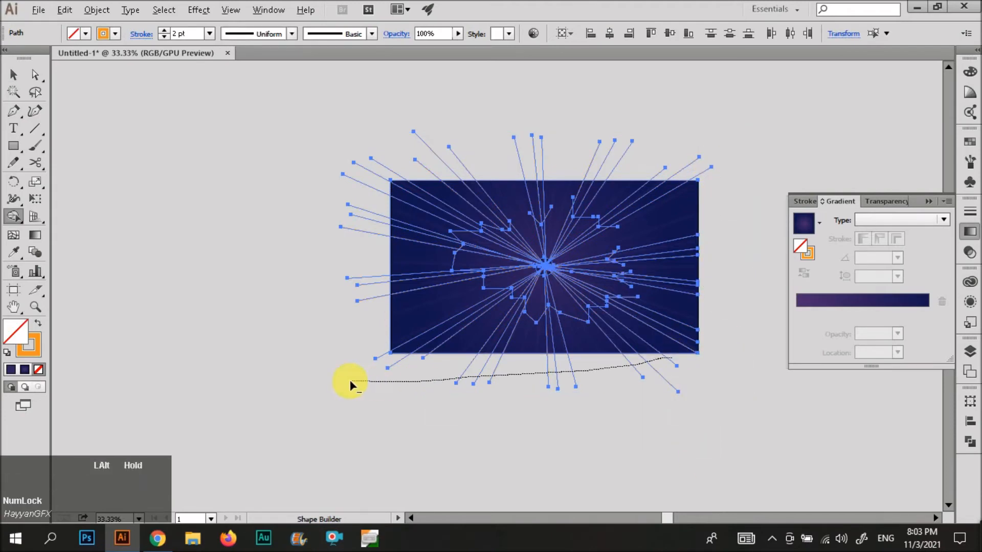
drag(375, 328, 379, 103)
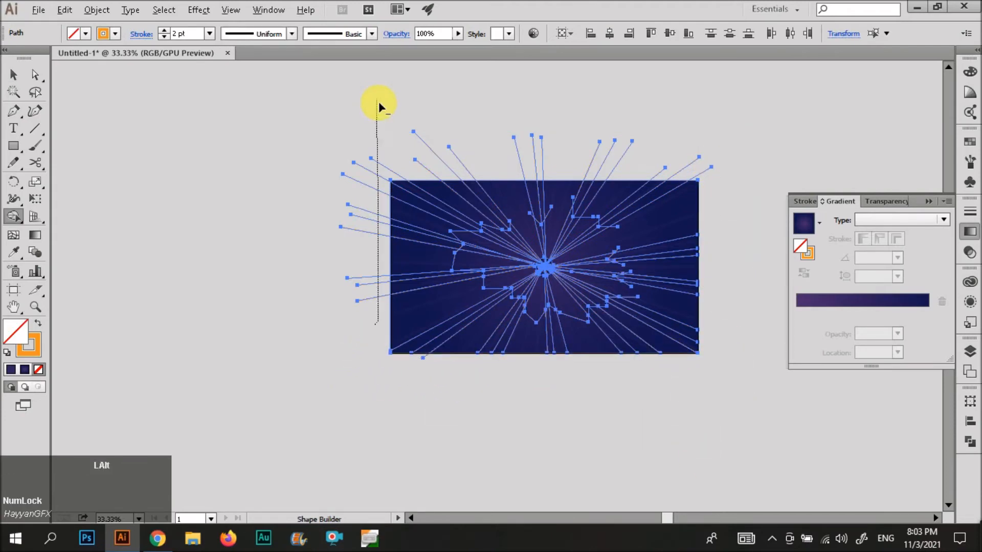
drag(401, 176, 716, 176)
Erase the remaining inner line segments between the jagged outline and the center circle with the Shape Builder tool.
alt+scroll(531, 287, up, 1)
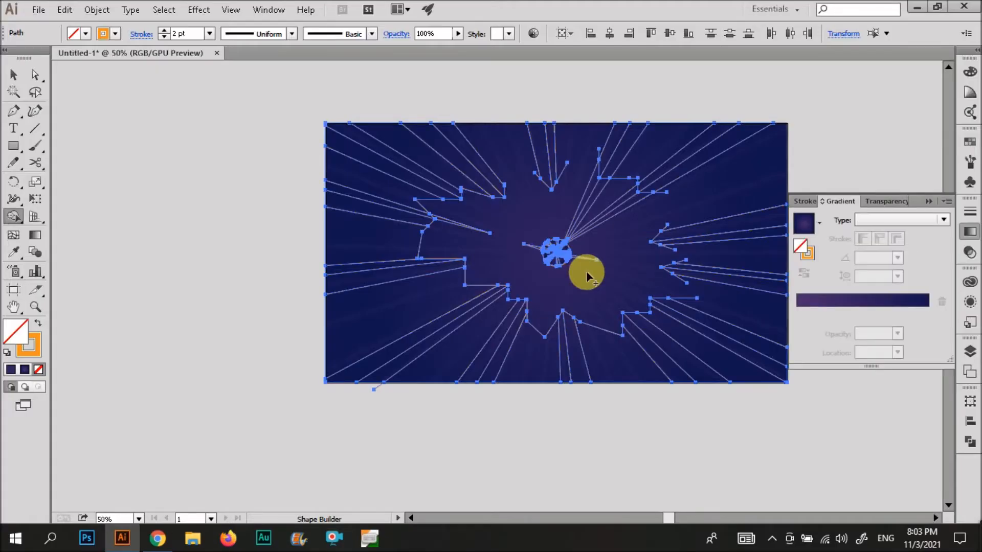
mouse_move(563, 200)
mouse_down()
mouse_move(627, 216)
mouse_move(670, 263)
mouse_up()
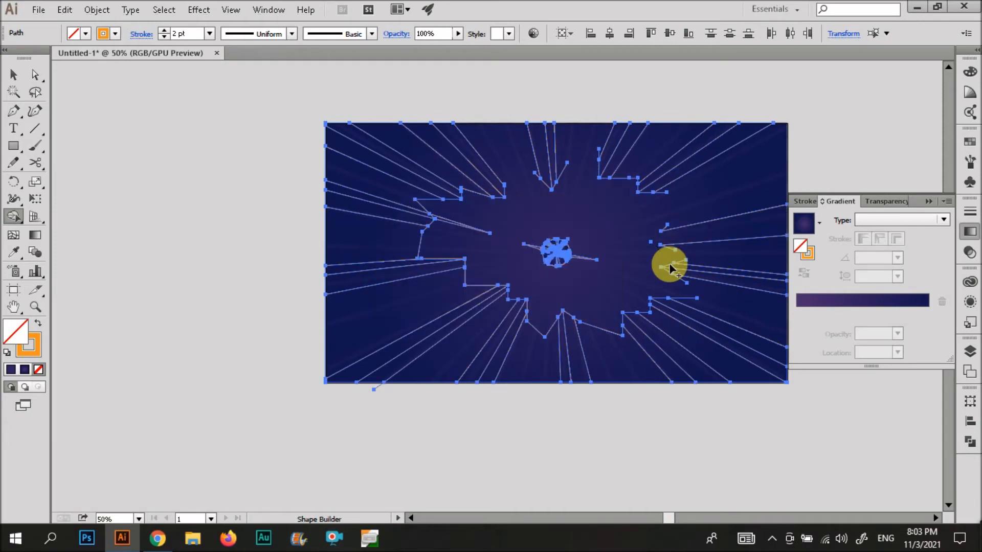
key(ctrl+z)
scroll(595, 207, up, 3)
drag(540, 383, 315, 248)
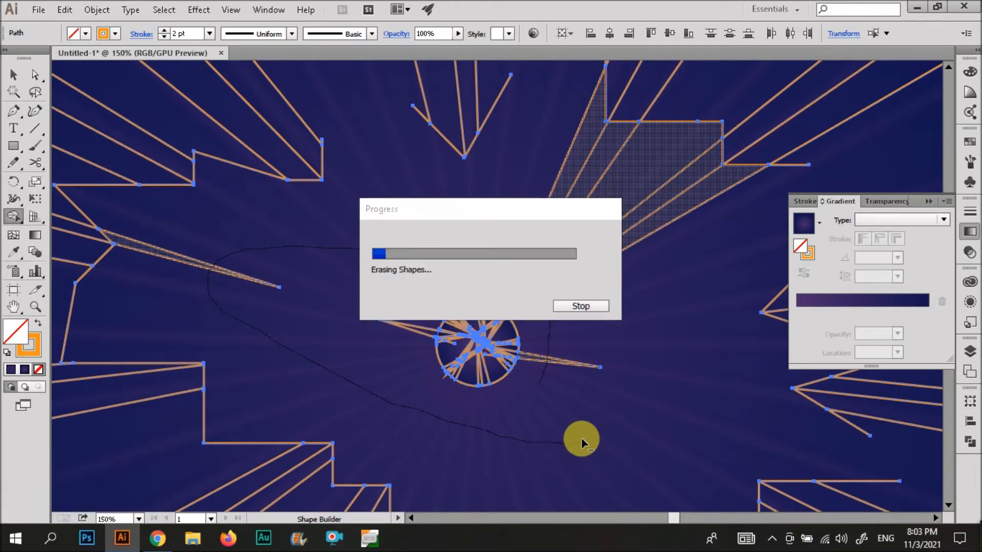
mouse_move(513, 377)
mouse_down()
mouse_move(438, 300)
mouse_move(510, 351)
mouse_up()
Delete the leftover circle and line pieces at the center and reselect all the artwork for the Shape Builder tool.
scroll(449, 311, down, 2)
key(v)
key(Delete)
key(ctrl+a)
key(shift+m)
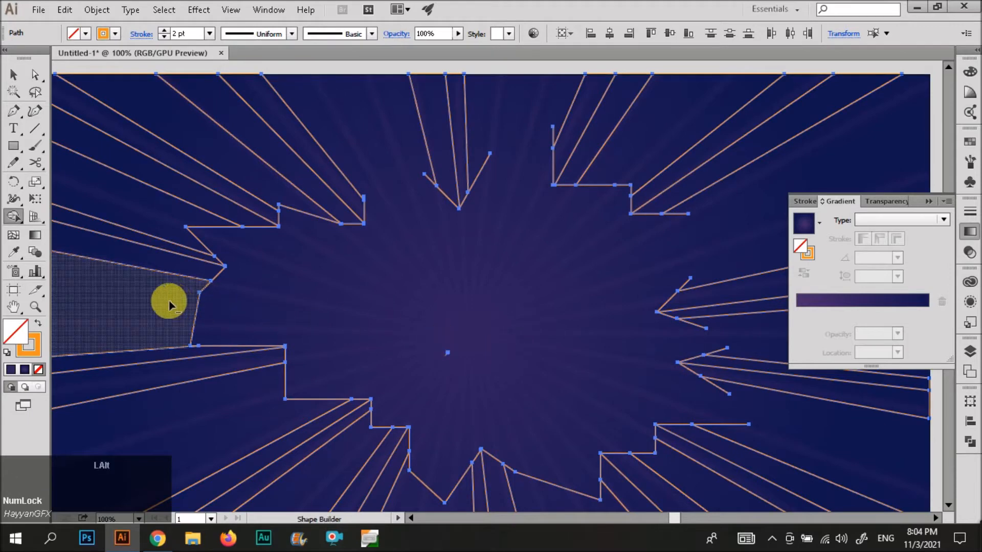
Erase the jagged outline segments joining the line clusters on the artboard's left side with the Shape Builder tool.
scroll(144, 301, up, 2)
click(345, 154)
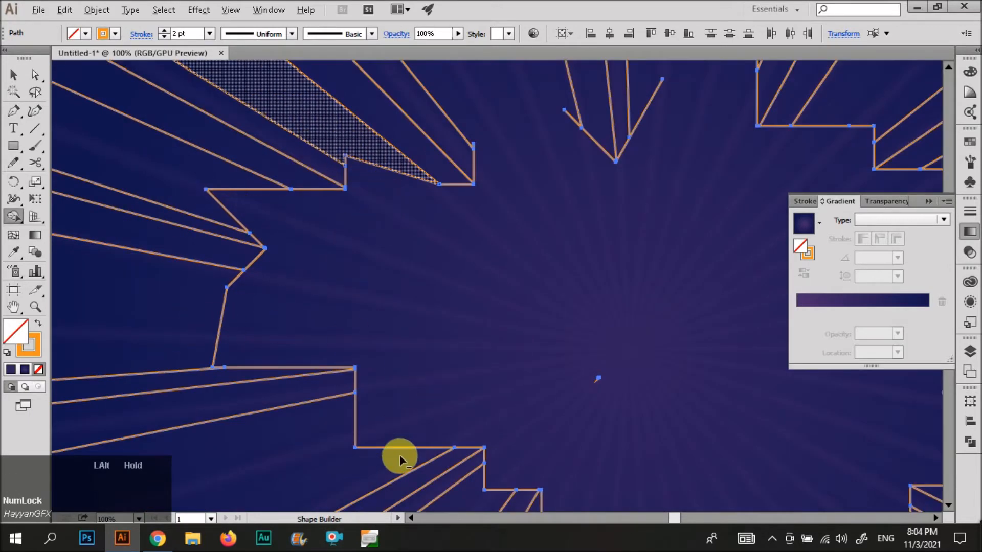
scroll(348, 219, down, 3)
scroll(423, 344, up, 2)
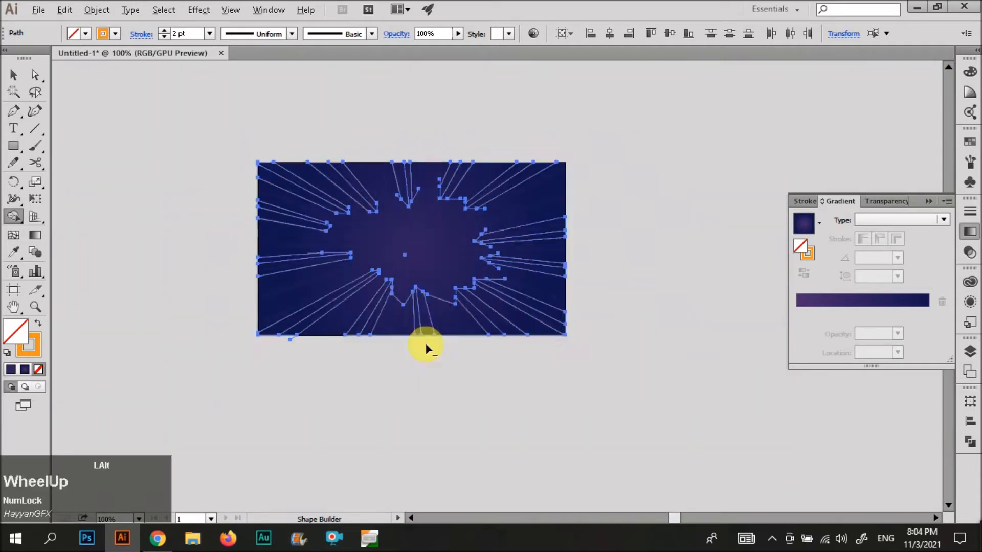
Erase the jagged outline segments between the lower and right-hand line clusters, including their overhanging ends.
scroll(380, 308, up, 1)
mouse_move(379, 308)
mouse_down()
mouse_move(451, 233)
mouse_move(480, 321)
mouse_up()
drag(521, 249, 503, 221)
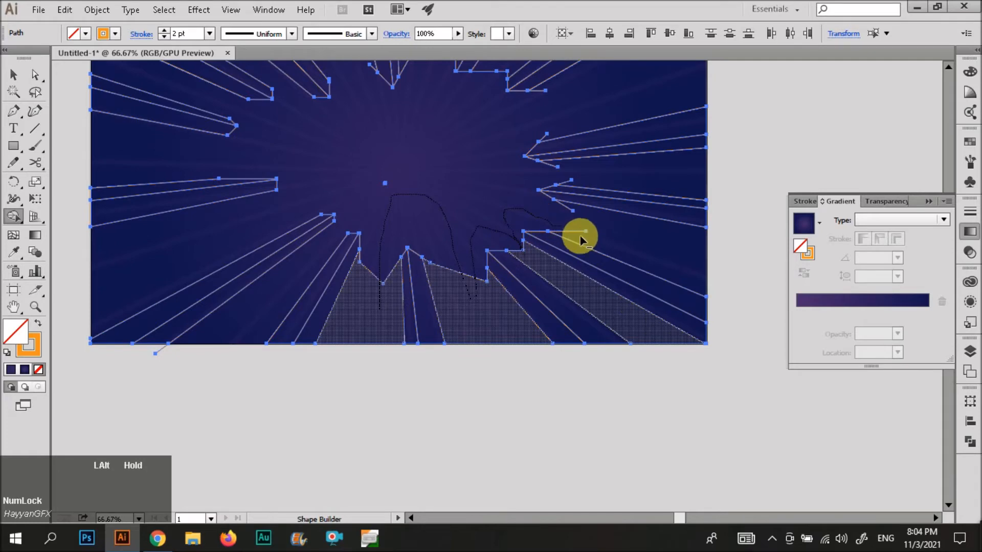
mouse_move(536, 178)
mouse_down()
mouse_move(556, 167)
mouse_move(566, 185)
mouse_up()
scroll(544, 192, up, 5)
mouse_move(532, 236)
mouse_down()
mouse_move(305, 114)
mouse_move(525, 82)
mouse_move(524, 177)
mouse_move(528, 190)
mouse_move(552, 195)
mouse_up()
scroll(460, 241, down, 7)
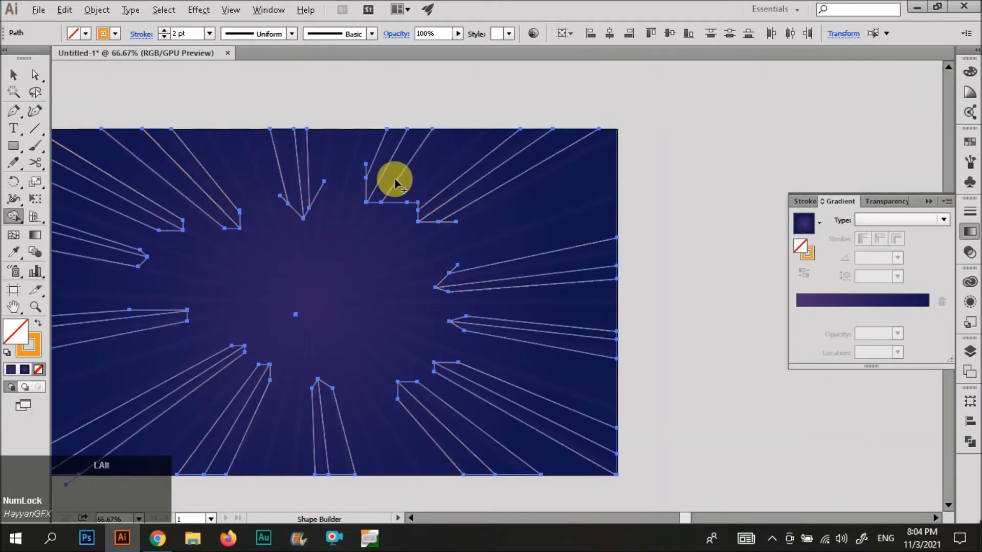
Erase the stray line ends on the upper and right-hand clusters and the segment joining the two upper-right clusters.
scroll(285, 197, up, 1)
click(339, 206)
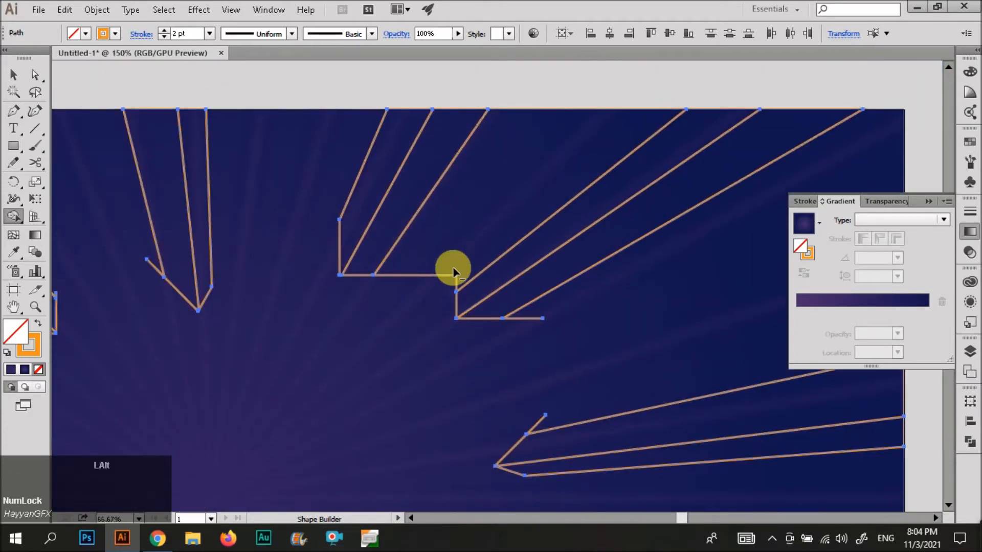
click(537, 317)
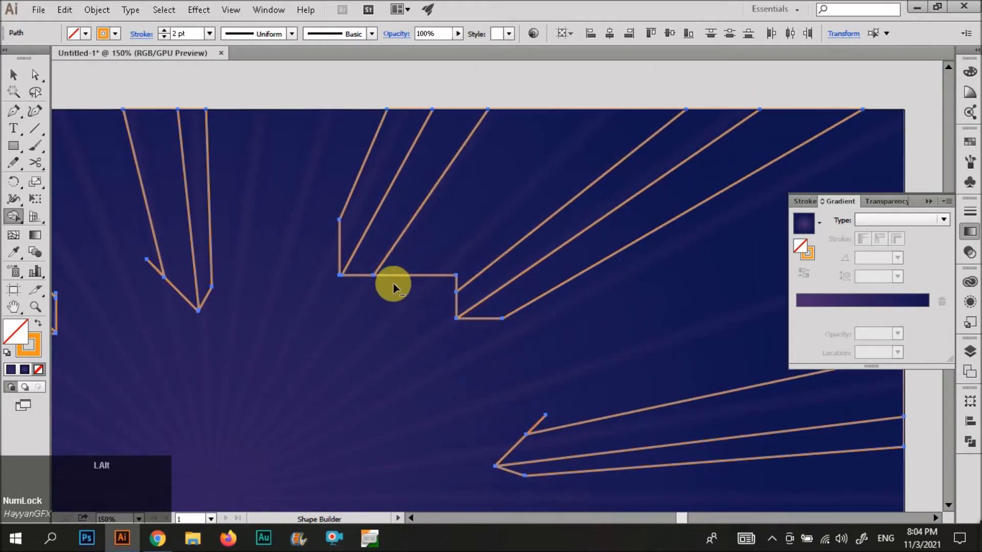
scroll(418, 241, down, 2)
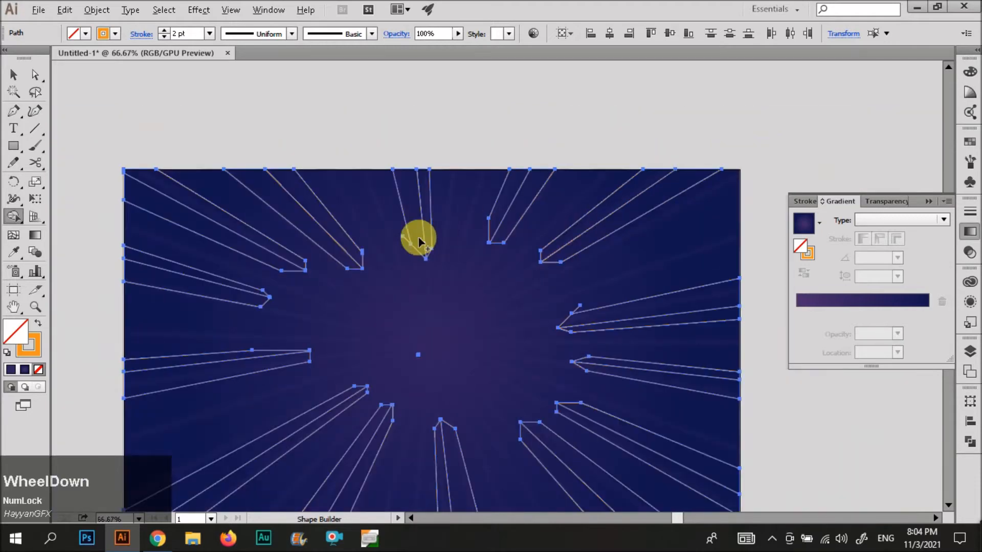
scroll(419, 242, up, 4)
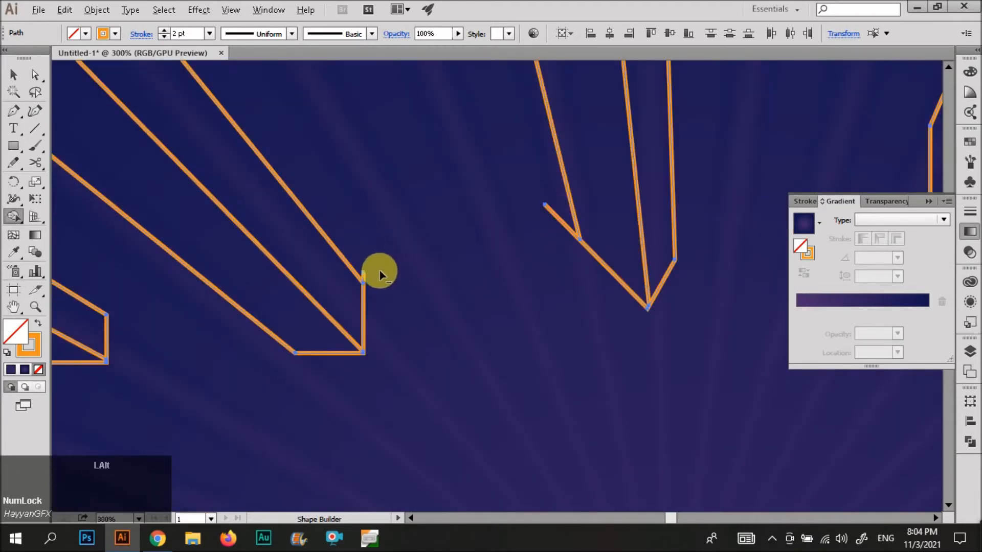
alt+click(562, 220)
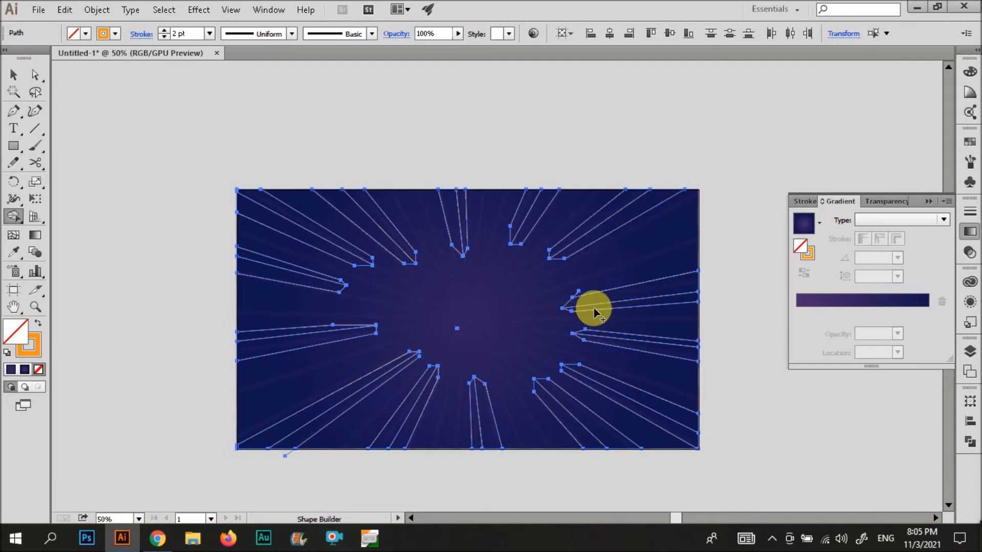
scroll(606, 306, up, 3)
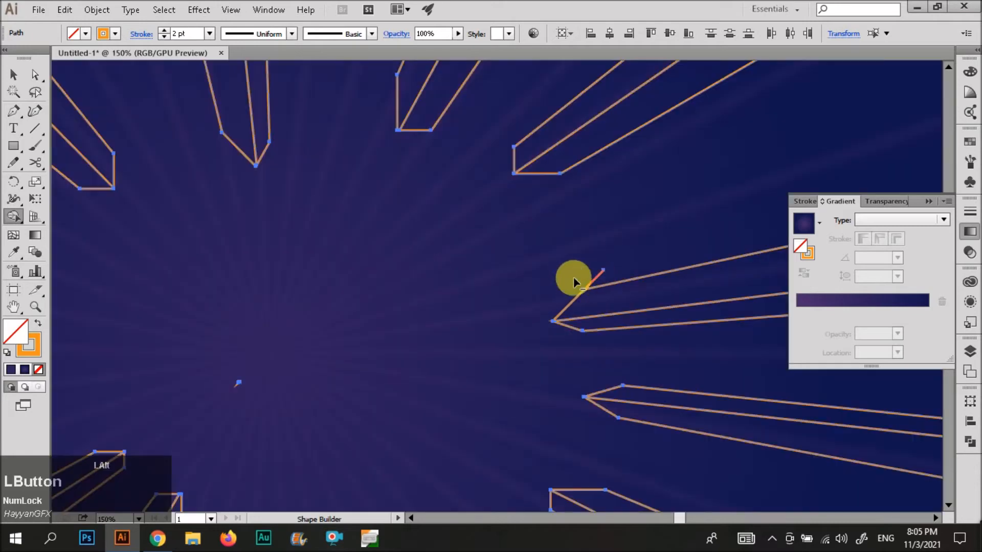
scroll(591, 281, down, 3)
alt+click(591, 213)
Turn the strips inside each line cluster into separate closed shapes with the Shape Builder tool.
scroll(593, 279, down, 3)
click(640, 245)
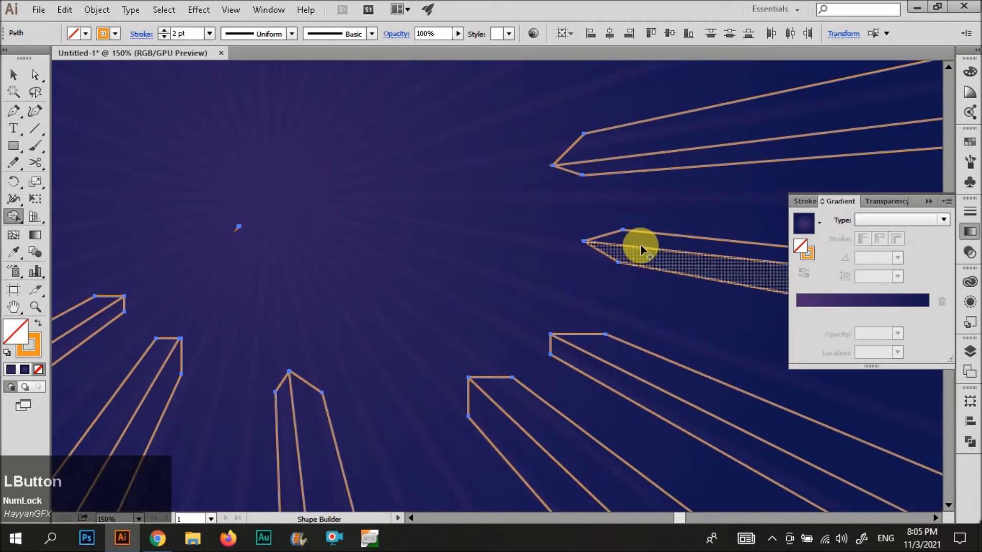
click(609, 352)
click(605, 377)
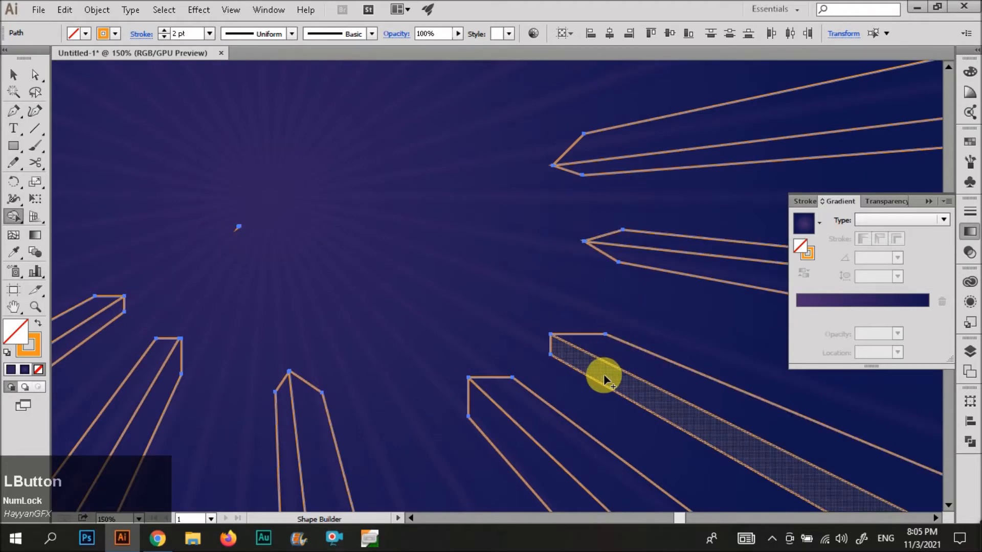
click(540, 418)
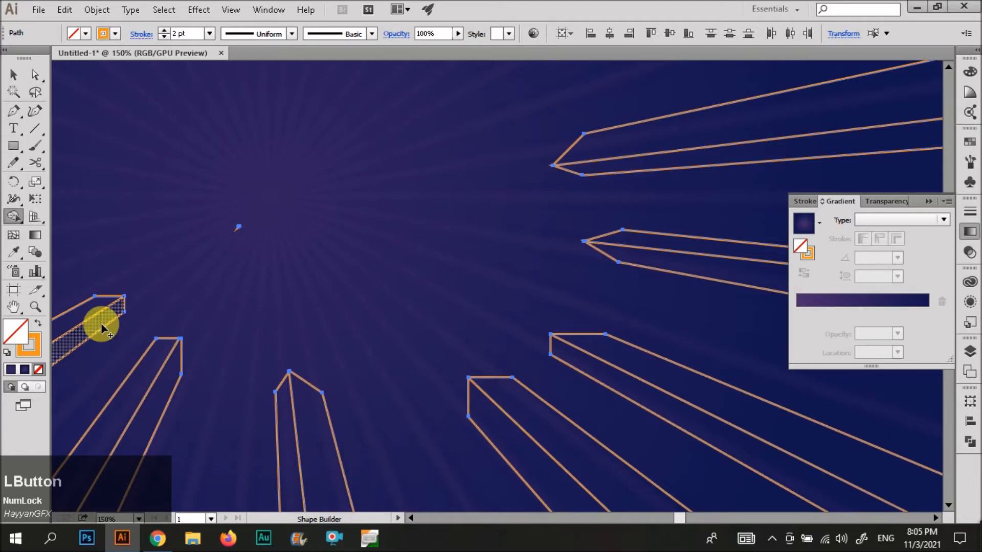
scroll(439, 371, down, 4)
scroll(310, 345, up, 4)
click(285, 348)
click(269, 317)
click(287, 190)
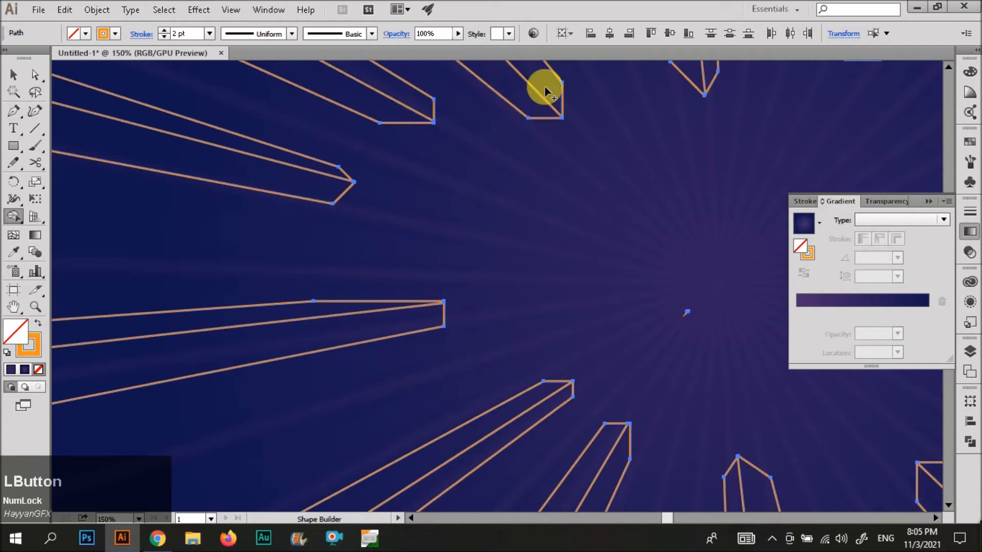
scroll(466, 228, down, 2)
click(478, 148)
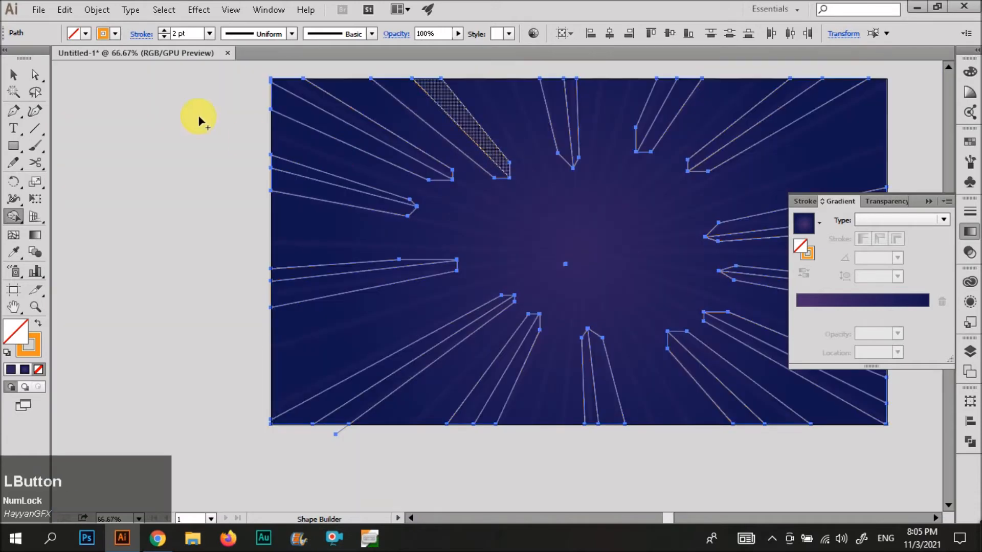
Select the leftover fan of original lines converging at the artboard's bottom edge and delete it.
click(13, 75)
key(v)
click(422, 388)
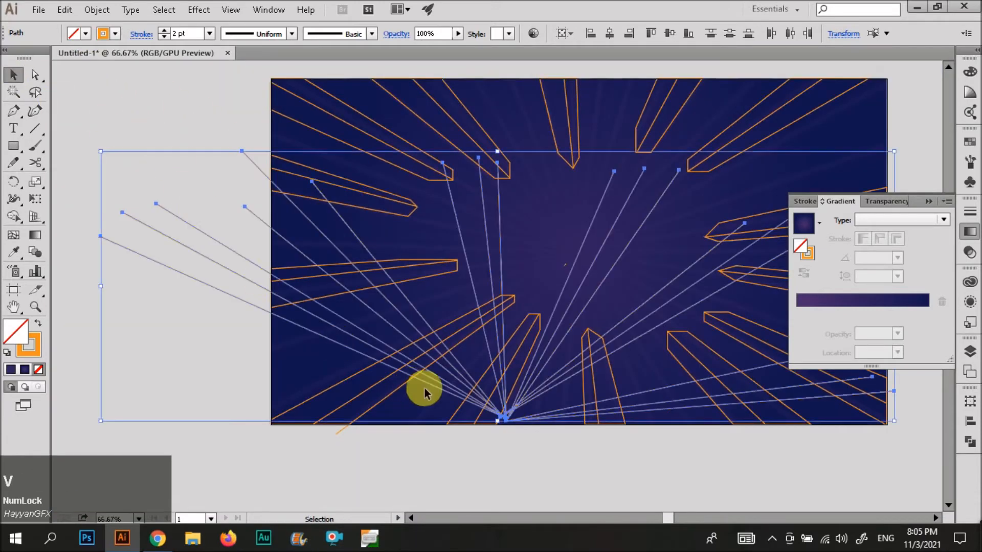
key(Delete)
Select all the ray shapes, fill them with the purple to dark blue radial gradient and remove their stroke.
scroll(293, 305, down, 2)
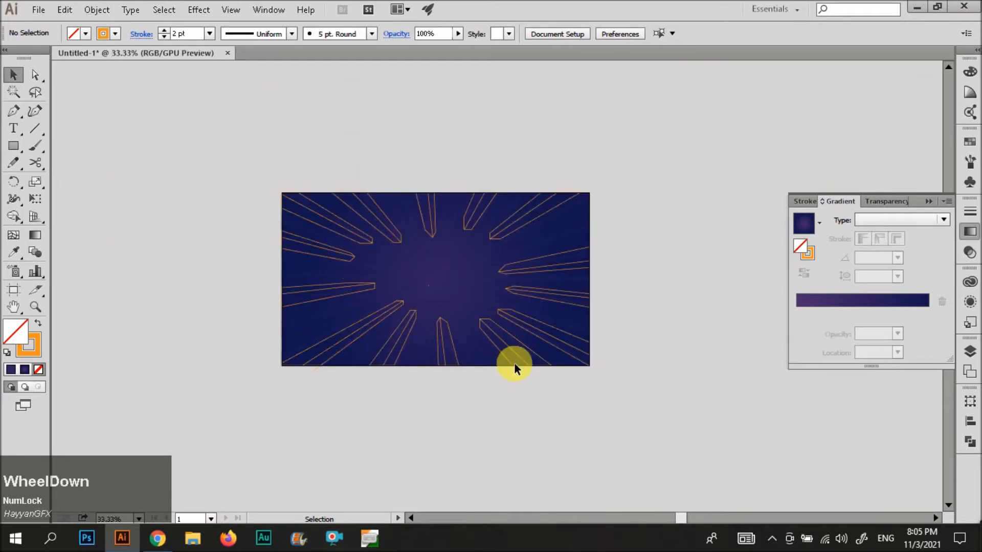
drag(263, 184, 344, 201)
click(816, 301)
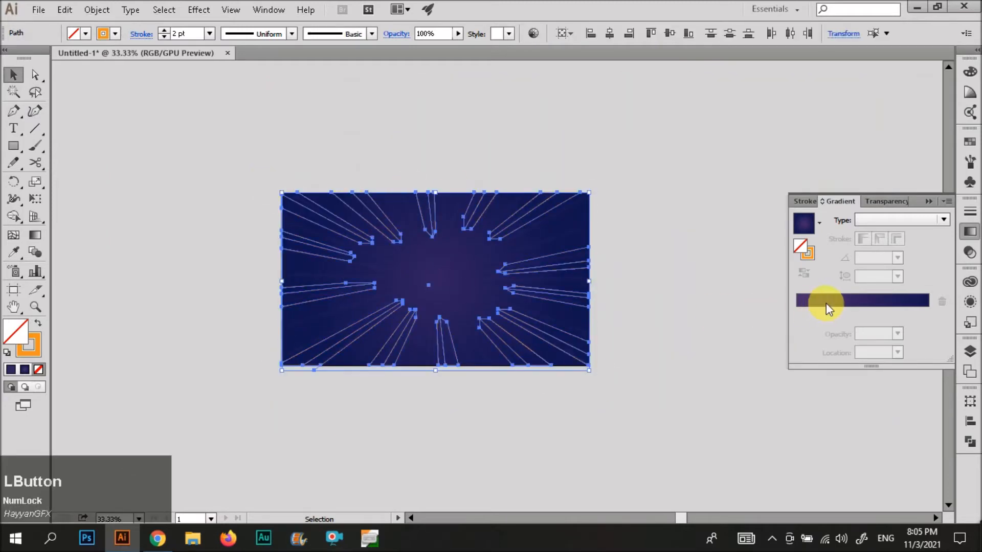
click(642, 278)
click(350, 251)
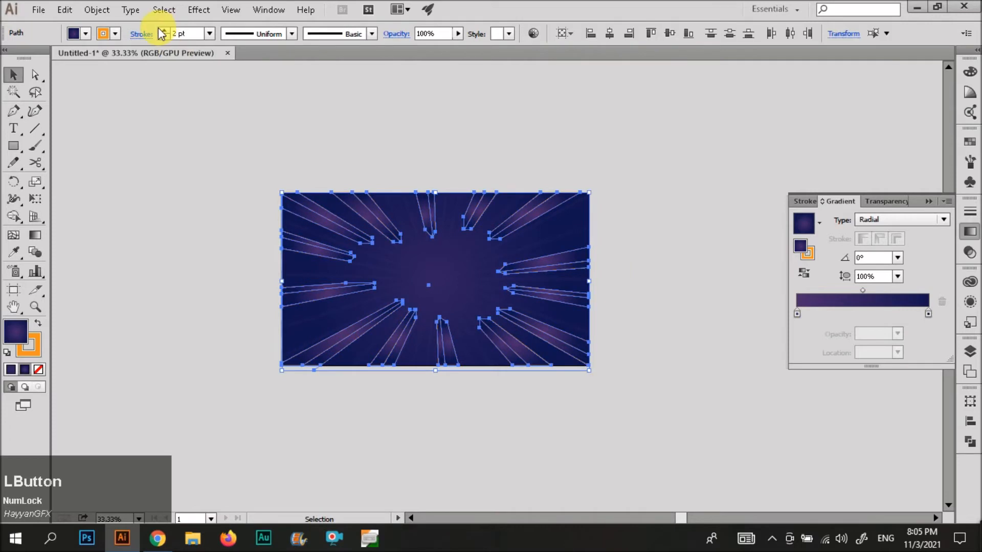
Select one strip in each ray cluster around the artboard, reverse its gradient and change the gradient type to Linear.
click(296, 191)
shift+click(423, 224)
shift+click(469, 210)
shift+click(533, 218)
shift+click(544, 258)
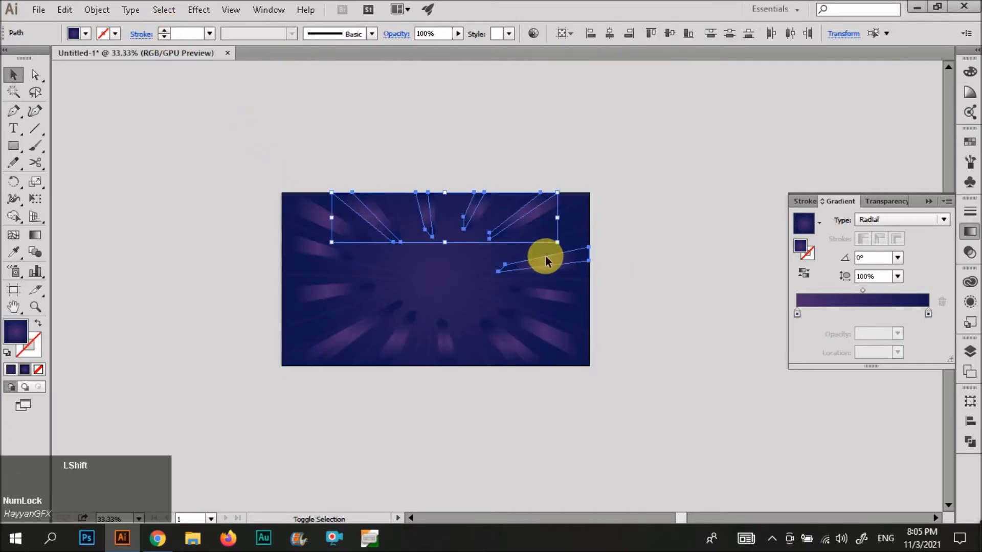
shift+click(553, 291)
shift+click(548, 329)
shift+click(502, 356)
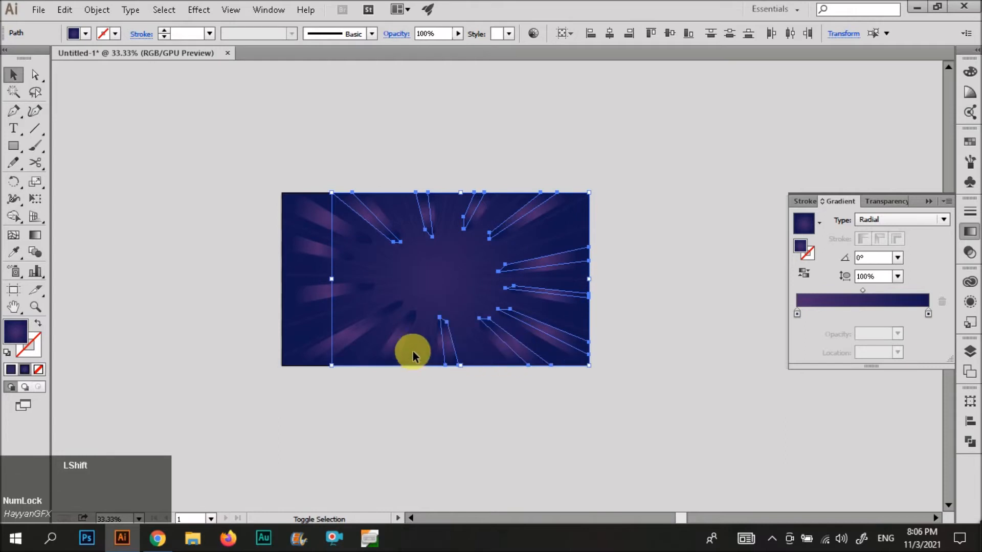
shift+click(364, 334)
shift+click(345, 296)
shift+click(324, 251)
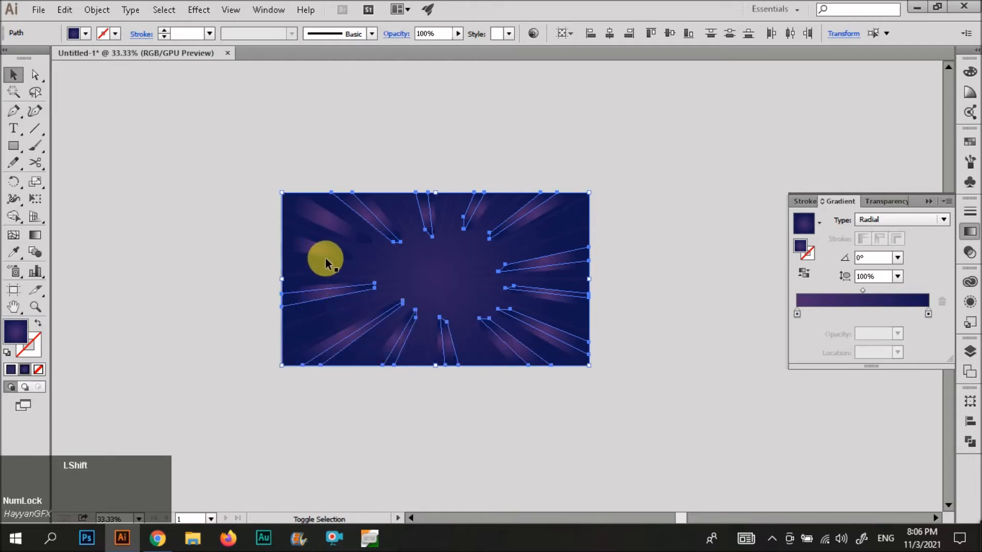
click(804, 273)
click(870, 220)
click(876, 237)
Draw the linear gradient across the selected strips from the artboard's top edge to its bottom edge, then deselect.
key(g)
drag(430, 188, 438, 372)
key(v)
click(432, 129)
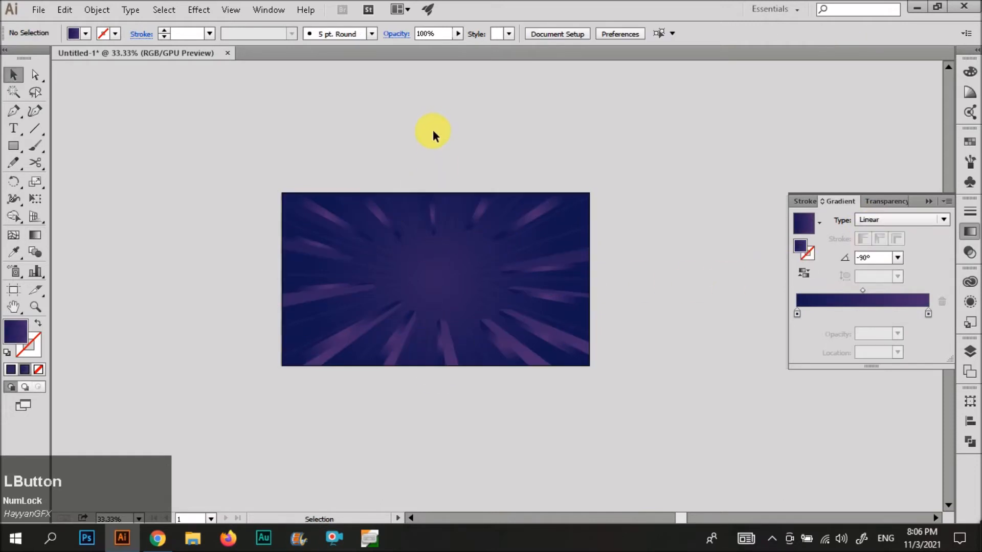
Redraw the linear gradient on the top-center strip so it runs from the artboard's top edge toward the burst center.
click(429, 223)
scroll(419, 217, up, 3)
key(g)
drag(424, 149, 440, 283)
key(v)
Redraw the gradient on the strip just right of top center inward at about -120.4°, then deselect it.
click(583, 182)
key(g)
drag(610, 152, 554, 246)
key(v)
scroll(408, 241, down, 2)
click(442, 140)
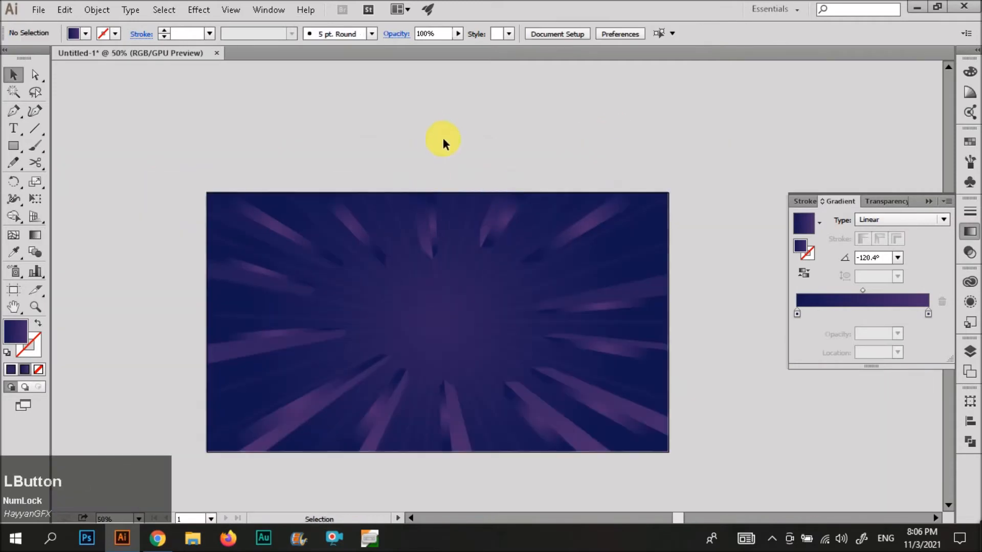
Redraw the gradient on the upper-right strip from its outer end toward the burst center at about -144.6°.
click(571, 226)
key(g)
drag(616, 184, 516, 260)
key(v)
Select the two strips at the artboard's right edge and redraw their gradient from the edge toward the burst center.
click(628, 288)
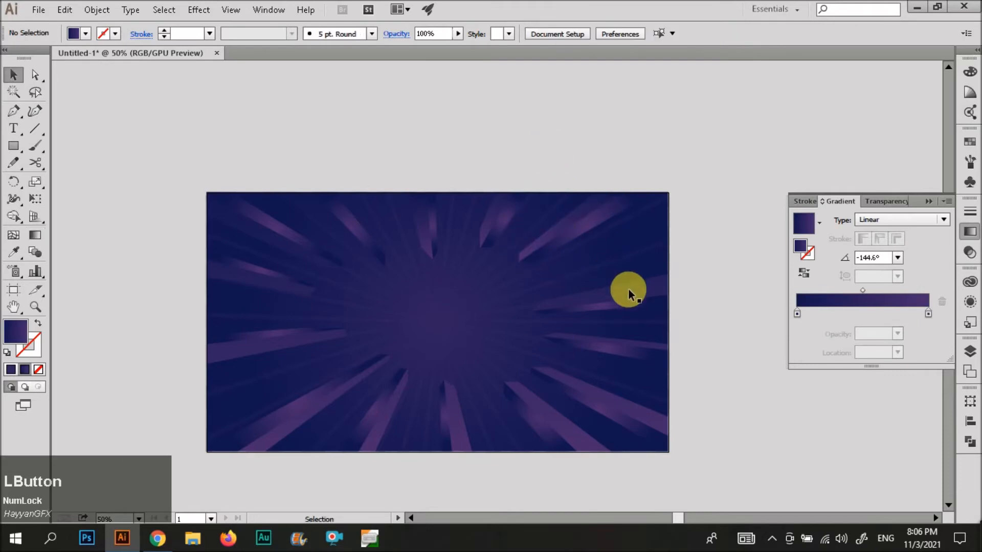
shift+click(637, 341)
key(g)
drag(676, 309, 526, 317)
key(v)
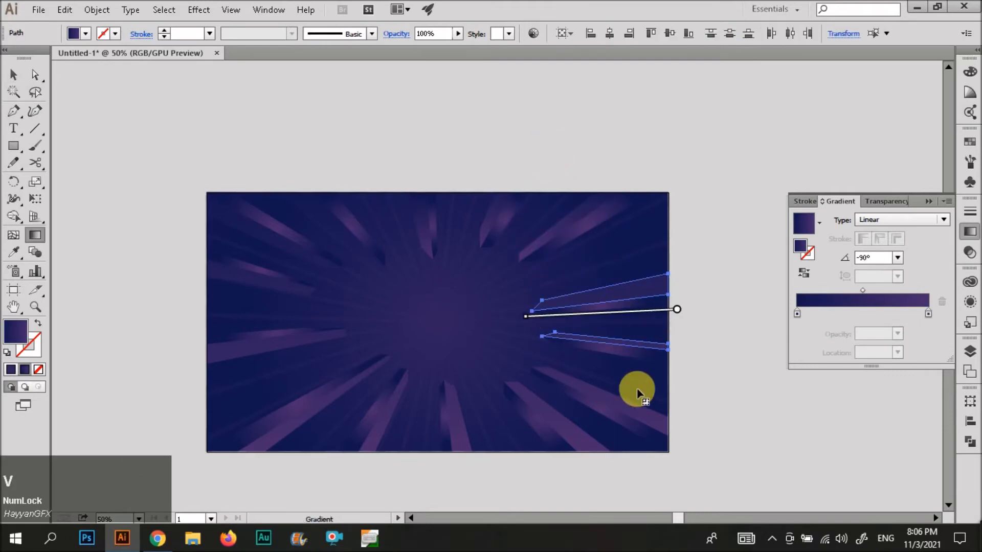
Select the two lower-right strips and redraw their gradient from the lower-right corner area toward the burst center.
key(g)
click(576, 426)
key(v)
click(621, 400)
shift+click(569, 432)
key(g)
drag(643, 461, 534, 371)
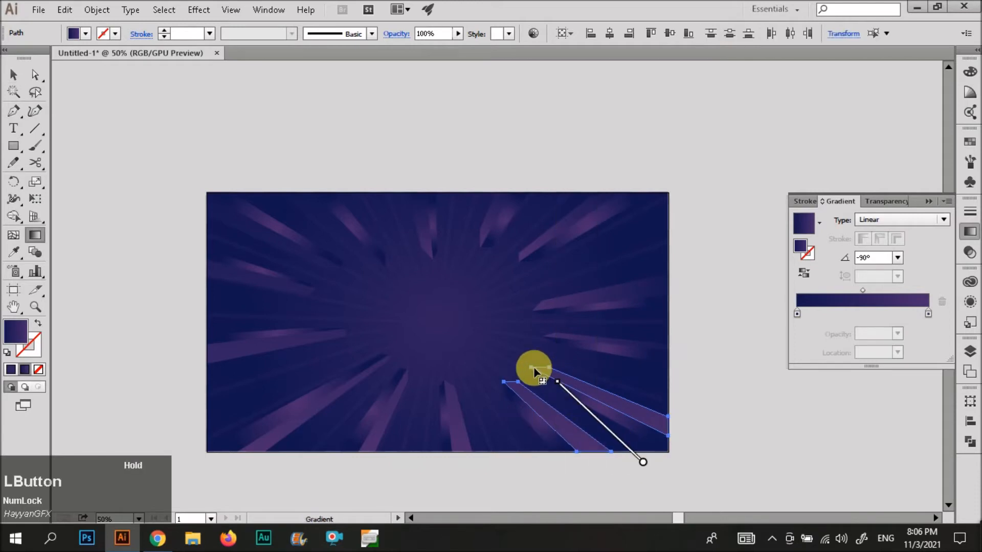
key(v)
click(697, 431)
Select the two strips at the artboard's bottom edge and redraw their gradient upward toward the center at about 82°.
click(464, 446)
shift+click(377, 438)
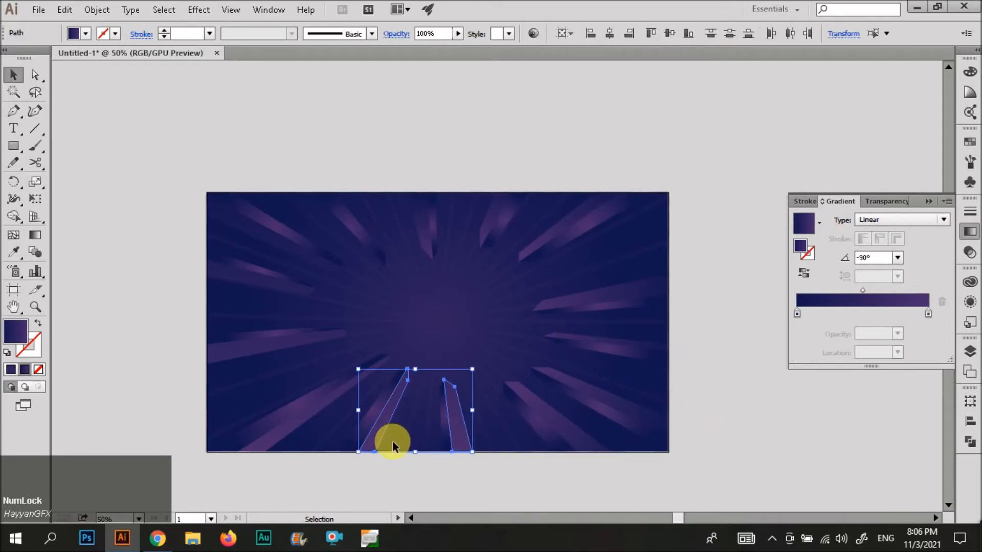
key(g)
drag(414, 473, 428, 375)
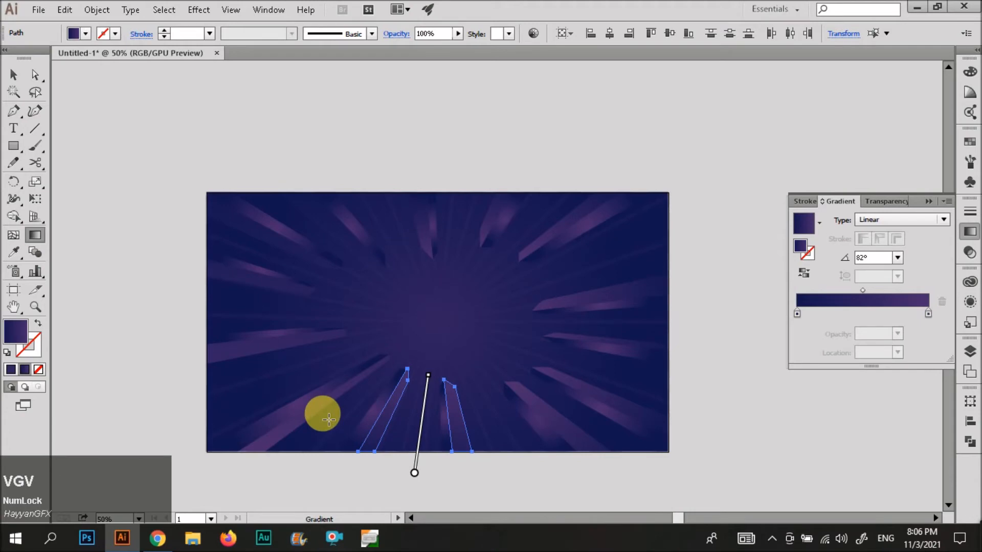
key(v)
Select the two lower-left strips and redraw their gradient from the lower-left corner toward the center at about 33.6°.
click(324, 418)
click(318, 406)
shift+click(286, 346)
key(g)
drag(204, 456, 366, 340)
key(v)
Select the two outer upper-left strips and redraw their gradient from the artboard's left edge toward the burst center.
click(242, 281)
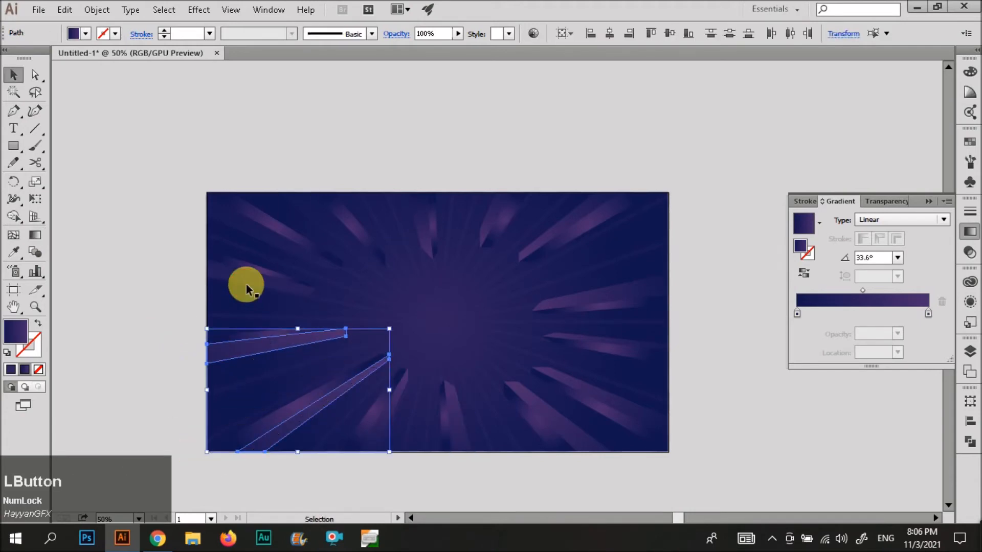
shift+click(268, 245)
key(g)
drag(194, 221, 343, 289)
key(v)
click(310, 149)
Redraw the gradient on the remaining upper-left strip and the top-center strip inward at about -59.4°.
click(329, 231)
shift+click(425, 241)
key(g)
drag(345, 164, 407, 263)
key(v)
Select the other strip of every ray cluster around the artboard and change its gradient type to Linear.
click(444, 226)
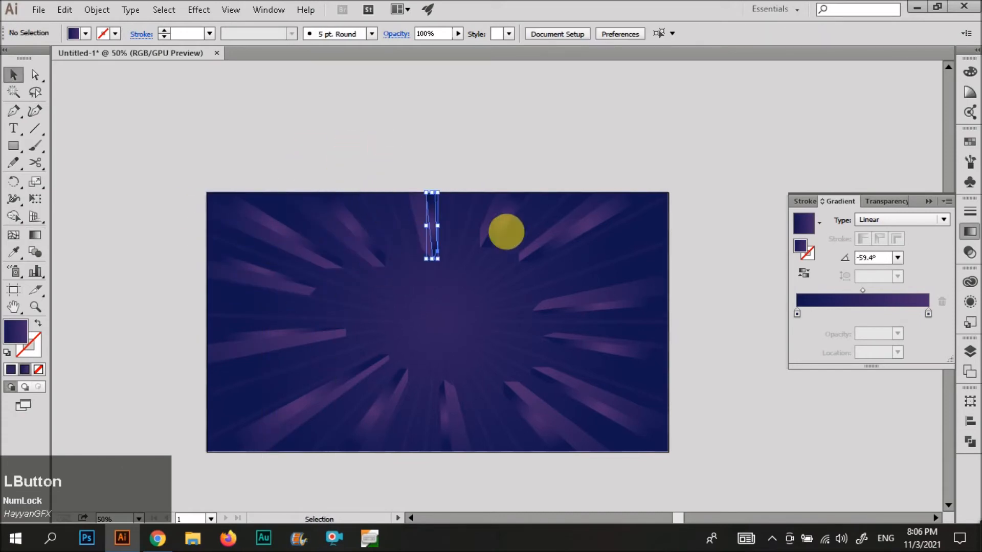
shift+click(505, 220)
shift+click(558, 245)
shift+click(587, 308)
shift+click(588, 347)
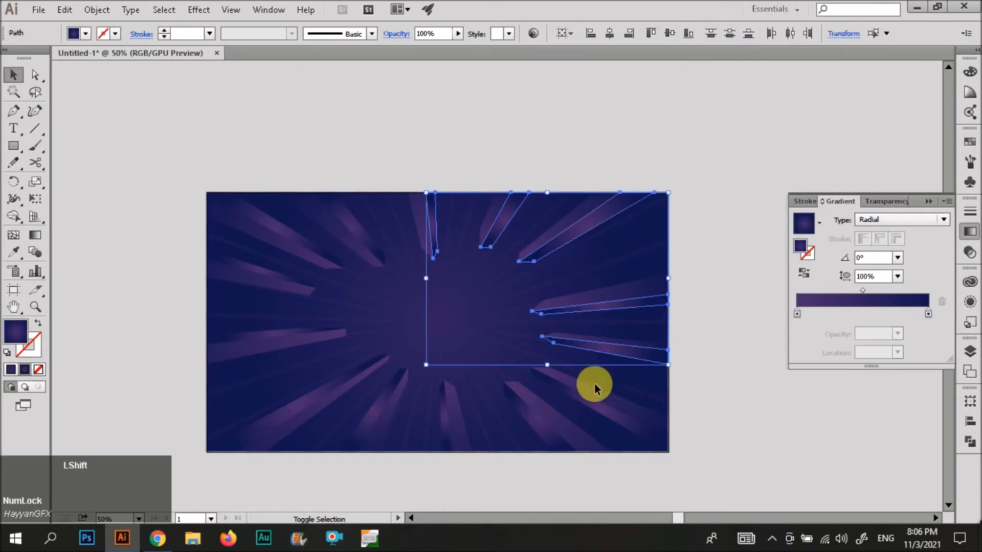
shift+click(546, 431)
shift+click(445, 432)
shift+click(366, 421)
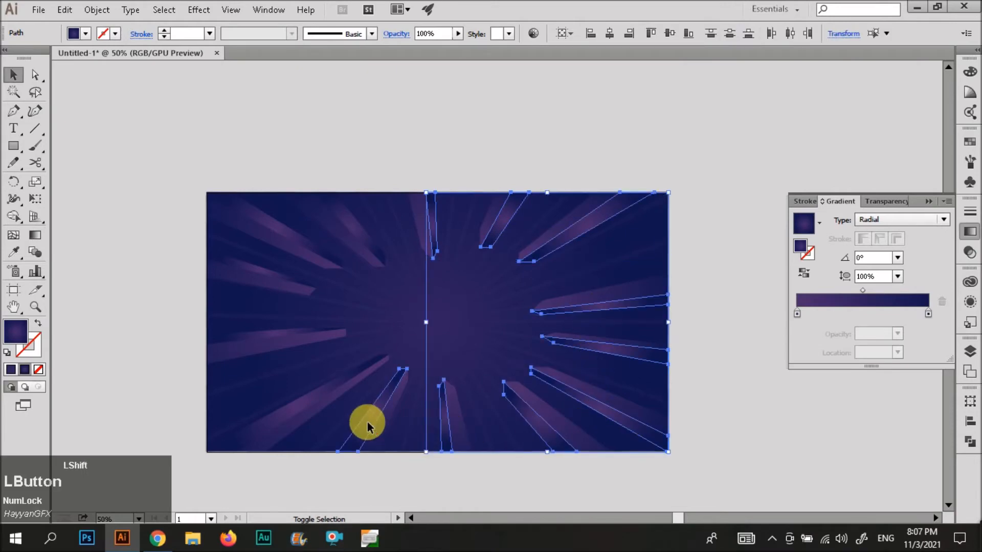
shift+click(332, 386)
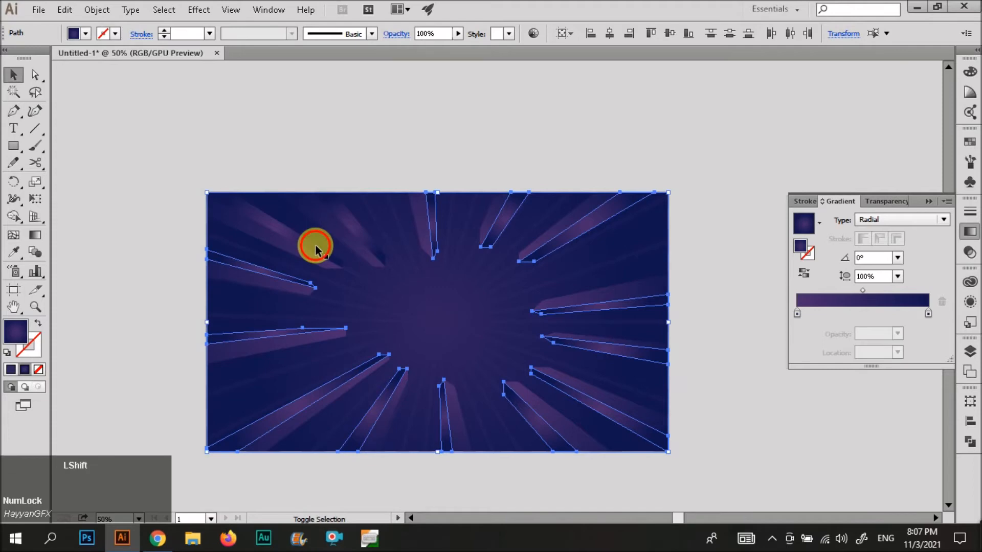
click(900, 221)
click(879, 230)
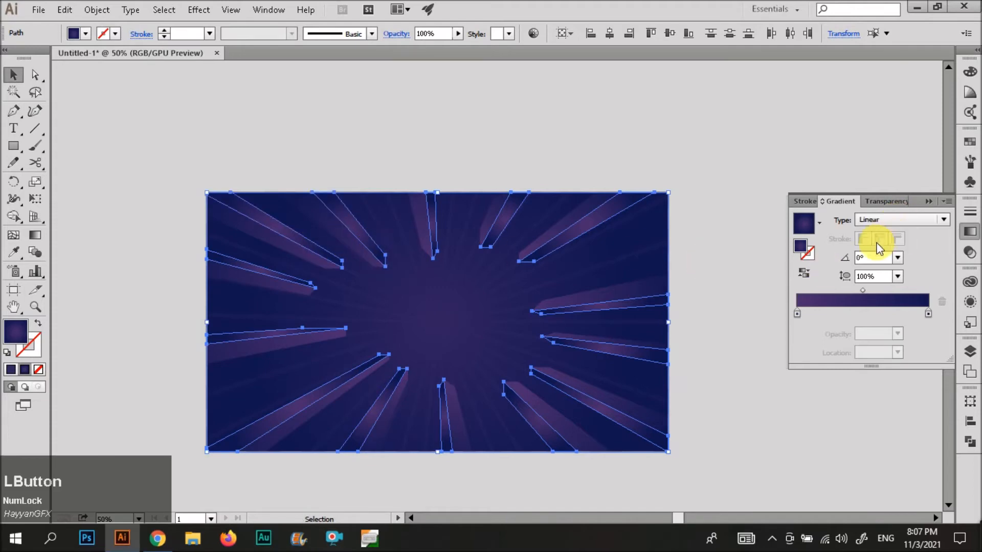
Reverse the linear gradient on the selected ray strips and deselect them.
click(813, 273)
key(v)
click(460, 135)
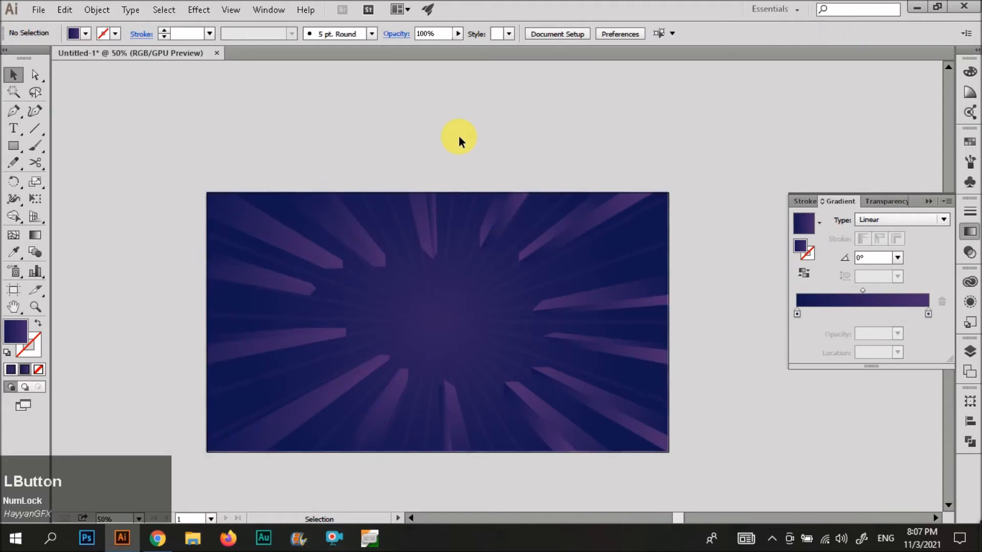
Select the three left and lower-left strips and redraw their gradient outward from near the center at about -146°.
click(366, 428)
shift+click(323, 385)
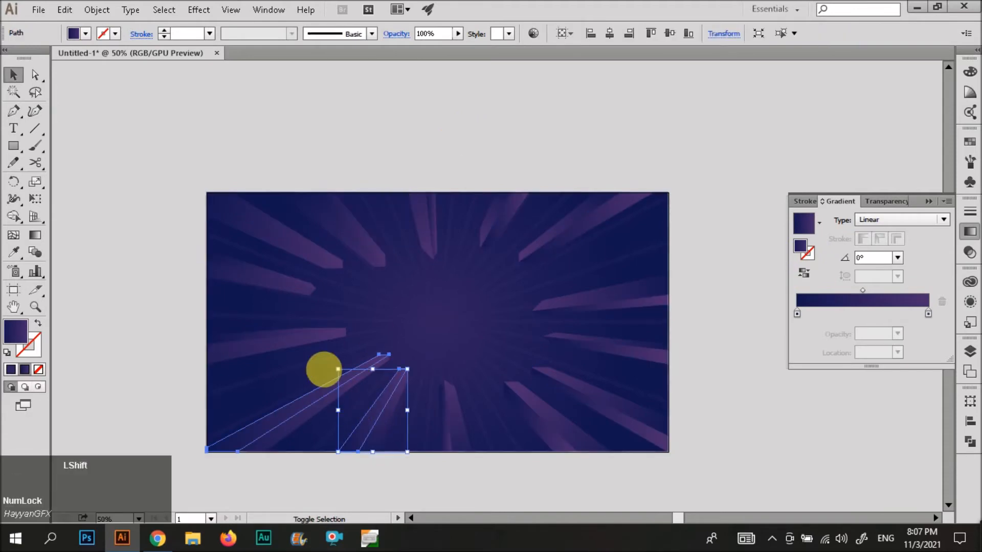
shift+click(304, 330)
key(g)
drag(395, 343, 233, 452)
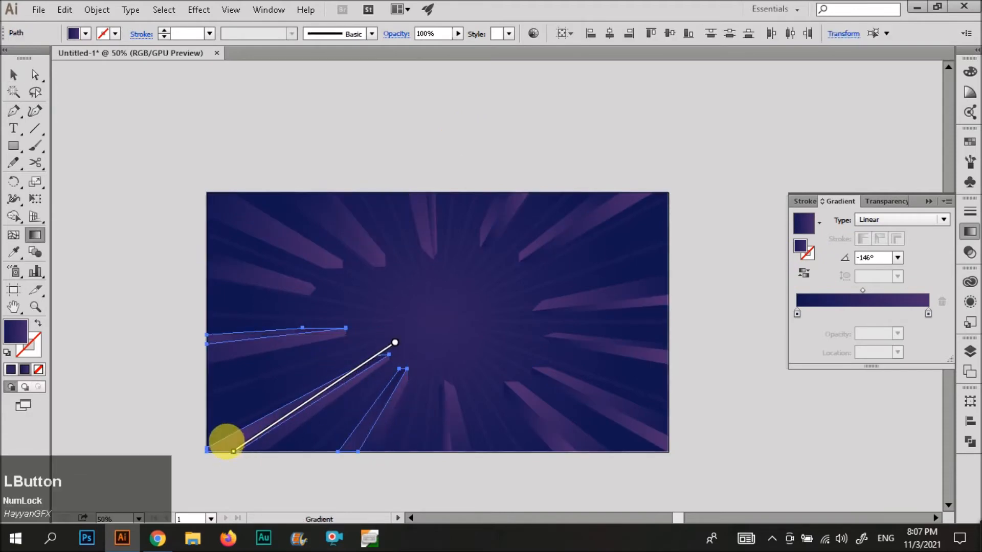
key(v)
click(180, 392)
Select the two outer upper-left strips and redraw their gradient from the inner ends outward past the artboard's left edge.
click(282, 275)
shift+click(306, 241)
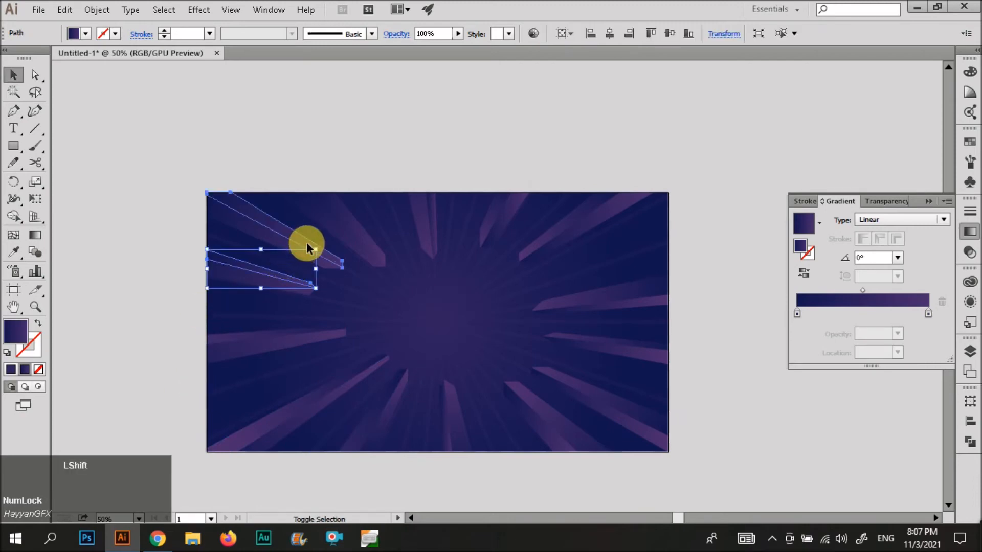
key(g)
drag(332, 278, 167, 202)
key(v)
click(185, 156)
Redraw the gradient on the remaining upper-left strip diagonally outward from its inner end.
click(378, 254)
key(g)
drag(400, 278, 327, 205)
key(v)
click(415, 354)
click(532, 420)
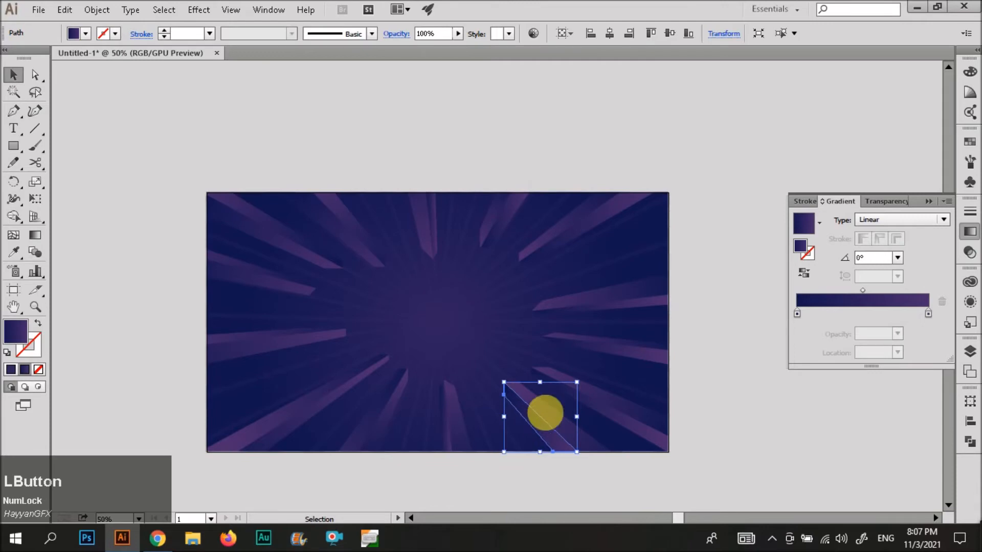
click(462, 327)
scroll(462, 327, down, 2)
scroll(450, 359, up, 2)
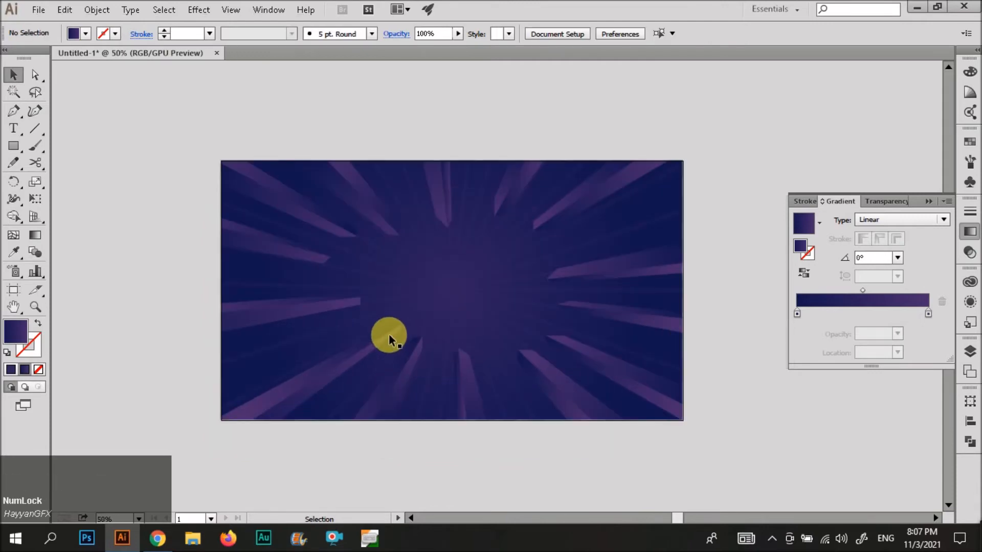
scroll(362, 311, up, 3)
key(a)
click(236, 272)
drag(233, 270, 217, 272)
key(ctrl+z)
key(ctrl+z)
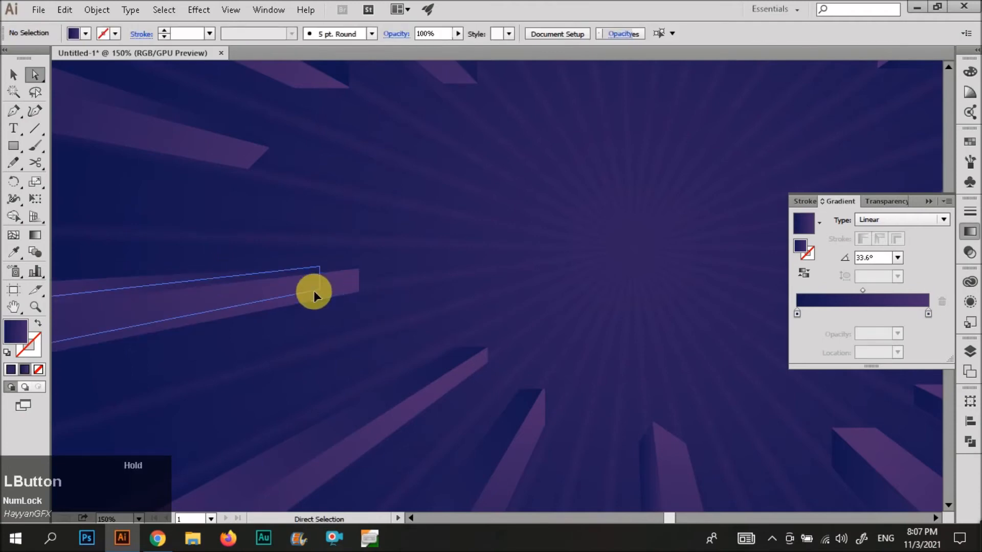
Taper the inner ends of the left ray and the long lower-left ray by pulling their corner points back from the center.
drag(359, 292, 318, 290)
click(489, 366)
drag(483, 360, 451, 383)
key(a)
shift+click(520, 390)
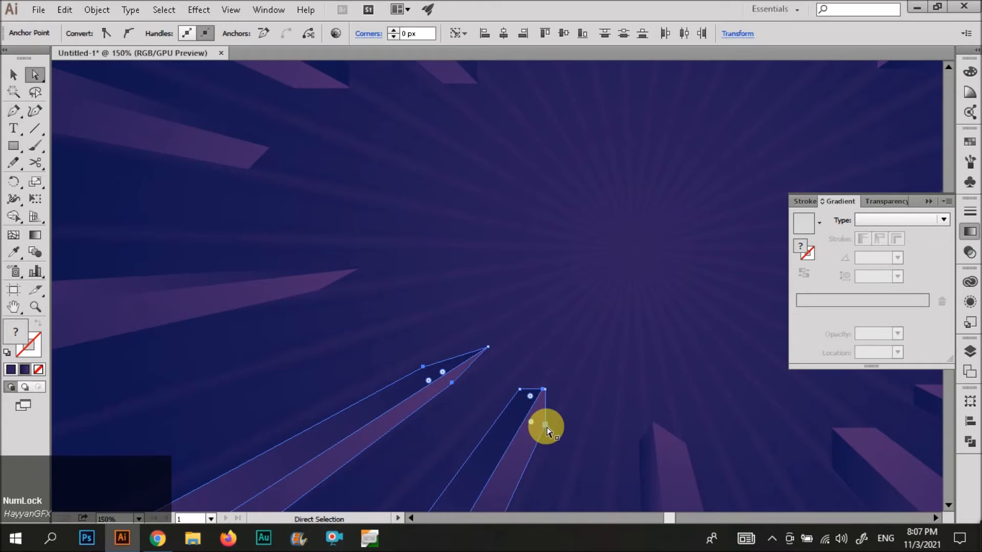
shift+click(451, 384)
shift+click(429, 374)
Taper the inner end of the shorter lower-left ray by pulling its side corner points back along the ray.
drag(544, 424, 513, 459)
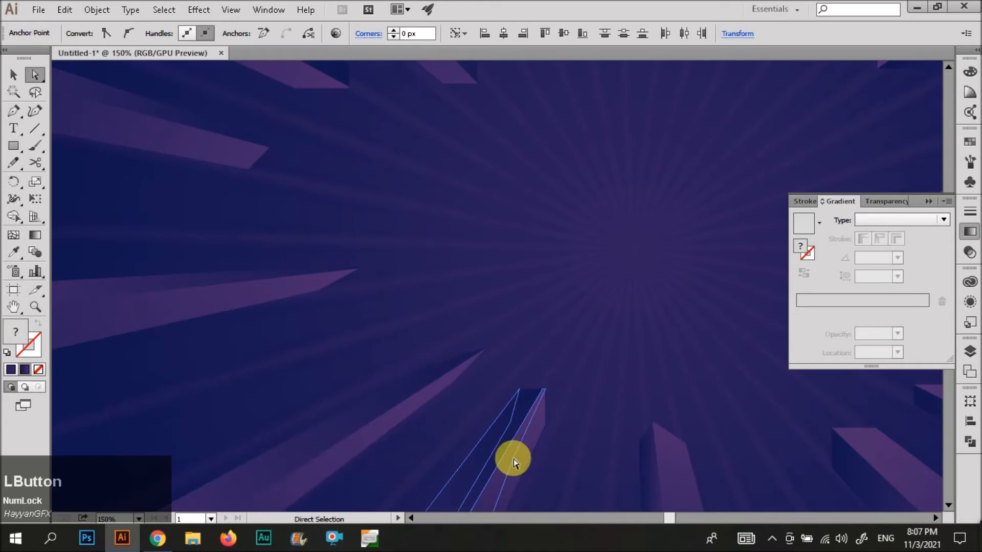
click(524, 369)
click(514, 402)
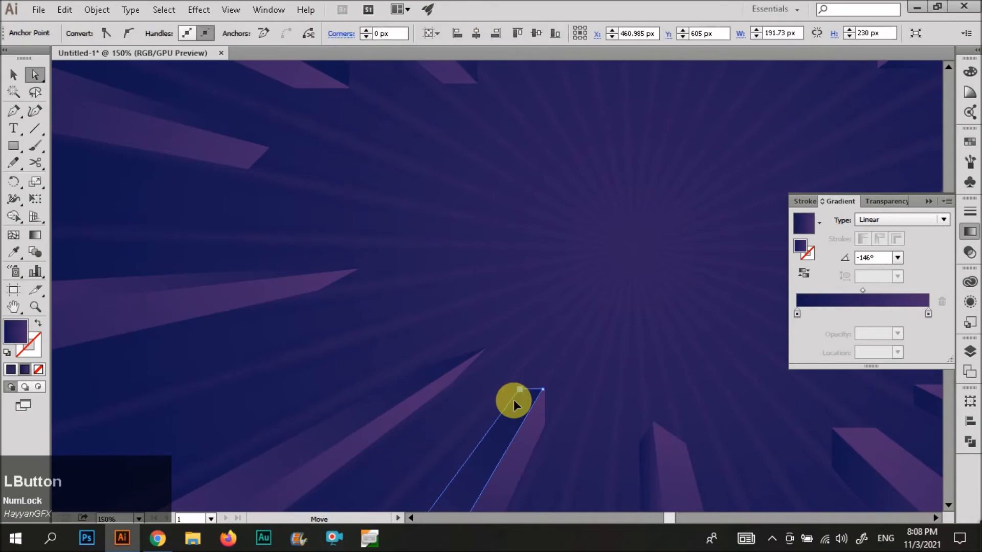
drag(514, 401, 550, 429)
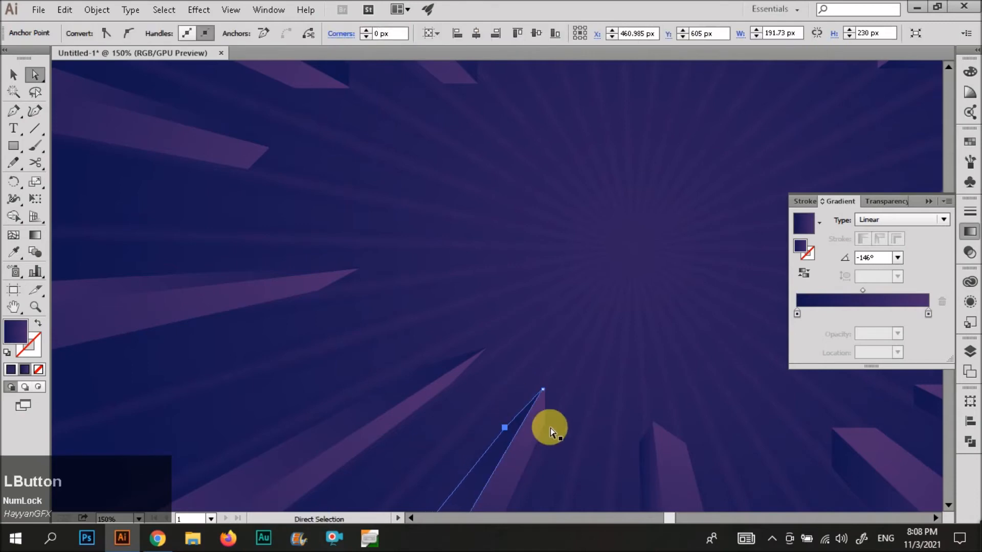
Extend the shared inner tip of the bottom-center ray toward the burst center.
click(657, 427)
drag(651, 416, 661, 366)
scroll(592, 390, down, 3)
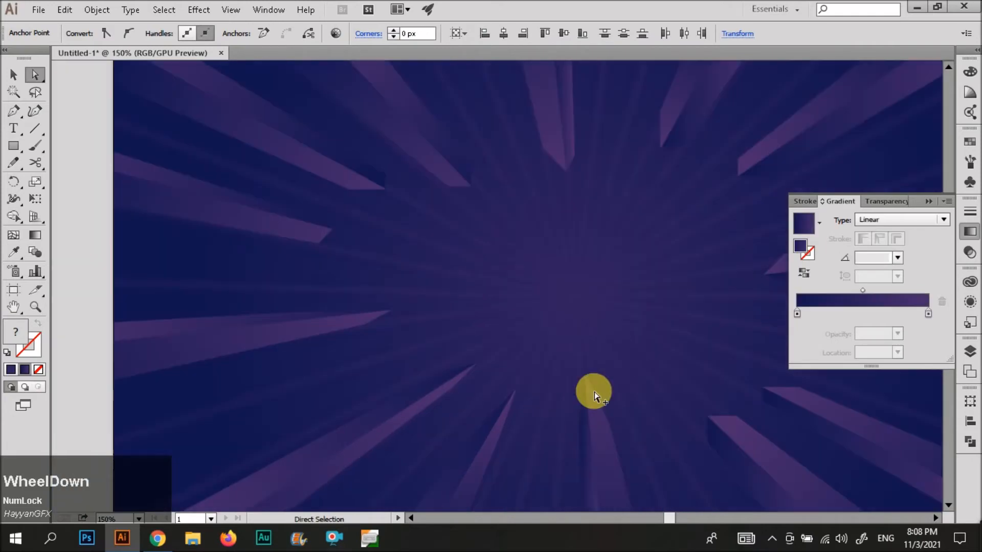
Extend the shared inner tips of the two lower-right rays toward the burst center and collapse the gradient settings.
scroll(640, 412, up, 5)
key(ctrl+shift+a)
drag(587, 344, 515, 277)
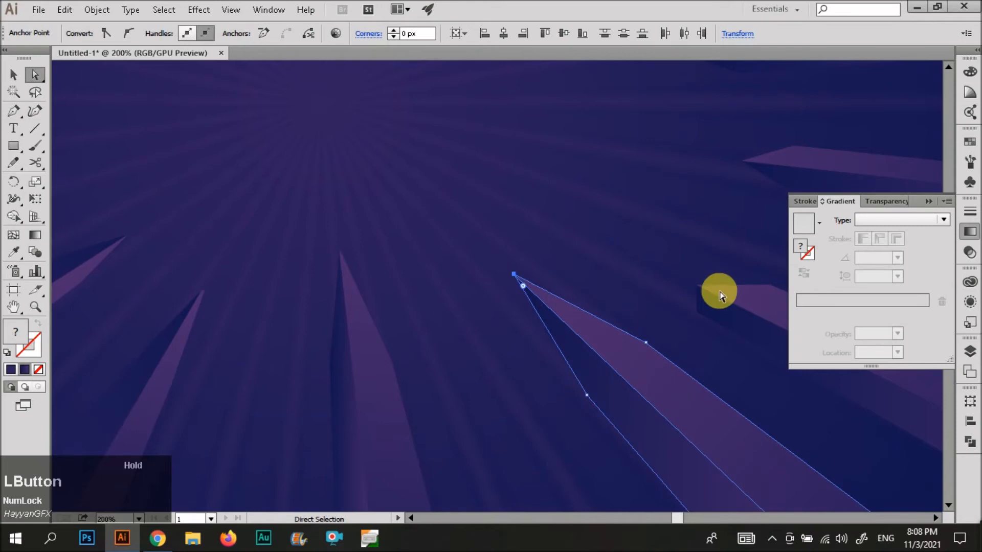
drag(697, 285, 561, 221)
click(928, 200)
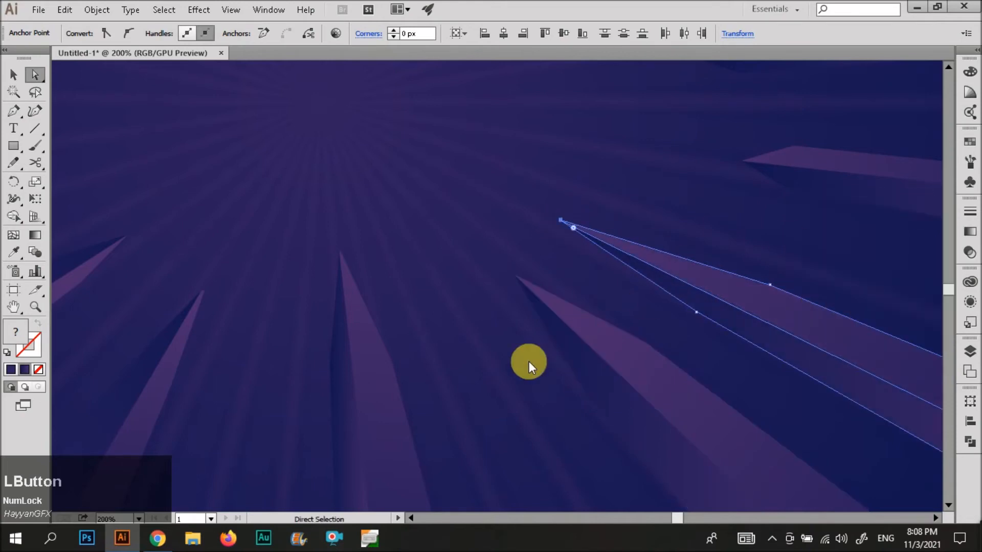
Extend the inner tip of the ray just below the right edge's middle toward the burst center.
scroll(529, 361, down, 2)
scroll(637, 256, up, 2)
click(620, 290)
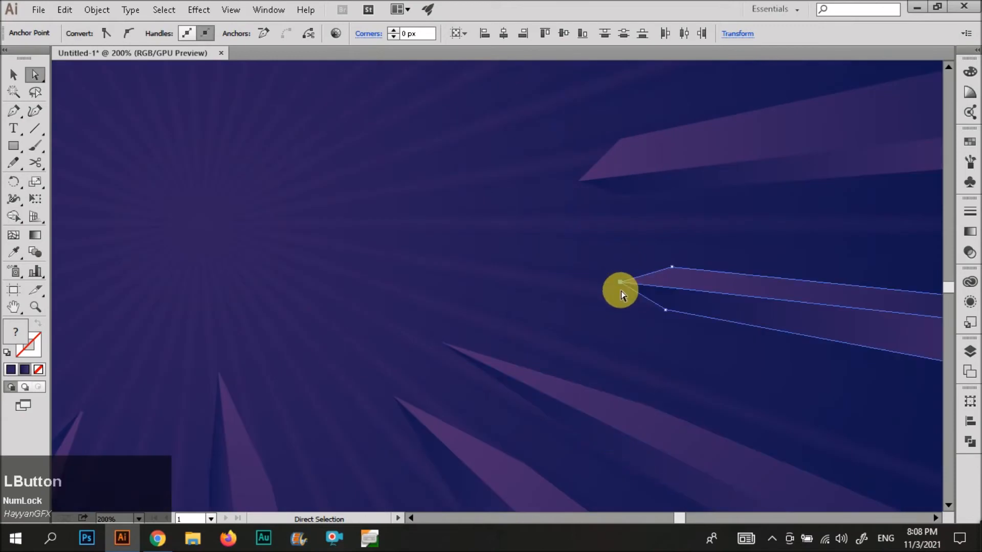
drag(620, 282, 441, 245)
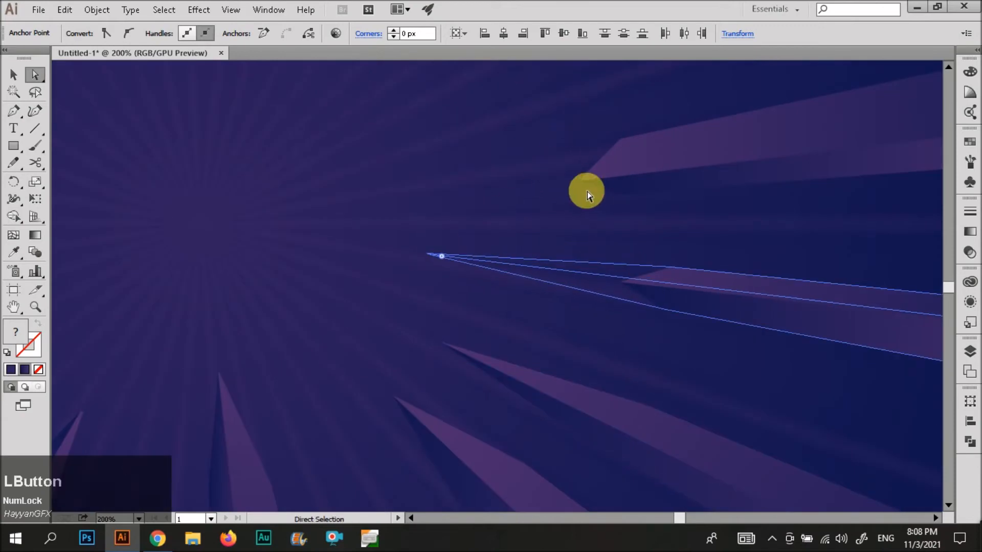
Sharpen the ray just above the right edge's middle by extending its tip and pulling both side corner points inward.
click(579, 180)
drag(577, 180, 558, 180)
drag(620, 143, 632, 155)
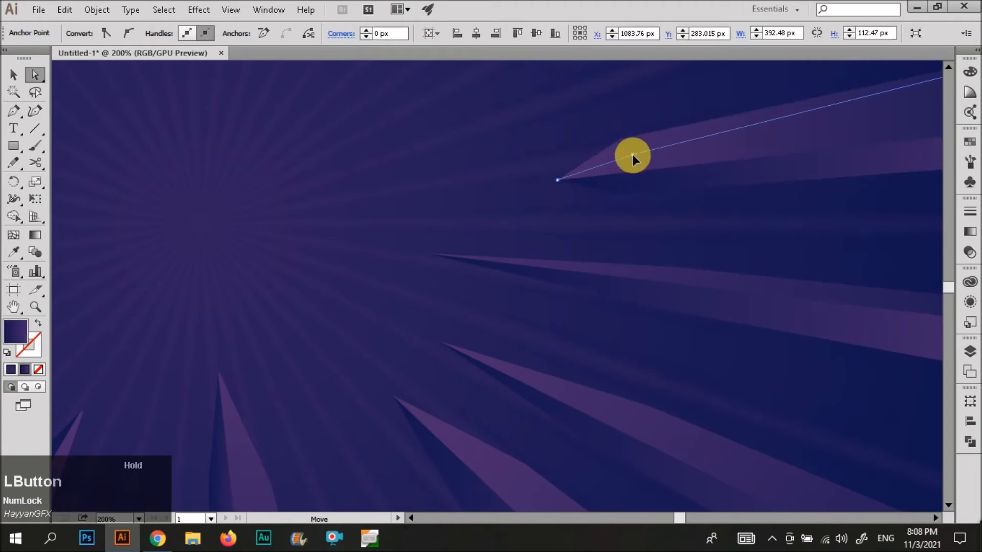
click(621, 198)
drag(619, 197, 632, 185)
Extend the shared inner tip of the large upper-right corner ray toward the burst center.
scroll(544, 310, down, 1)
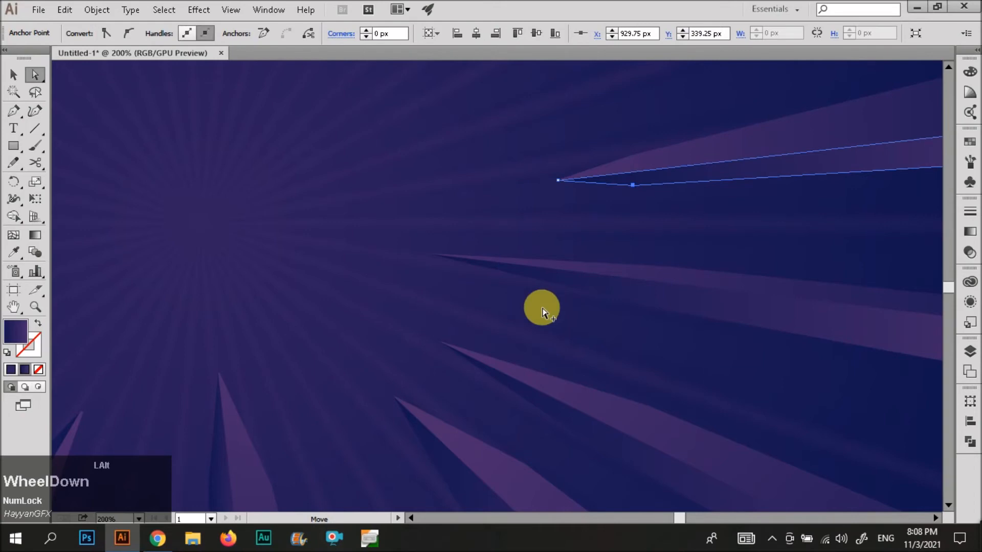
scroll(543, 309, down, 2)
scroll(550, 189, up, 1)
drag(516, 219, 425, 278)
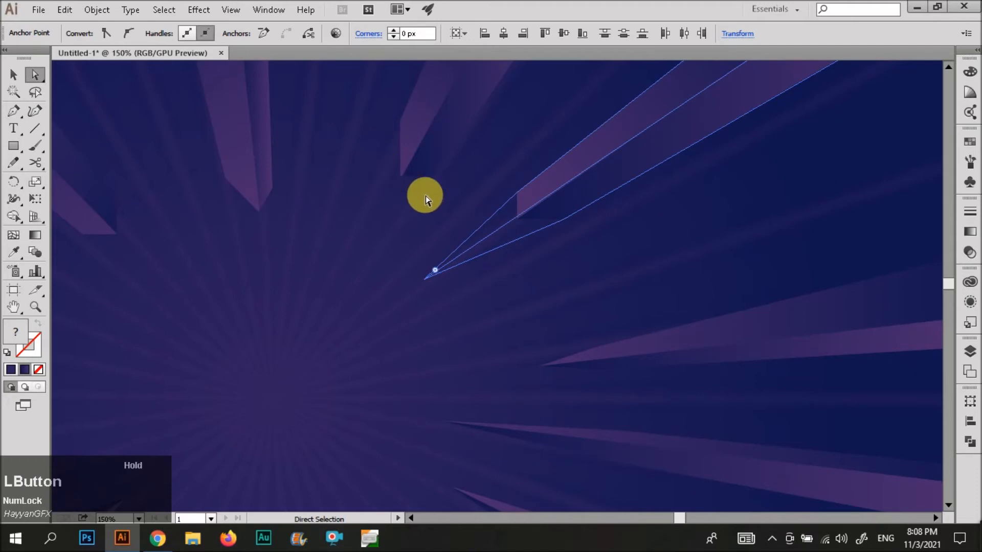
Sharpen the inner end of the short ray between the top-center and upper-right rays by moving its side corner points inward.
click(393, 176)
drag(393, 194, 363, 242)
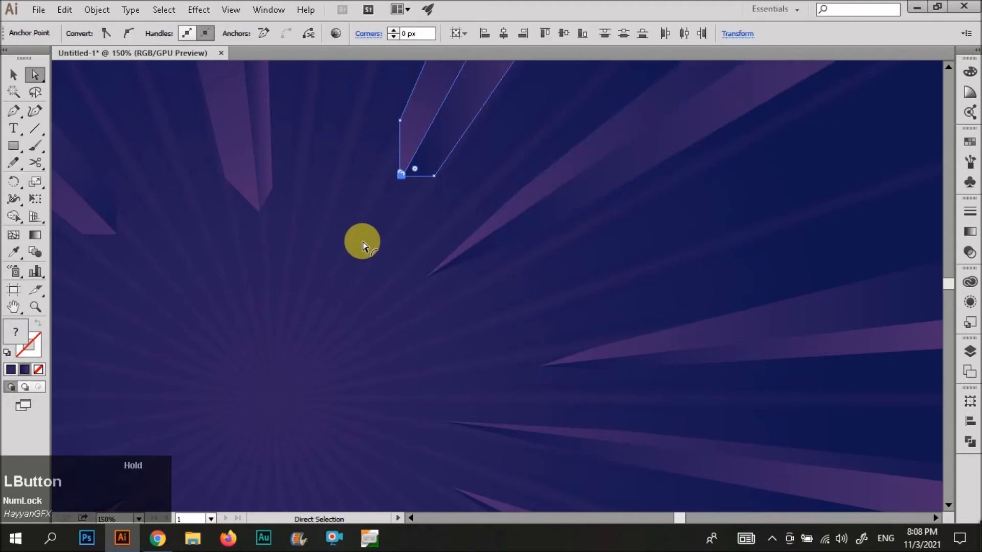
click(401, 175)
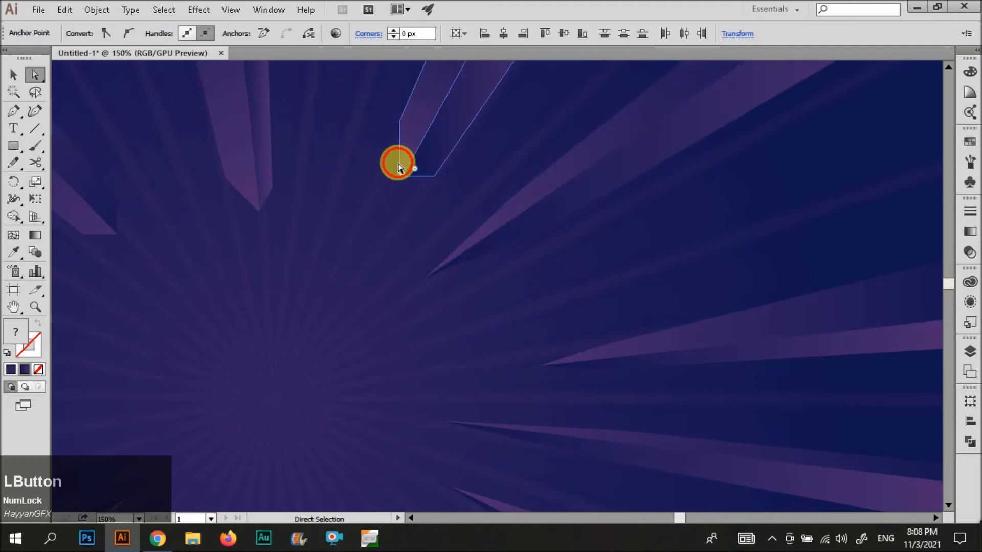
drag(437, 161, 435, 161)
click(401, 127)
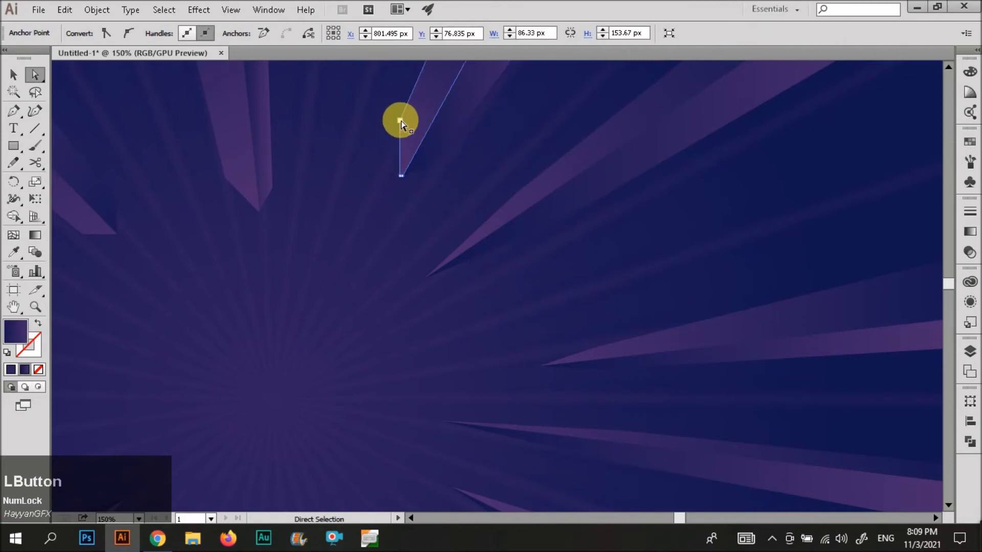
drag(411, 121, 412, 122)
key(v)
click(431, 180)
scroll(460, 253, down, 3)
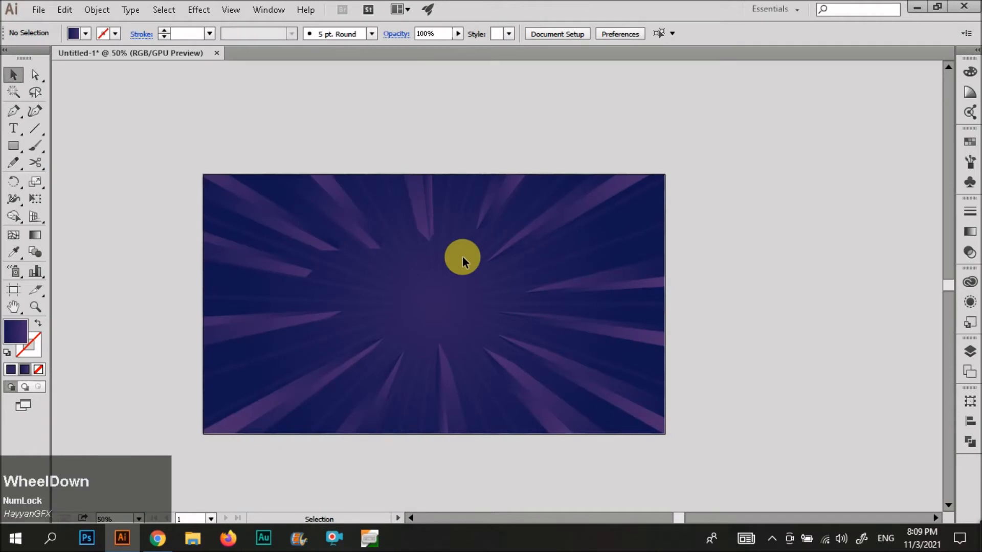
Extend the top-center ray's shared inner tip toward the burst center and pull its left corner point slightly inward.
scroll(445, 264, up, 3)
key(a)
click(420, 266)
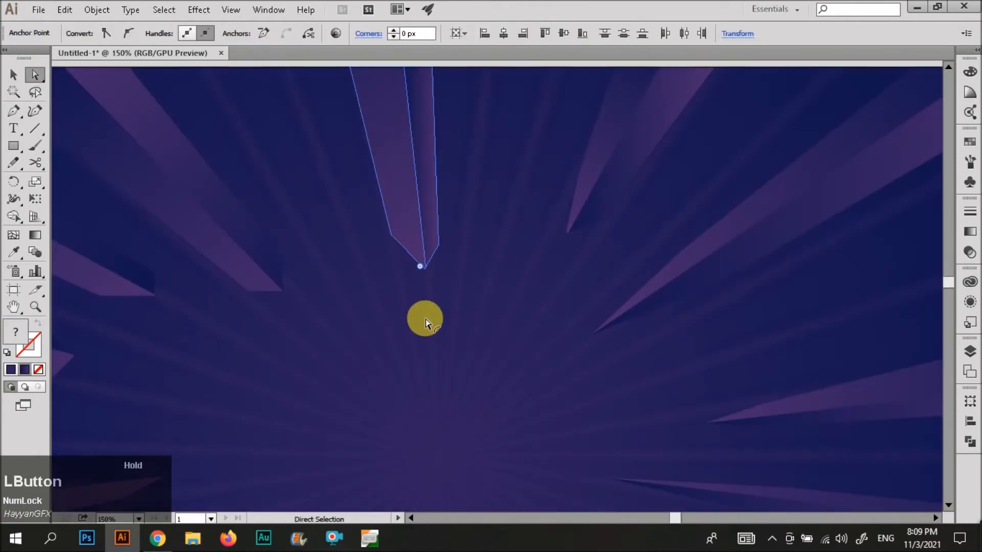
scroll(426, 321, up, 4)
drag(412, 239, 431, 449)
mouse_move(414, 238)
mouse_down()
mouse_move(441, 405)
mouse_move(410, 241)
mouse_up()
key(ctrl+z)
drag(413, 292, 431, 452)
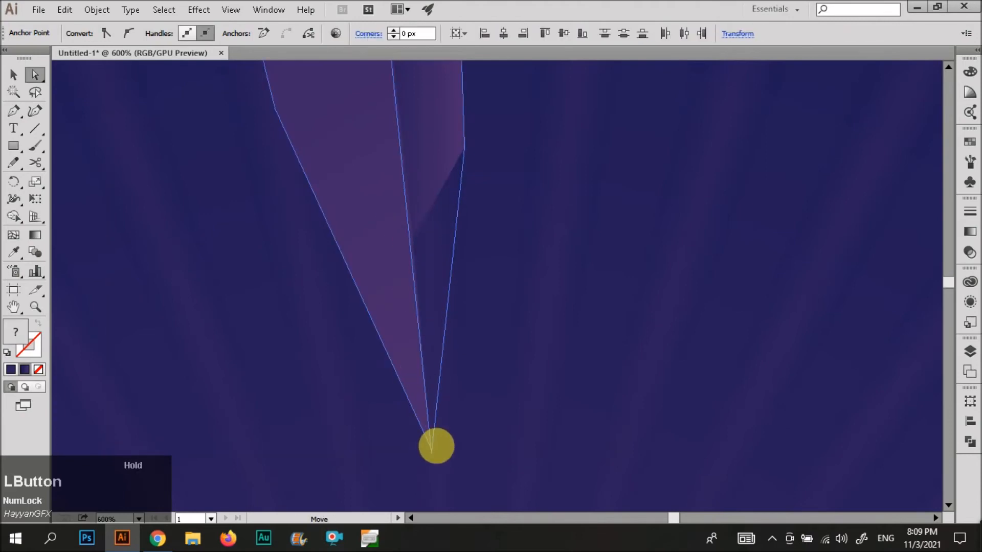
scroll(460, 312, down, 3)
key(v)
click(467, 311)
key(a)
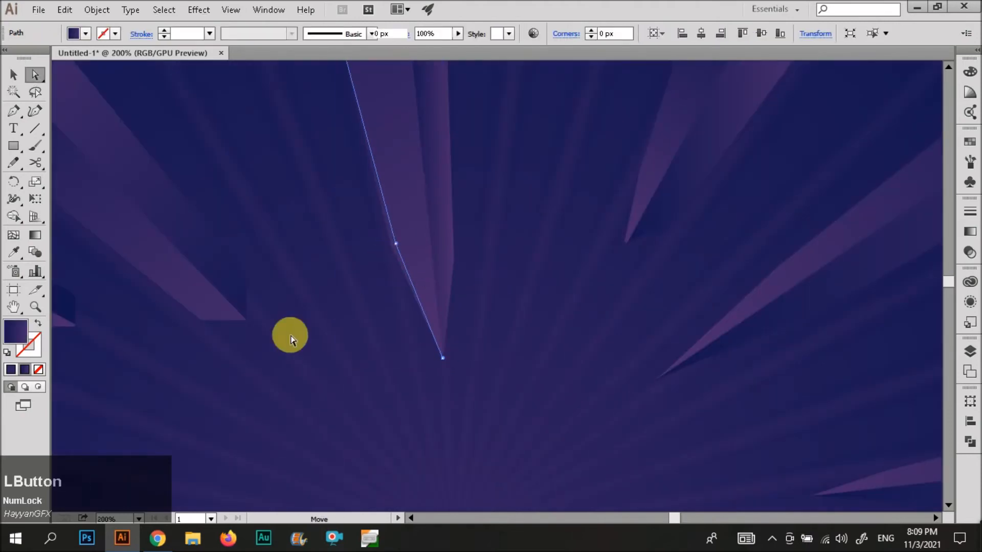
Extend the shared inner tip of the upper-left ray nearest the top center toward the burst center.
click(247, 320)
drag(246, 323, 277, 349)
drag(274, 345, 359, 437)
click(249, 323)
scroll(373, 288, down, 4)
Extend the upper-left corner ray's inner tip toward the burst center and move its upper corner point inward to taper it.
scroll(269, 302, up, 2)
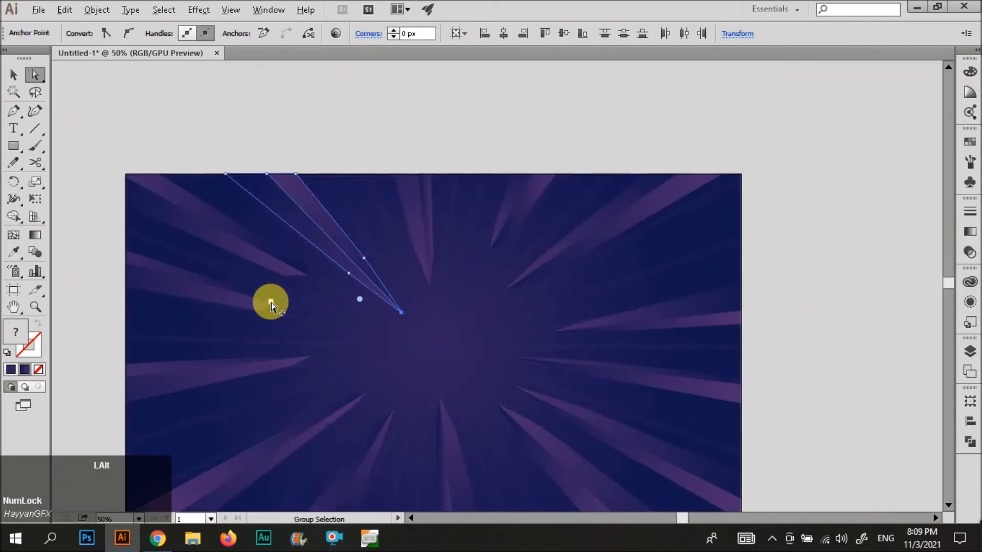
mouse_move(384, 279)
mouse_down()
mouse_move(342, 230)
mouse_move(385, 273)
mouse_up()
drag(355, 244, 434, 294)
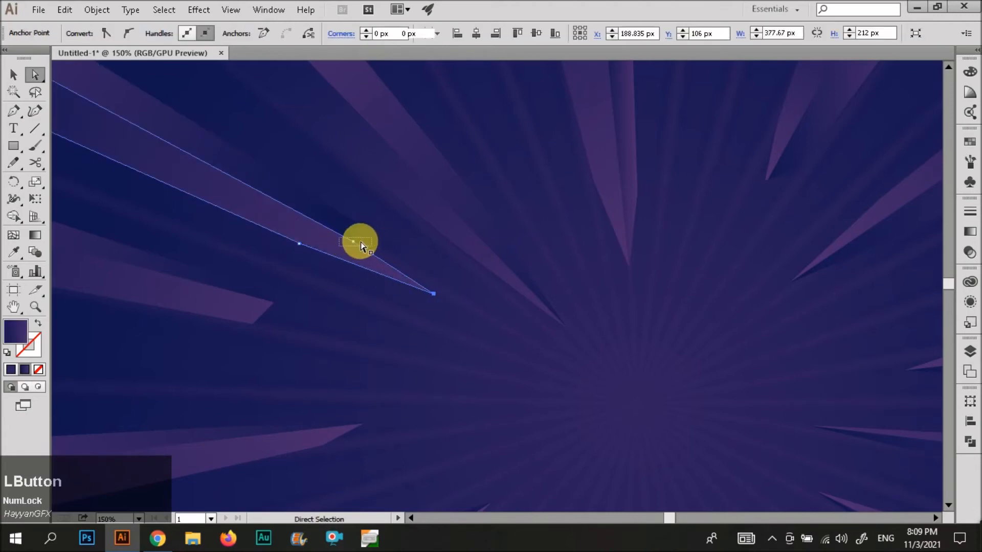
drag(361, 245, 353, 240)
drag(436, 292, 441, 293)
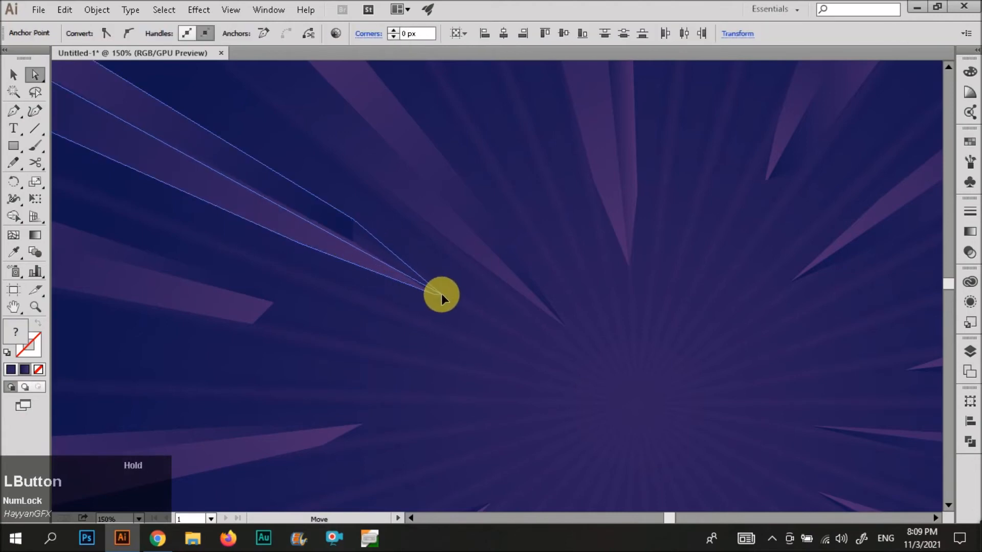
key(v)
click(354, 222)
key(a)
drag(353, 221, 336, 223)
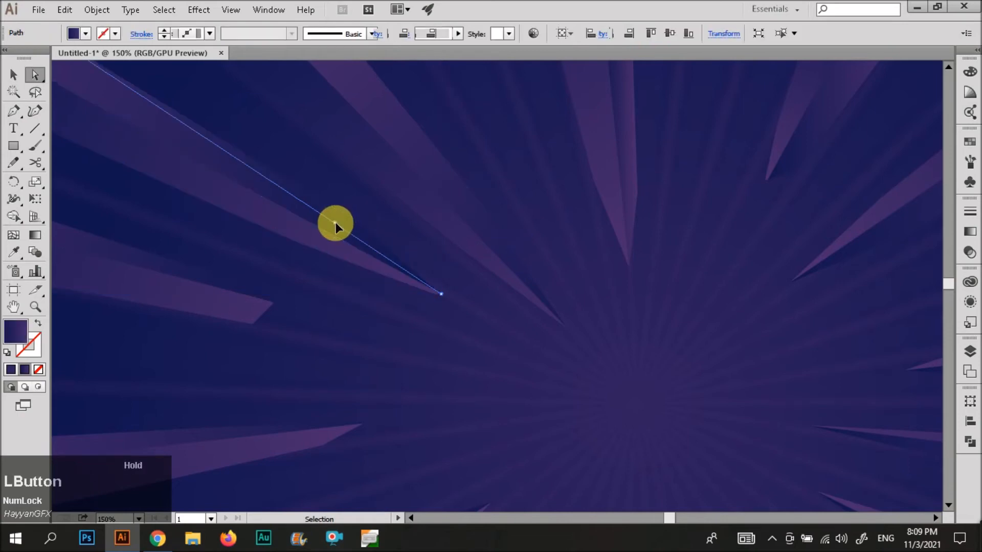
Extend the shared inner tip of the ray below the upper-left corner ray toward the burst center.
click(273, 303)
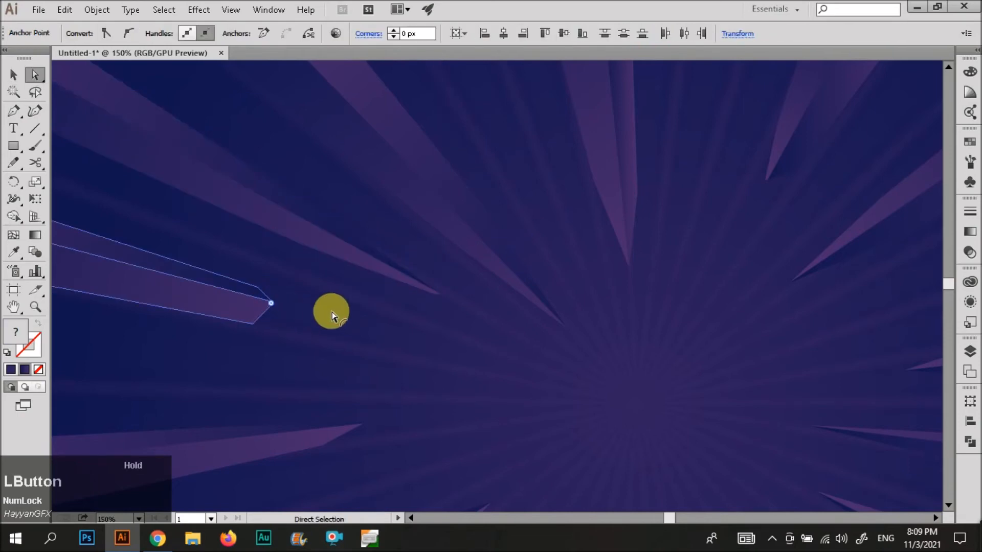
scroll(279, 311, up, 5)
drag(264, 291, 731, 417)
click(426, 261)
key(v)
scroll(371, 239, down, 3)
Extend the inner tip of the ray at the left edge's middle toward the burst center and deselect it.
key(a)
mouse_move(423, 399)
mouse_down()
mouse_move(394, 369)
mouse_move(460, 385)
mouse_move(741, 357)
mouse_move(740, 348)
mouse_up()
scroll(426, 379, up, 1)
scroll(426, 379, up, 2)
click(481, 322)
key(v)
scroll(419, 298, down, 6)
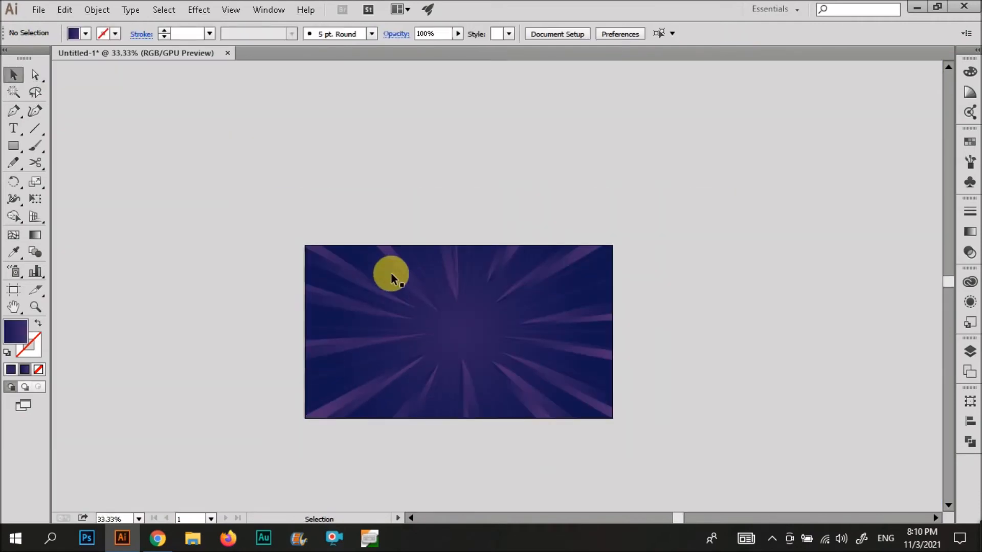
Select all the ray shapes, group them and clear the selection.
click(377, 307)
key(ctrl+a)
key(ctrl+g)
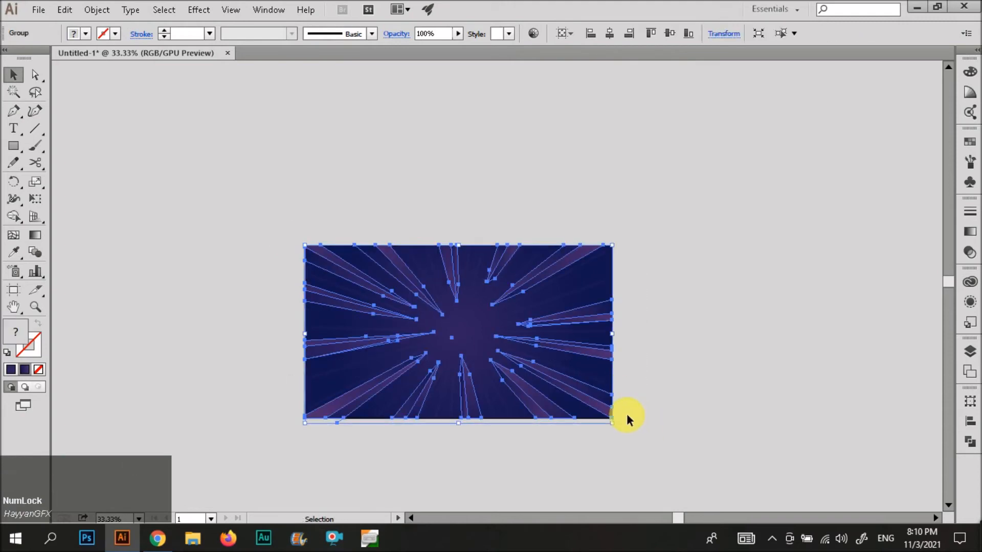
click(473, 424)
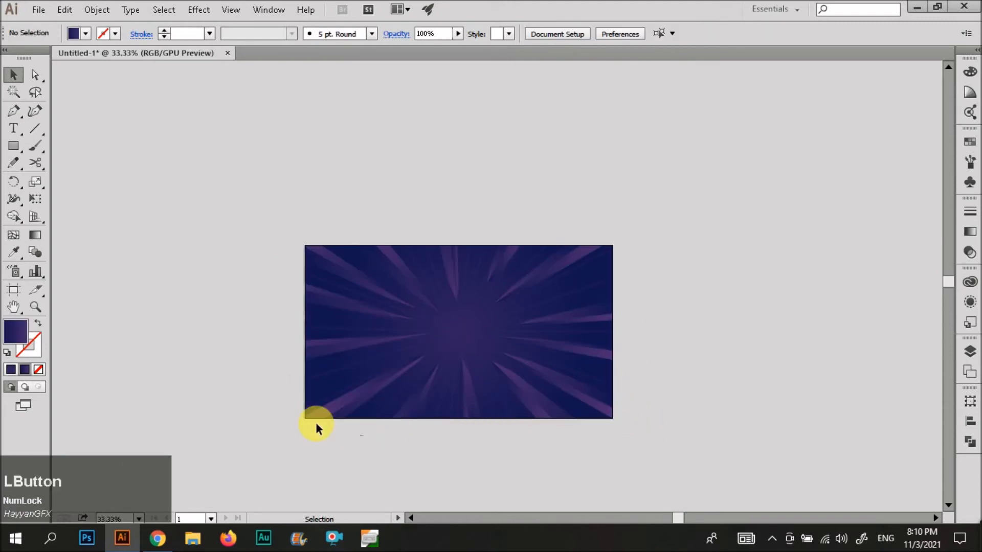
click(337, 419)
double_click(339, 428)
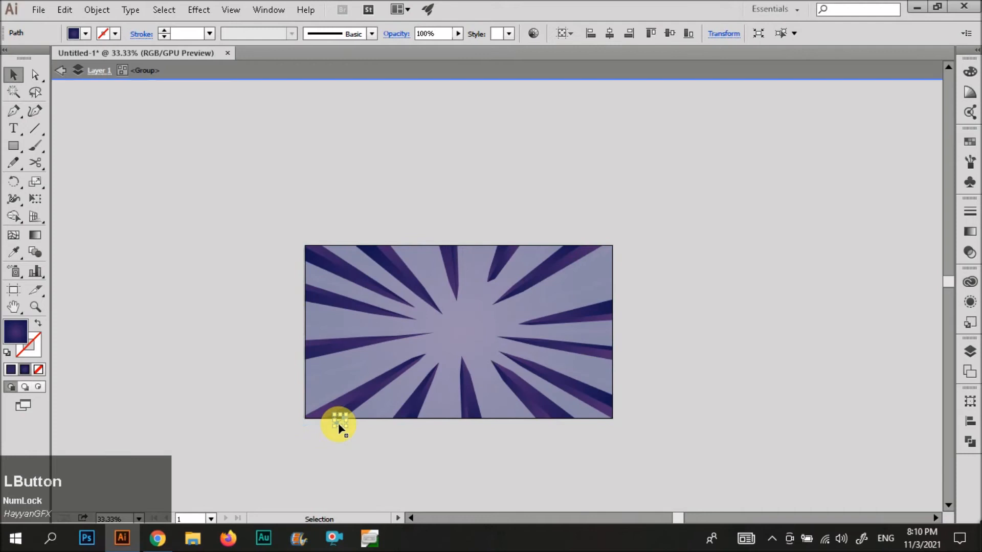
double_click(338, 428)
click(465, 380)
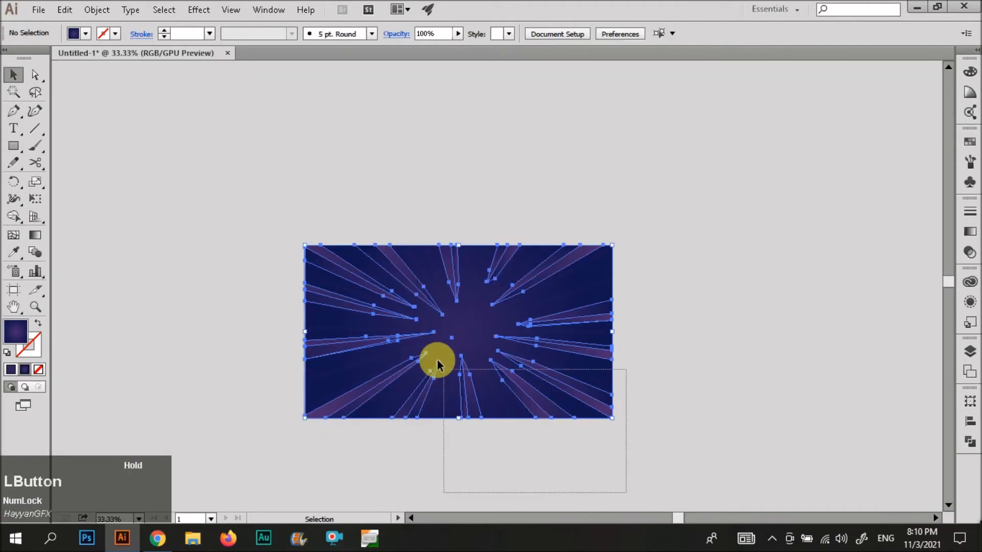
double_click(450, 344)
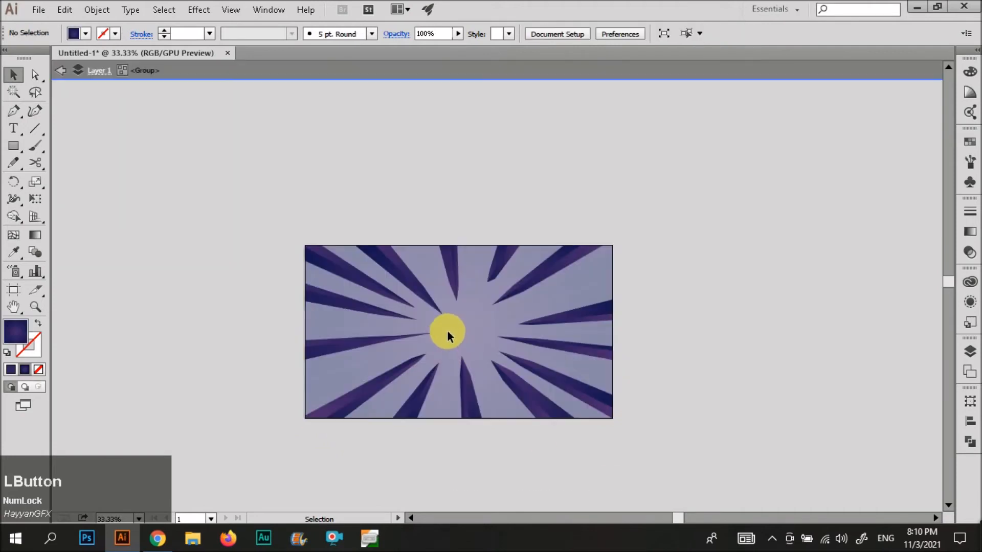
click(458, 347)
double_click(646, 310)
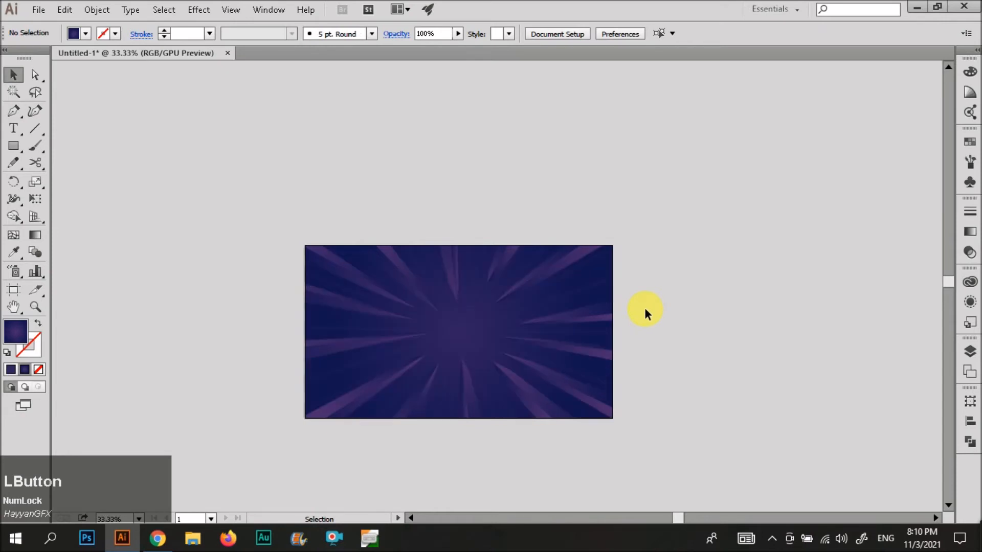
Draw six straight line segments radiating outward from the burst's open center, placed between the purple rays.
click(35, 129)
scroll(369, 342, up, 2)
drag(545, 310, 471, 182)
key(ctrl+z)
mouse_move(527, 279)
mouse_down()
mouse_move(482, 184)
mouse_move(561, 221)
mouse_move(581, 180)
mouse_up()
key(ctrl+z)
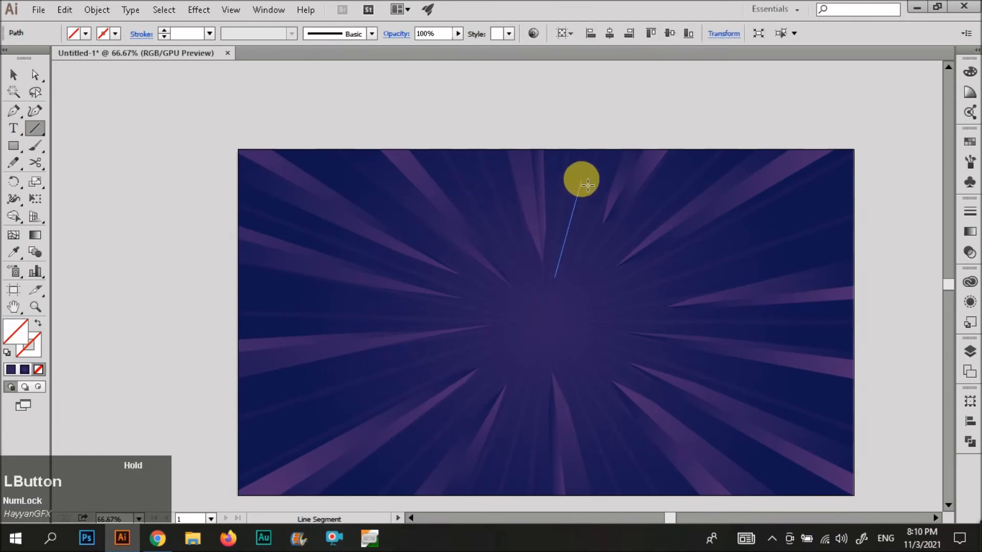
drag(631, 293, 726, 243)
drag(653, 356, 790, 405)
drag(528, 372, 511, 484)
mouse_move(479, 347)
mouse_down()
mouse_move(345, 387)
mouse_move(336, 406)
mouse_up()
Select the six radiating lines without the background and give them a 2 pt orange stroke.
key(v)
scroll(345, 315, down, 1)
drag(711, 444, 368, 218)
key(ctrl+z)
drag(797, 466, 366, 215)
shift+click(425, 239)
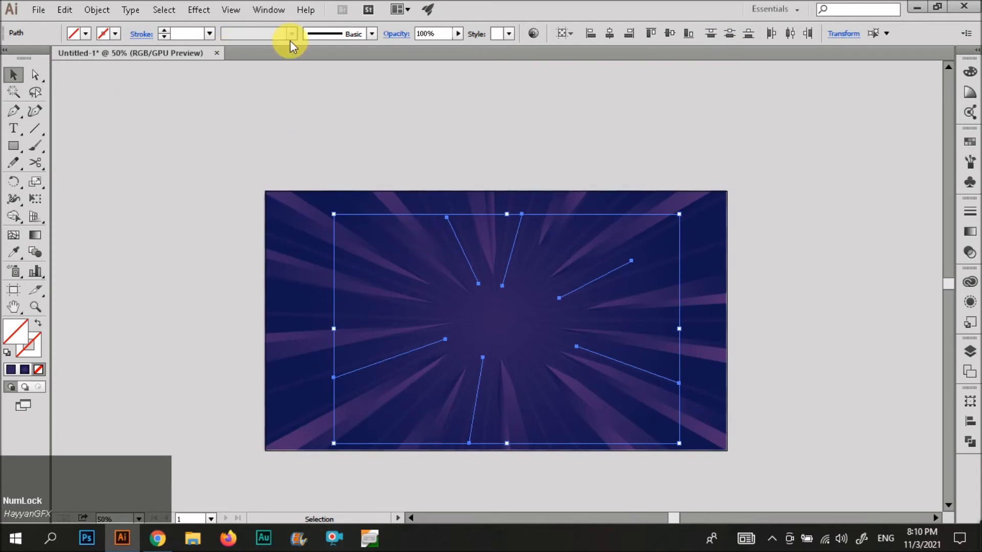
click(164, 30)
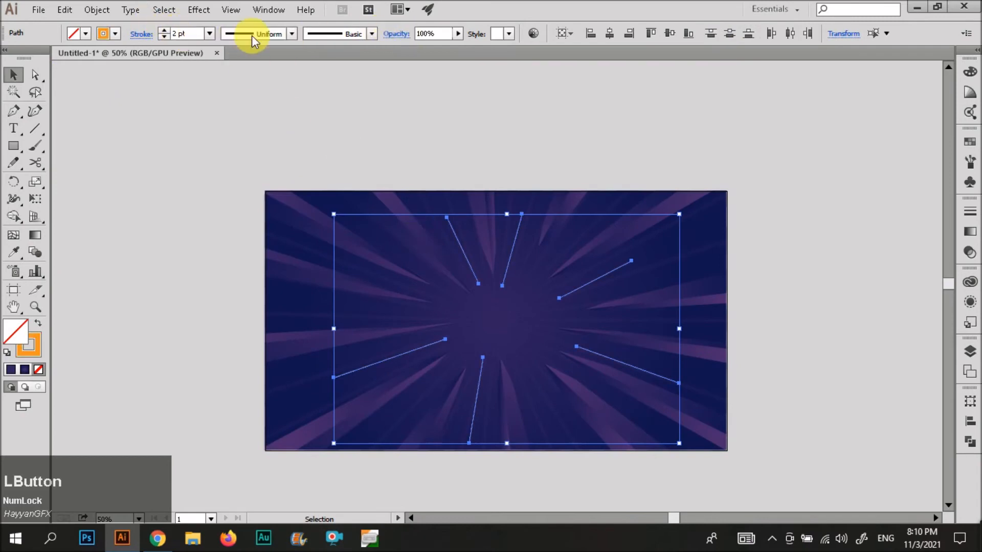
Taper the ends of the six orange lines and expand them into filled shapes.
drag(214, 127, 757, 471)
click(96, 9)
click(107, 179)
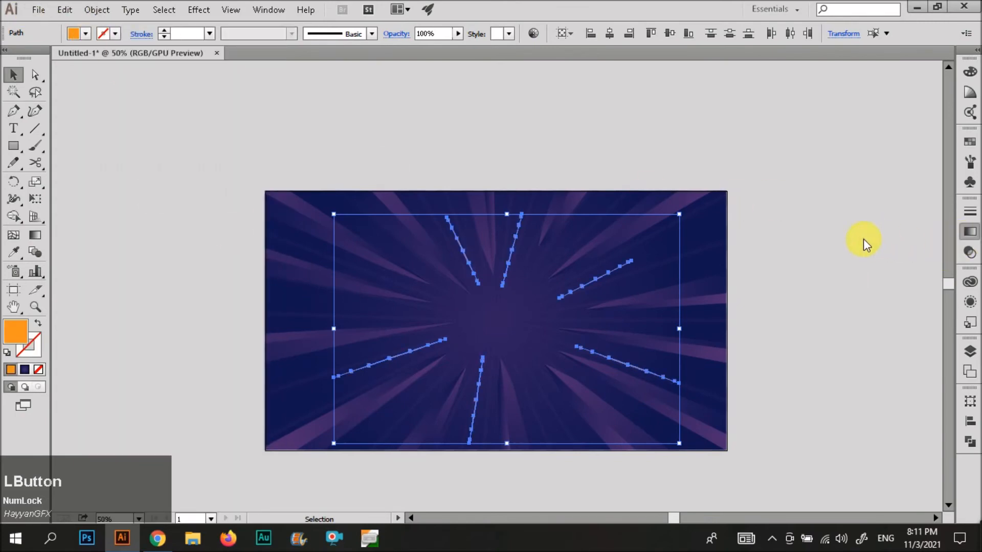
Fill the six expanded lines with an orange-to-yellow radial gradient and clear the selection.
drag(803, 247, 809, 311)
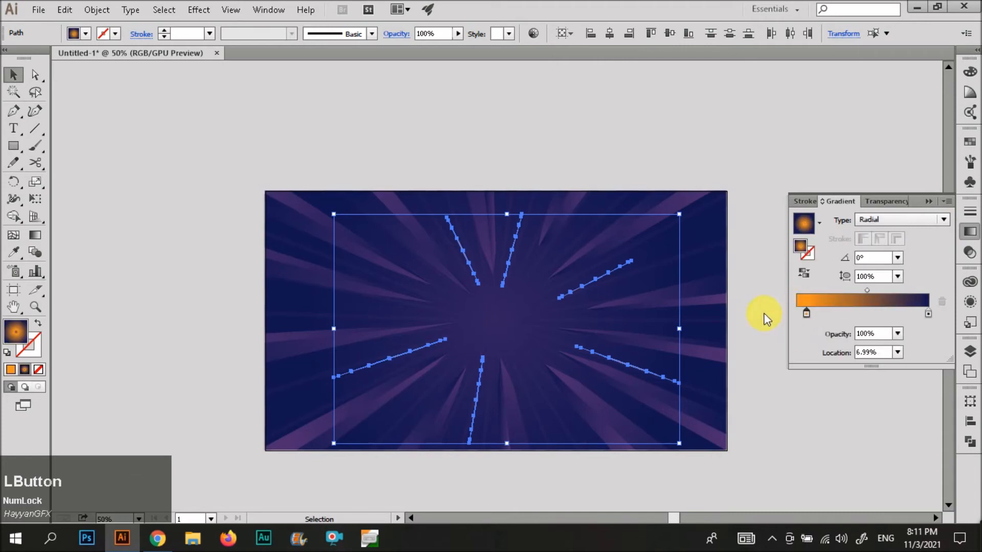
double_click(928, 313)
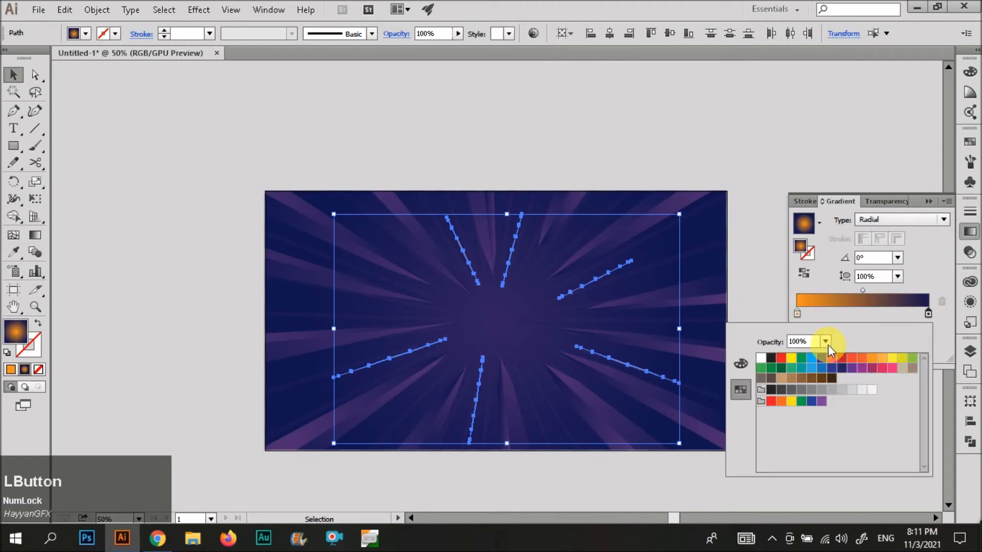
click(794, 360)
click(463, 117)
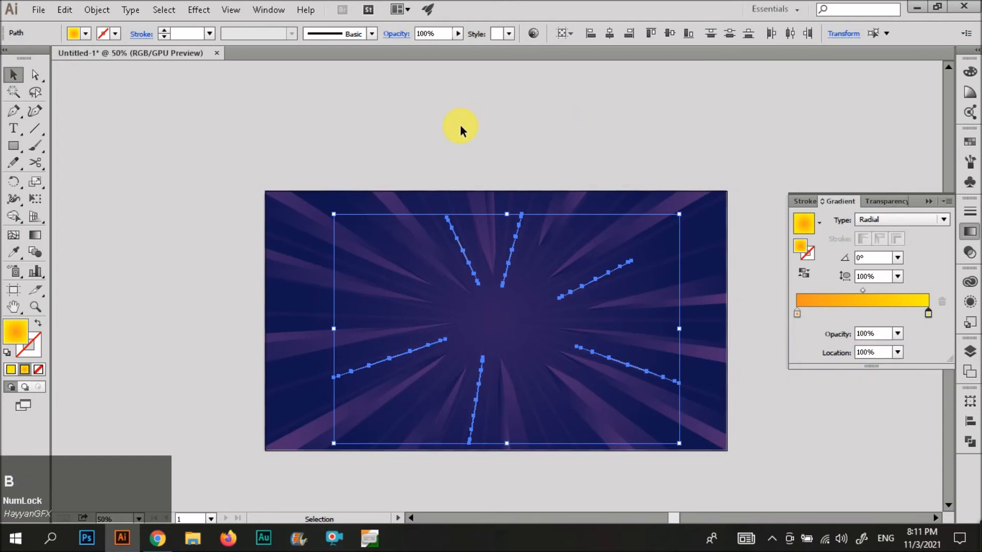
click(449, 132)
scroll(449, 132, down, 1)
scroll(411, 274, up, 2)
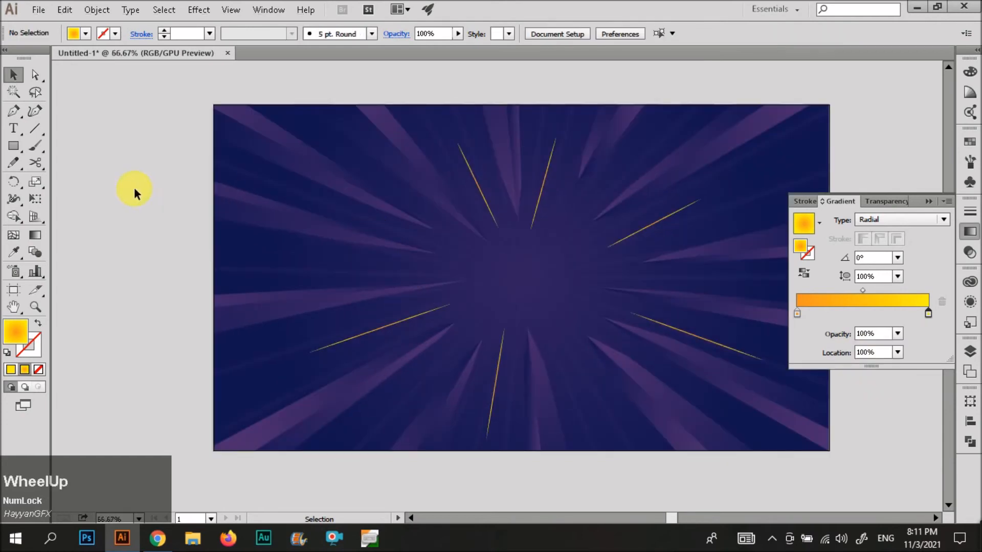
Draw a narrow pointed ray with the orange-yellow gradient from right of the center out past the artboard's upper right edge.
click(14, 127)
scroll(509, 257, down, 1)
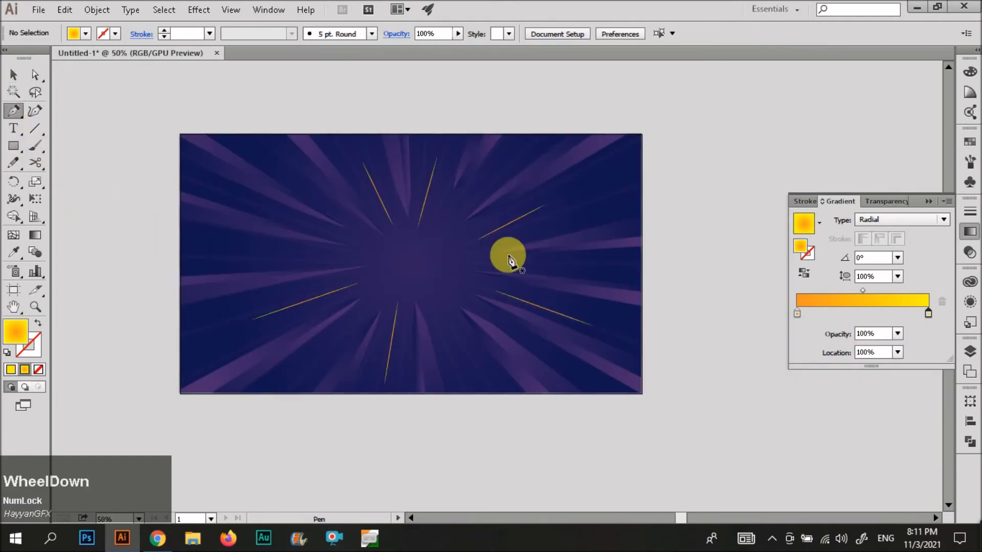
scroll(527, 232, up, 1)
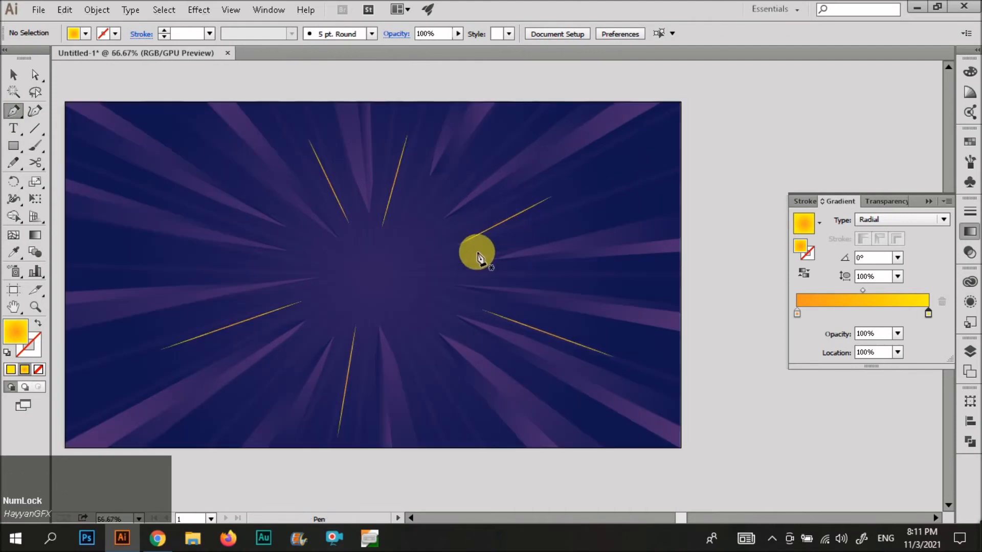
click(487, 247)
click(695, 148)
click(694, 164)
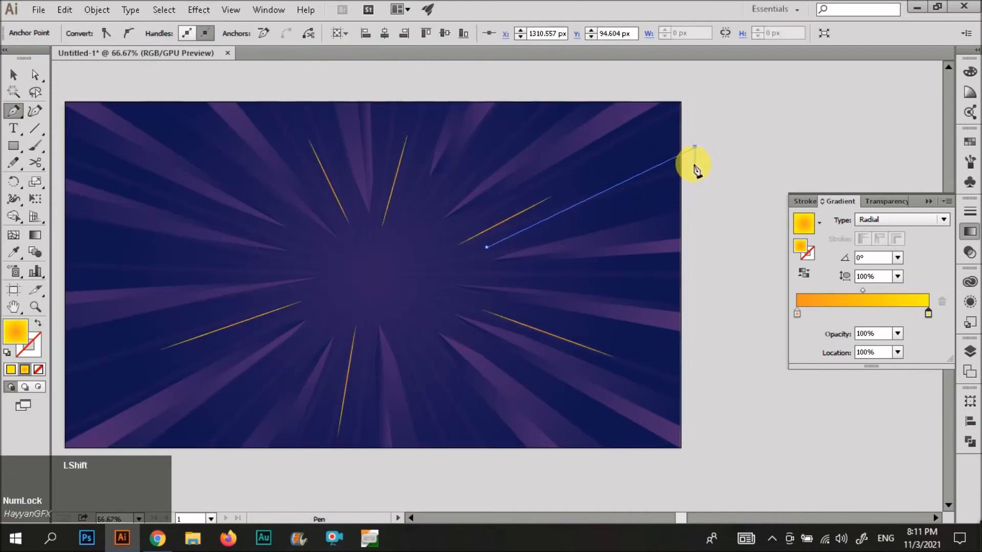
click(487, 248)
click(714, 257)
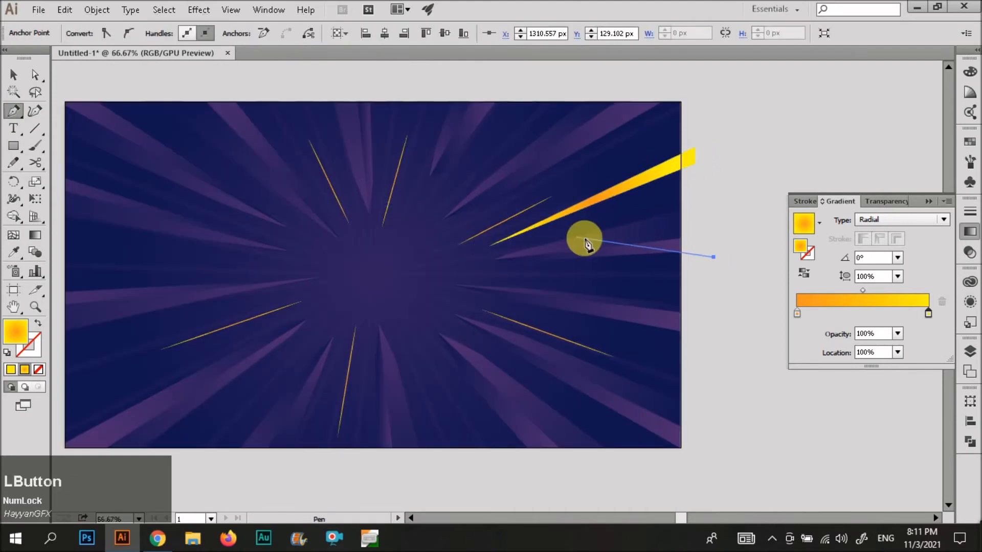
key(ctrl+z)
key(v)
click(673, 243)
click(727, 239)
Draw the lower half of the right golden ray along its underside, sharing the same inner tip.
key(p)
click(501, 245)
key(ctrl+z)
click(487, 247)
click(690, 184)
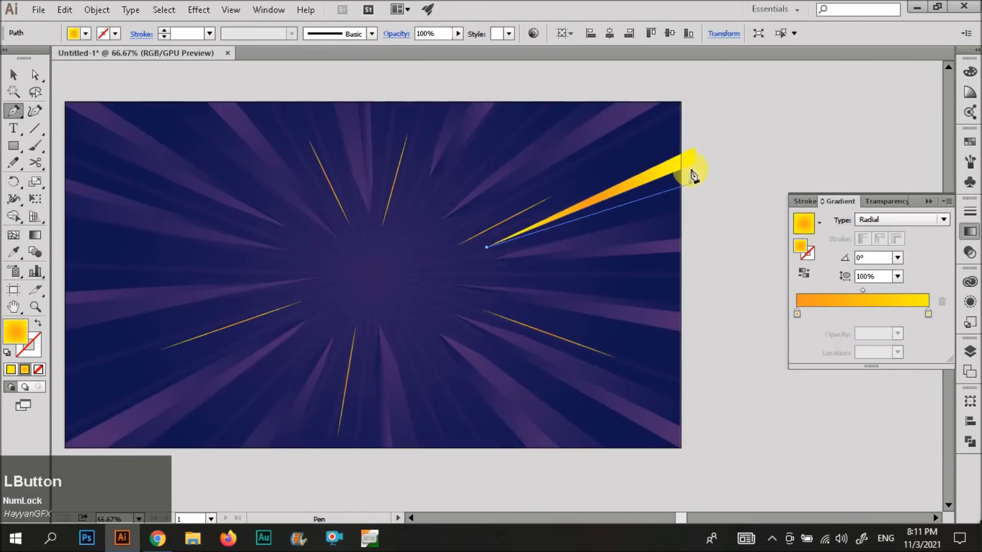
click(696, 164)
click(488, 249)
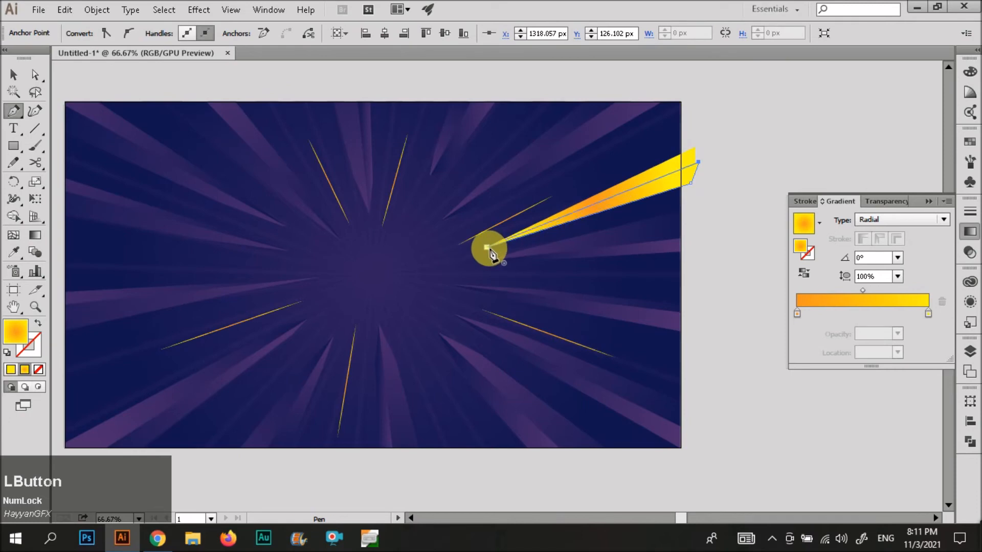
Reverse the radial gradient on the right golden ray's lower half and clear the selection.
key(v)
click(804, 273)
click(742, 216)
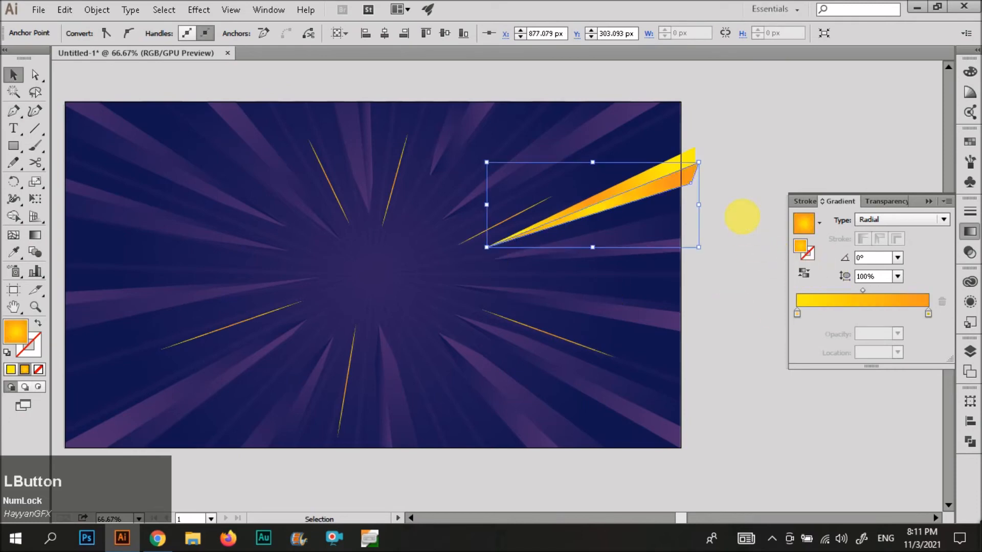
Draw a narrow golden ray from left of the center out past the artboard's left edge and deselect it.
click(13, 110)
scroll(495, 311, down, 1)
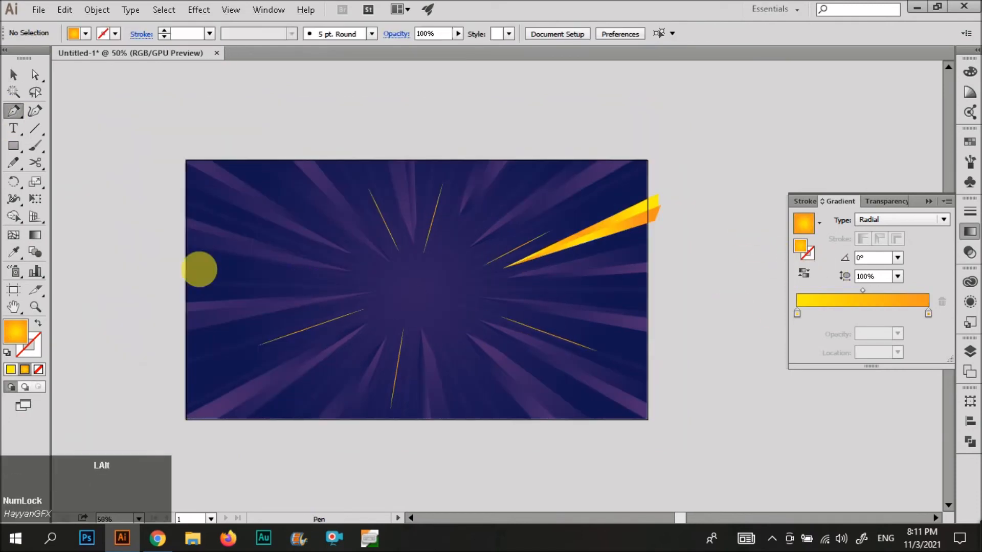
scroll(296, 284, up, 1)
click(436, 285)
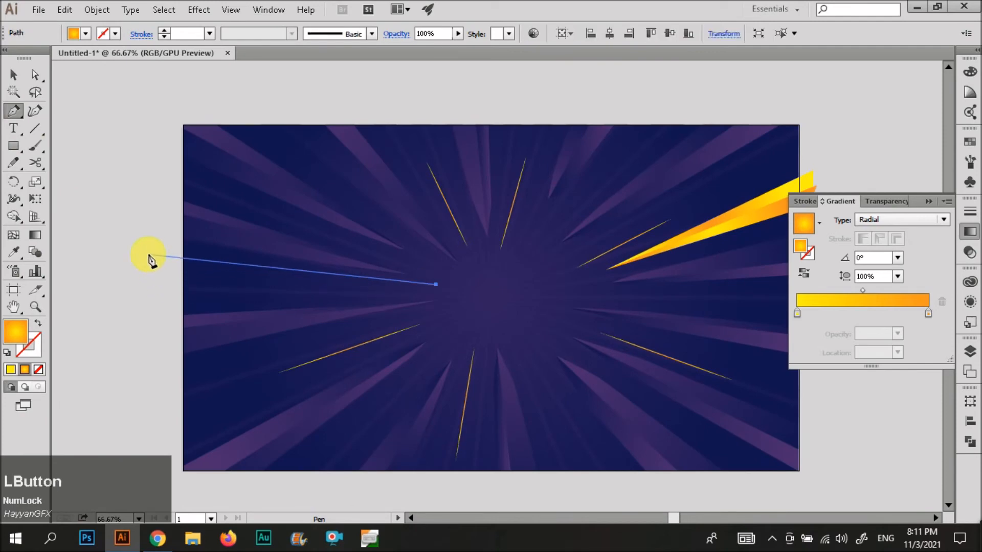
click(149, 266)
click(436, 284)
click(139, 233)
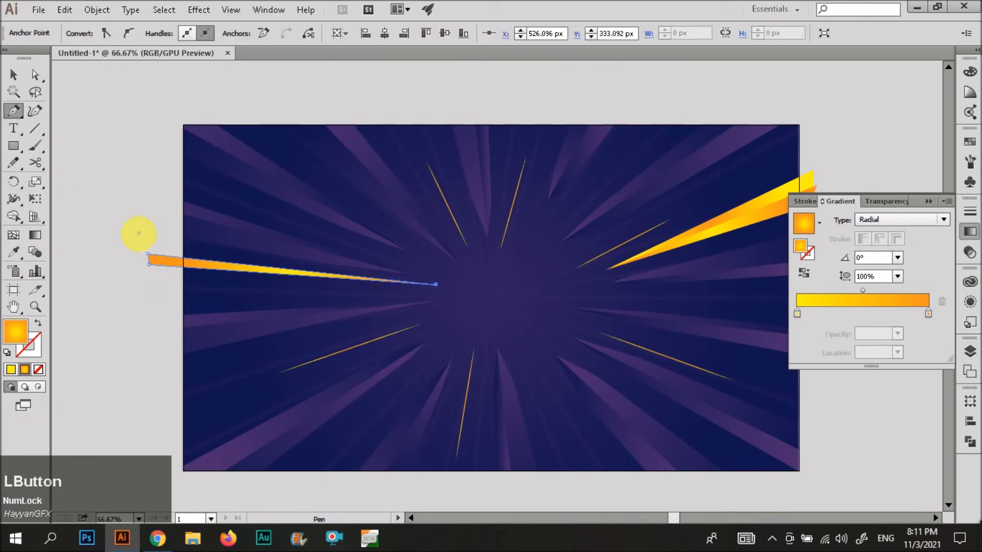
key(ctrl)
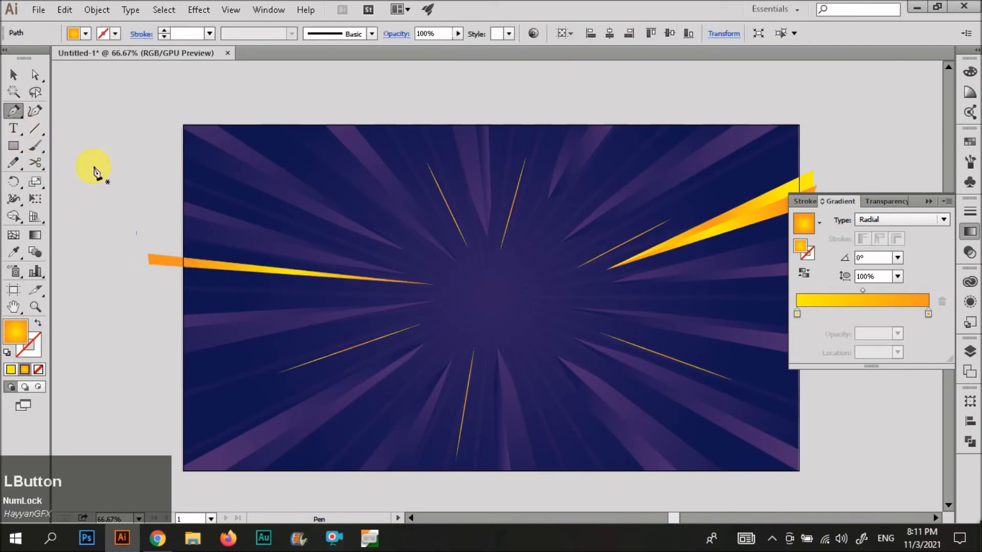
ctrl+click(107, 168)
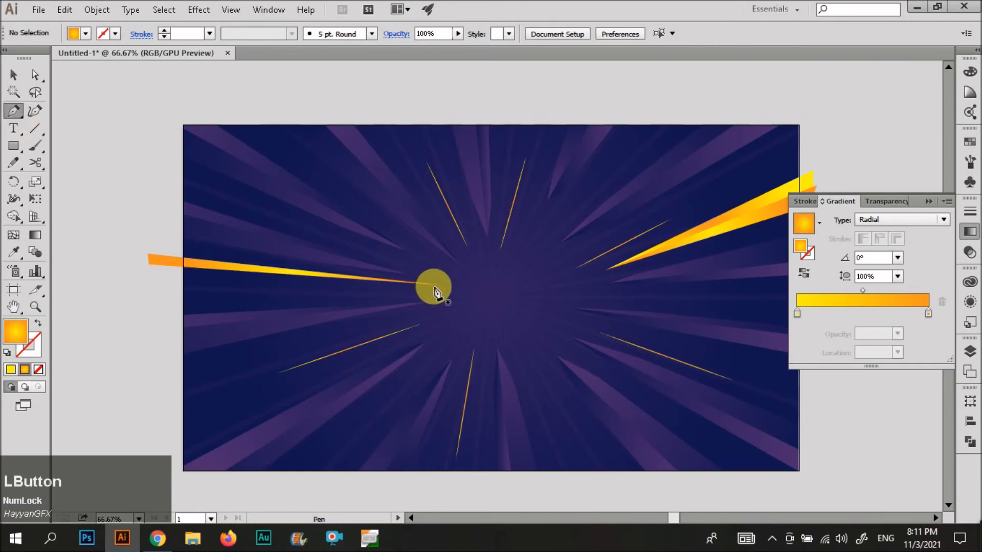
Draw the lower half of the left golden ray beneath it, sharing the same inner tip.
click(150, 273)
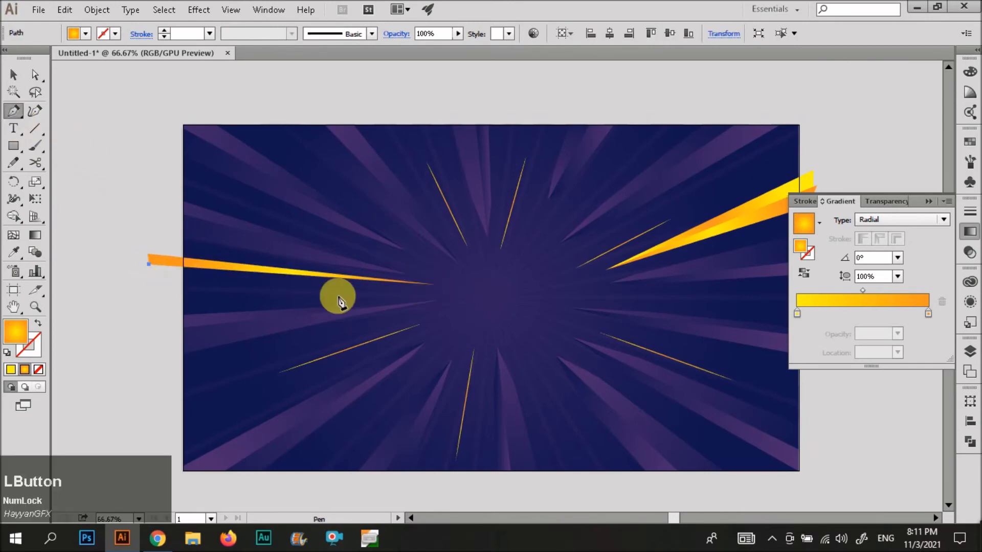
click(437, 285)
click(148, 264)
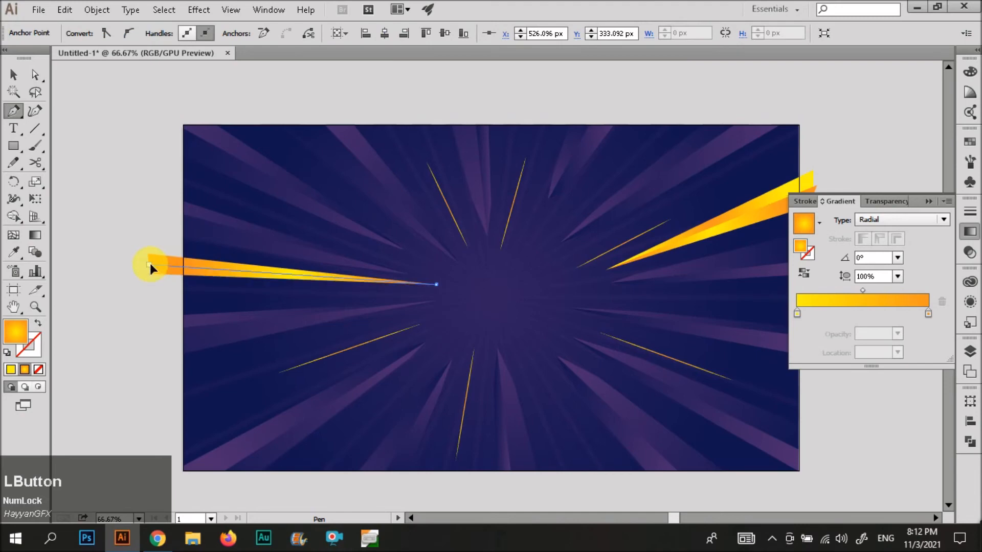
Reverse the radial gradient on the left golden ray's upper half and clear the selection.
key(v)
click(165, 259)
click(804, 273)
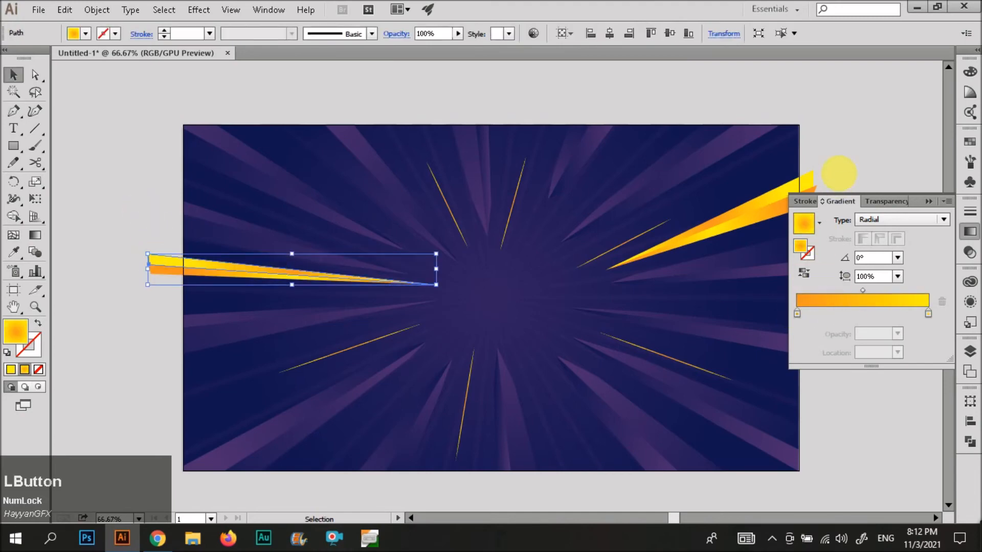
click(839, 175)
Draw a four-cornered golden shard below the center, right of the bottom purple ray, with its sharp tip toward the center.
scroll(468, 257, down, 1)
scroll(533, 335, down, 1)
scroll(532, 328, up, 4)
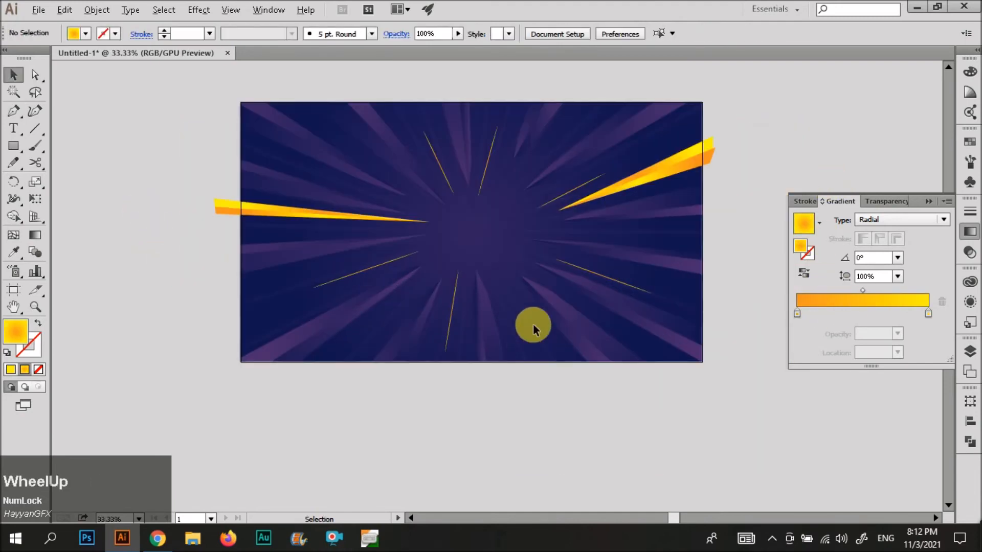
click(13, 110)
click(431, 201)
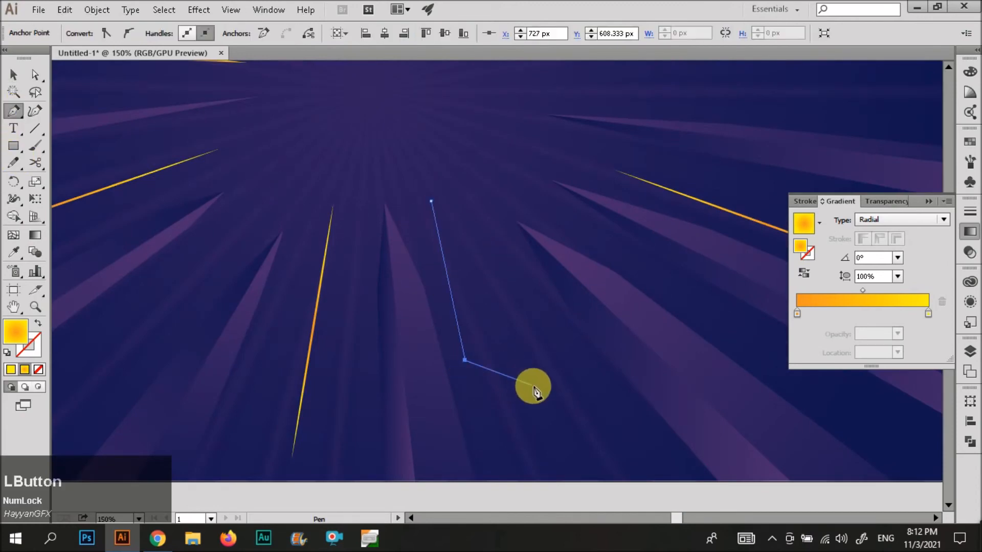
click(532, 385)
click(432, 203)
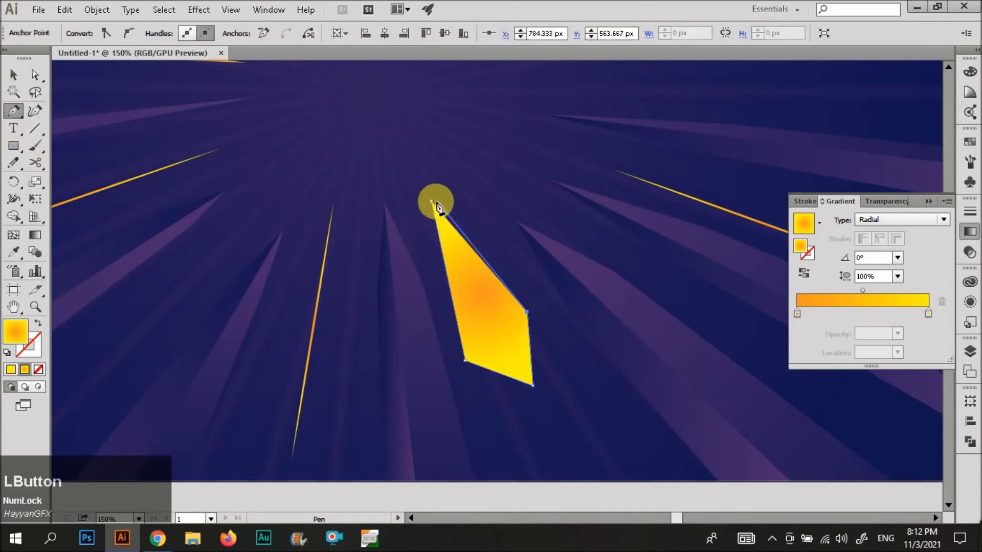
key(ctrl+z)
click(432, 202)
key(v)
click(468, 221)
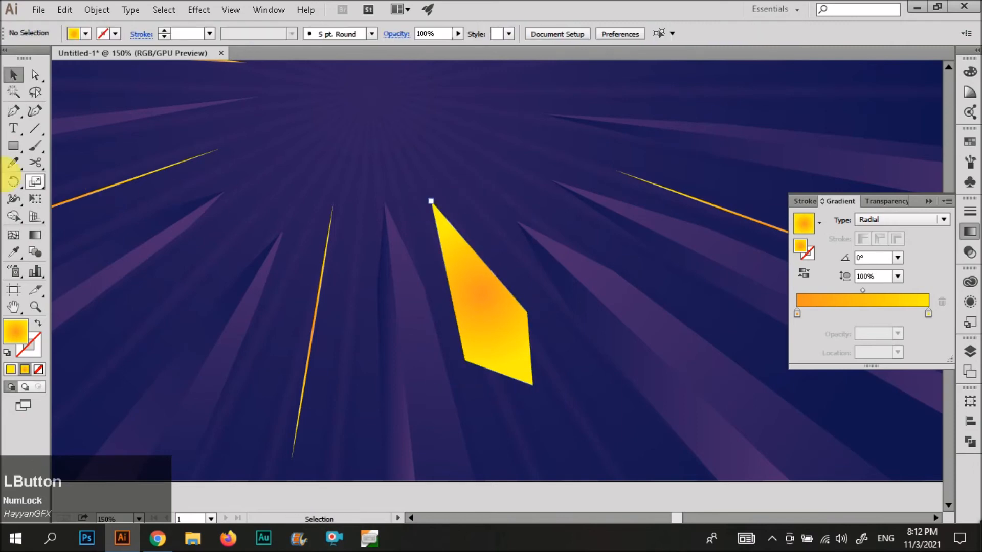
Draw a dividing line inside the golden shard from its upper tip to its lowest corner.
click(14, 112)
click(431, 202)
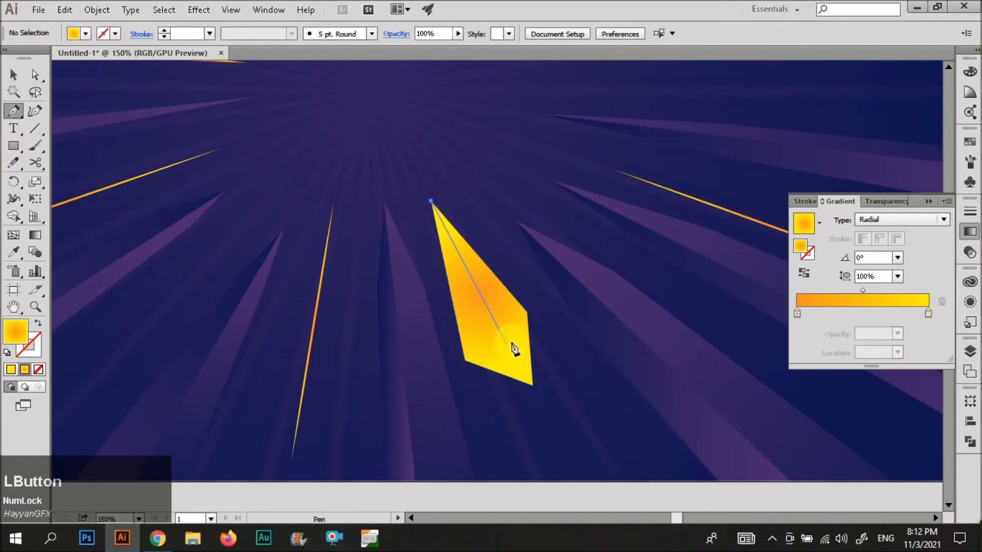
click(531, 387)
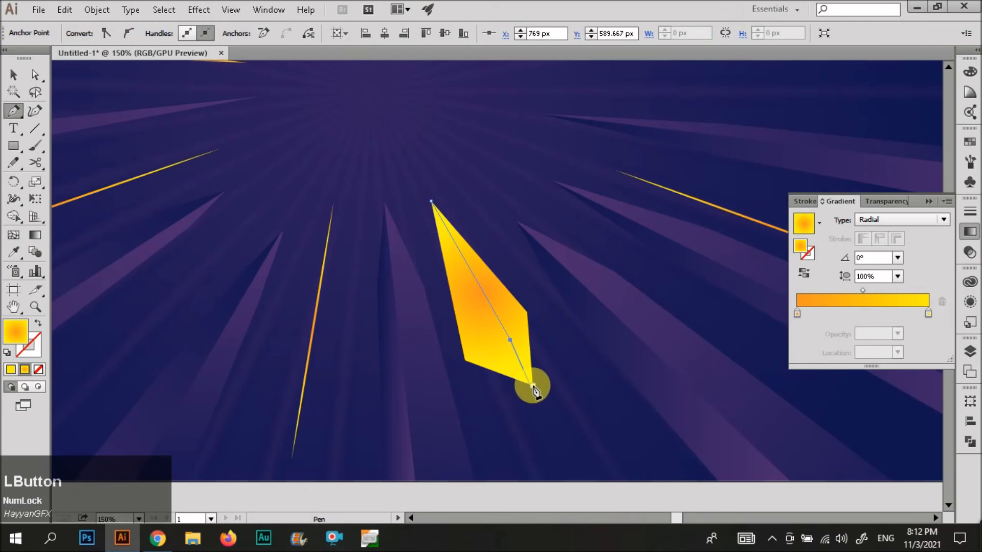
click(555, 404)
key(ctrl+z)
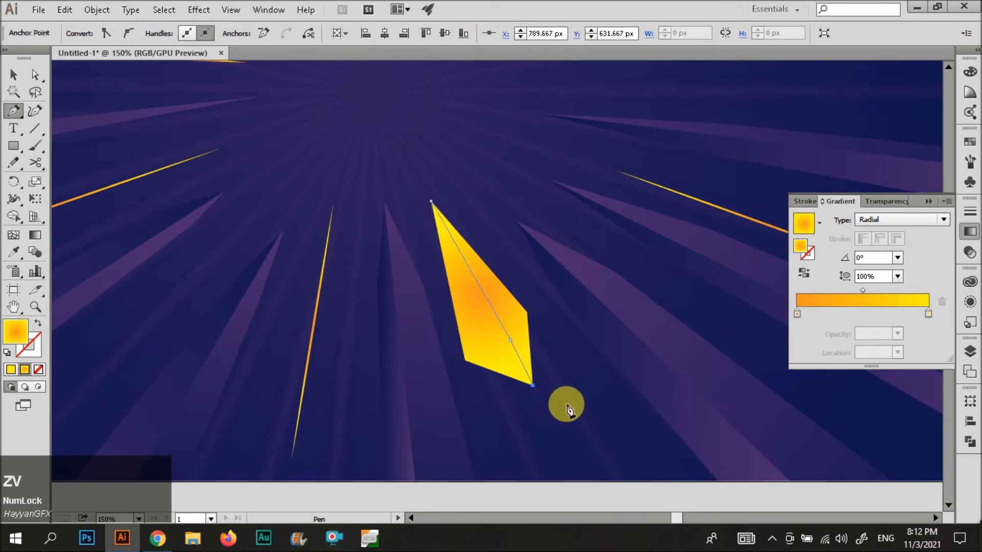
Select the shard with its dividing line and split it into two halves with the Shape Builder tool.
key(v)
click(529, 348)
key(m)
key(v)
click(503, 332)
click(529, 370)
shift+click(502, 331)
key(shift+m)
click(520, 324)
drag(520, 324, 505, 342)
Reverse the radial gradient on the right half of the golden shard below the center and clear the selection.
key(v)
click(517, 333)
click(783, 295)
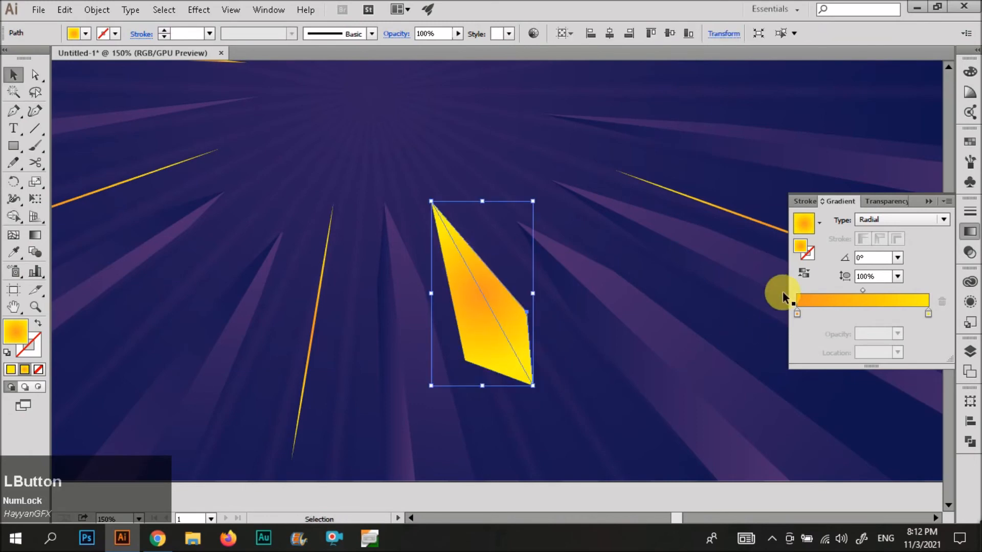
key(v)
click(566, 363)
scroll(522, 344, down, 5)
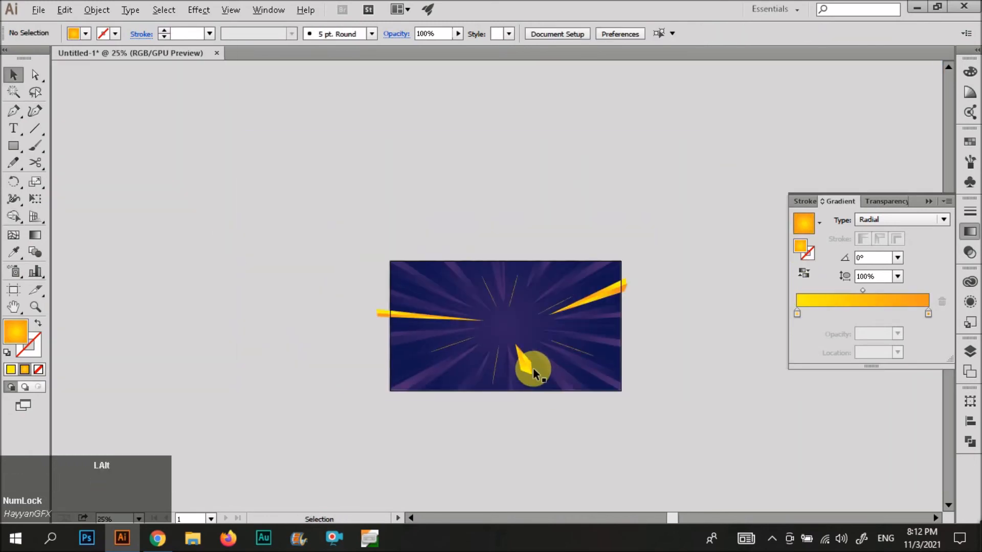
Adjust the position and rotation of the golden shard below the center so its sharp tip points at the center.
scroll(533, 368, up, 4)
click(538, 339)
drag(538, 327, 527, 362)
click(537, 373)
scroll(507, 344, down, 2)
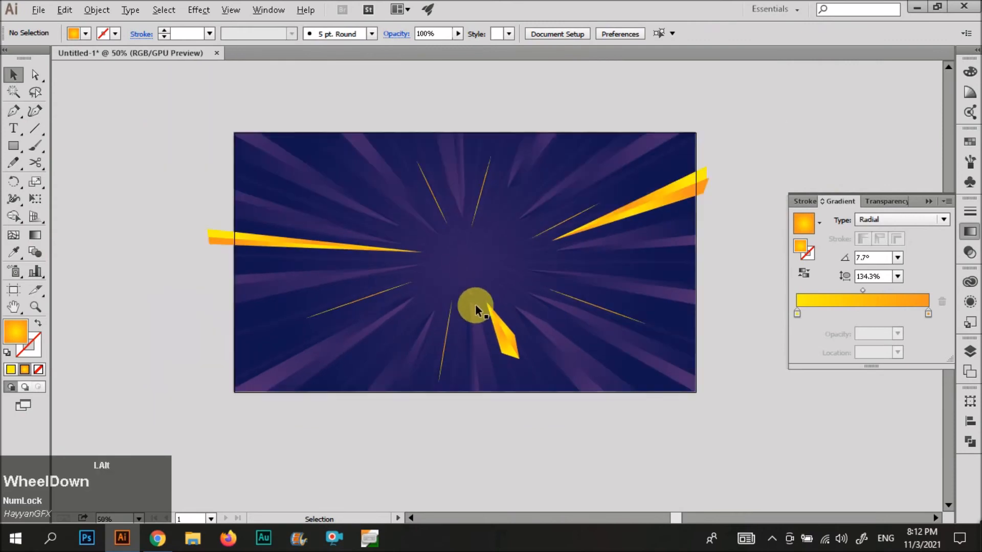
Copy the golden shard to the lower left of the center and rotate the copy so its tip points at the center.
scroll(501, 346, up, 1)
drag(438, 328, 398, 310)
scroll(403, 314, up, 2)
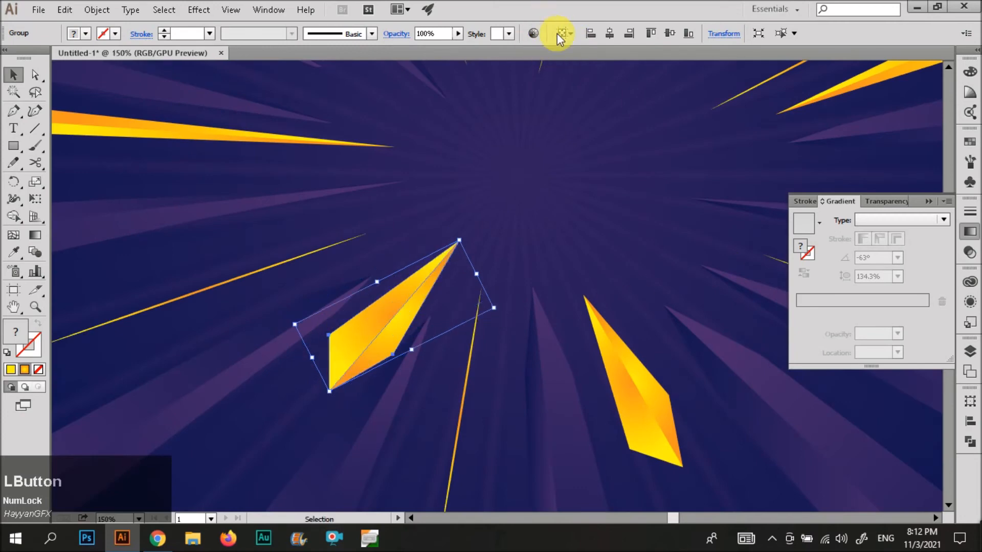
Try to recolor the copied lower-left shard with linked harmony colors at hue 177°, saturation 42% and brightness 37%.
click(744, 101)
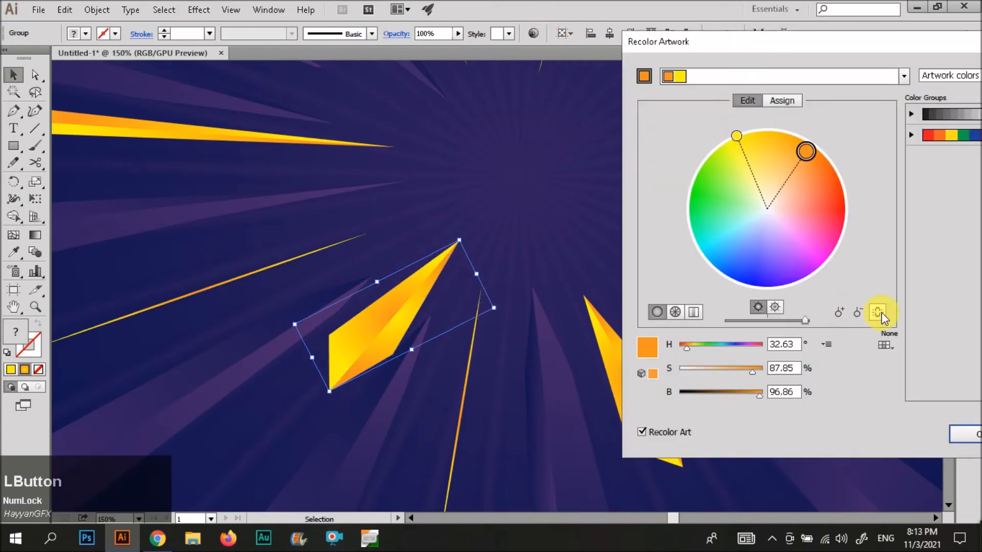
drag(737, 343, 713, 344)
mouse_move(750, 390)
mouse_down()
mouse_move(724, 377)
mouse_move(721, 346)
mouse_up()
drag(729, 394, 716, 371)
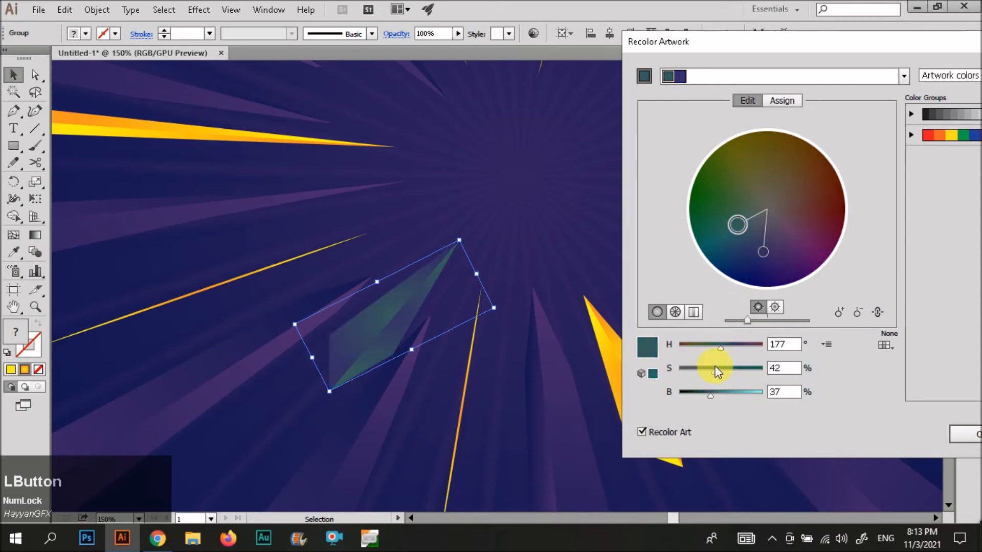
key(Return)
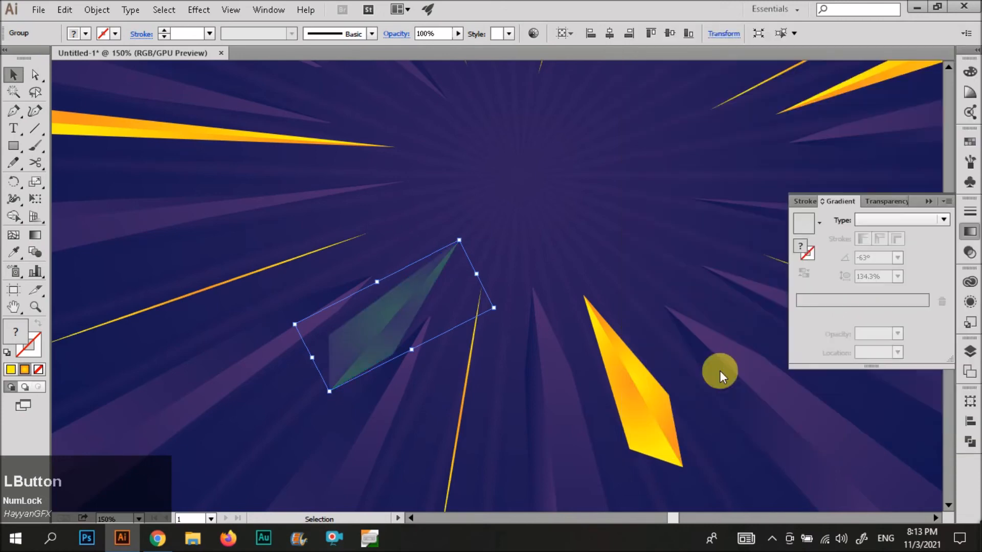
Fill both halves of the lower-left shard with the rays' linear purple and dark blue gradient, reversing it on one half.
double_click(422, 291)
click(422, 297)
double_click(237, 344)
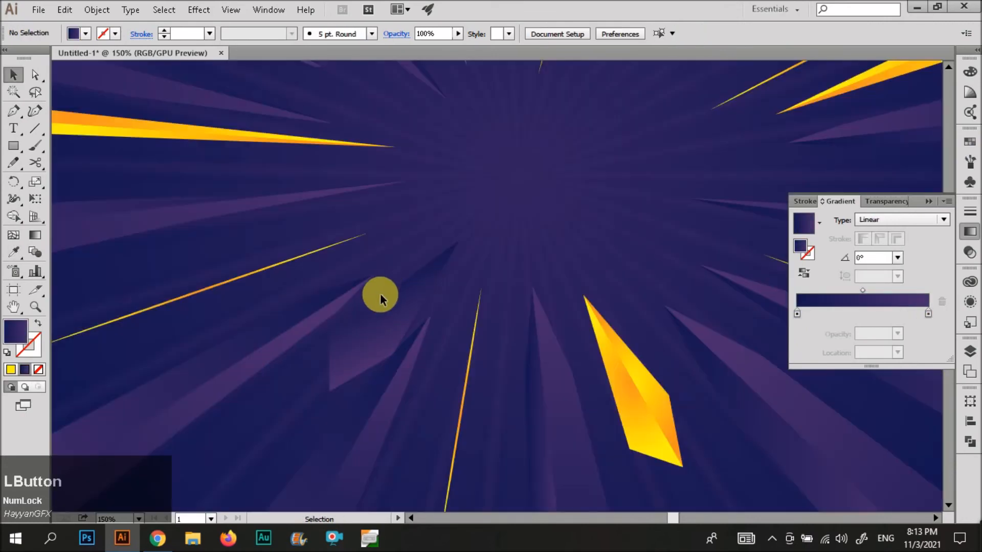
click(382, 293)
double_click(369, 309)
click(508, 220)
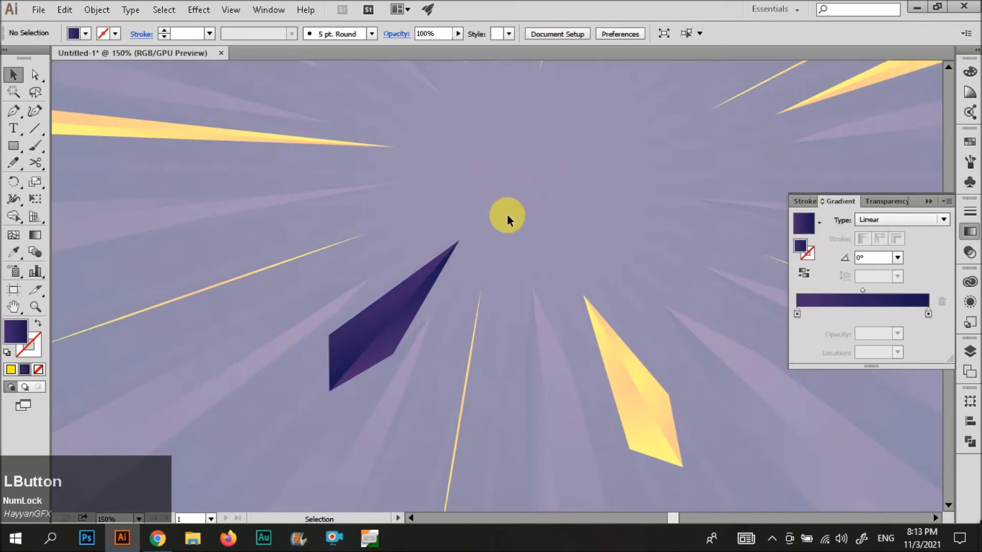
Shift the purple shard at the lower left of the center slightly and clear the selection.
scroll(410, 325, down, 2)
scroll(412, 326, up, 2)
drag(412, 326, 398, 324)
scroll(409, 287, down, 2)
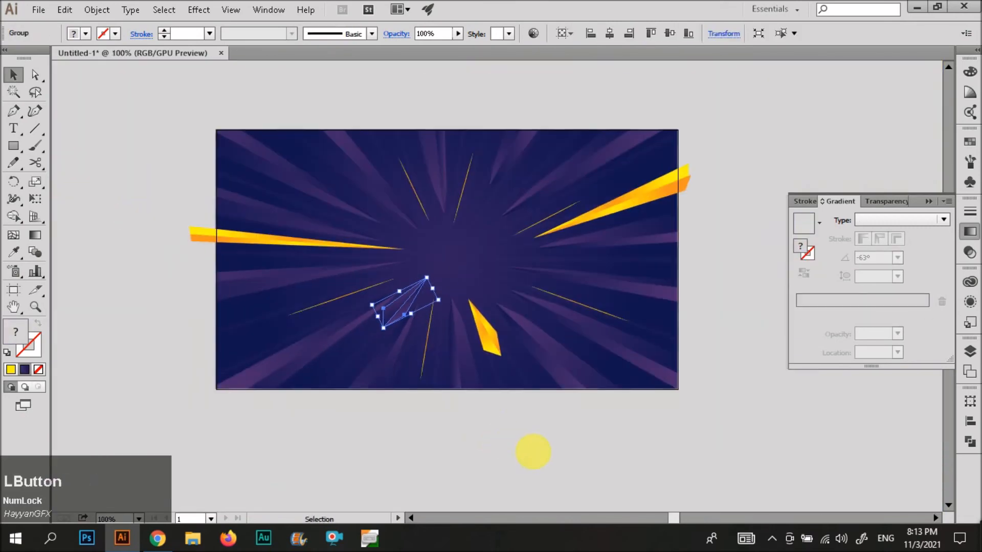
click(533, 452)
scroll(464, 401, down, 1)
scroll(450, 327, down, 1)
scroll(432, 345, up, 2)
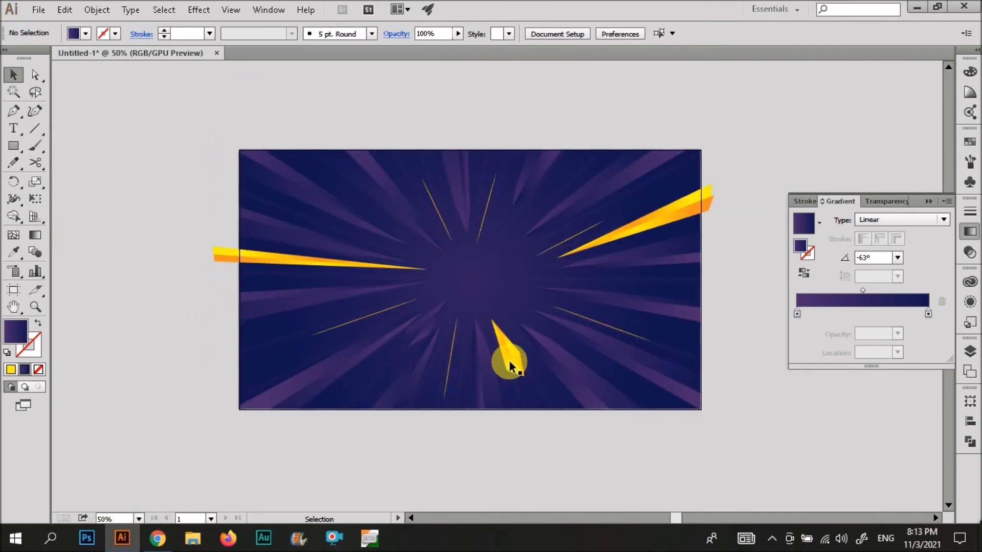
Place a smaller copy of the golden shard to the upper right of the center, rotated with its tip toward the center.
drag(509, 360, 495, 303)
drag(528, 248, 537, 263)
drag(467, 259, 508, 252)
scroll(530, 198, up, 3)
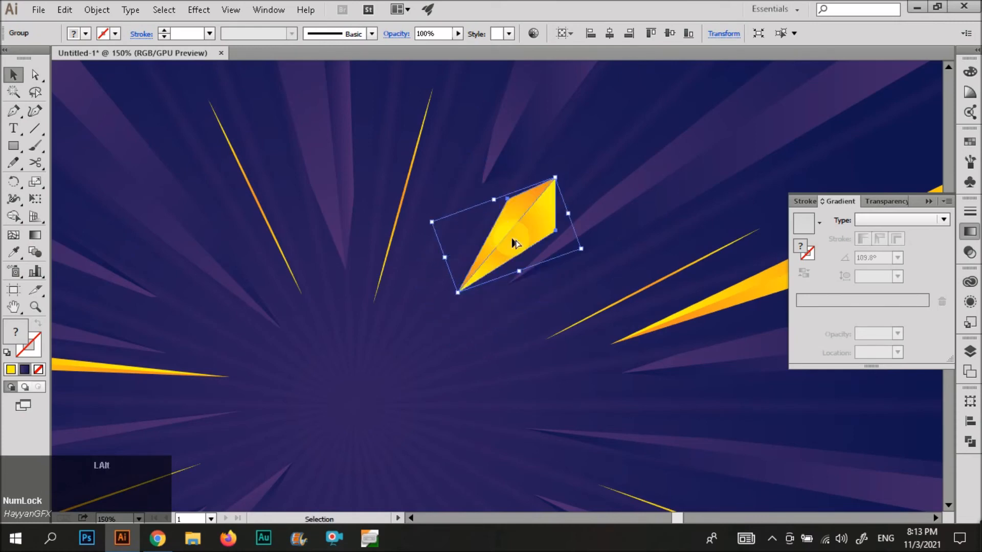
scroll(487, 135, down, 3)
click(495, 202)
scroll(532, 215, down, 2)
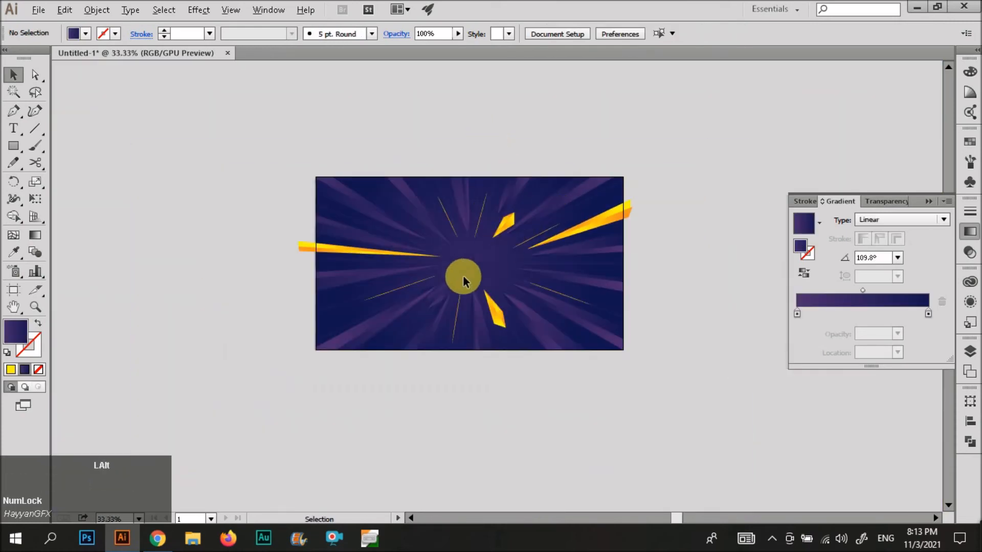
drag(496, 259, 506, 263)
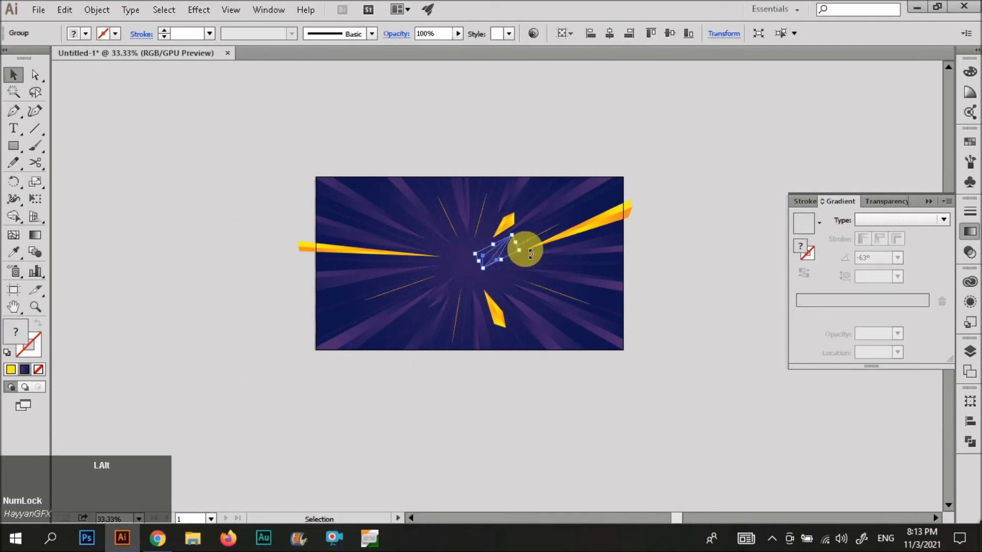
scroll(525, 249, up, 3)
drag(509, 225, 567, 288)
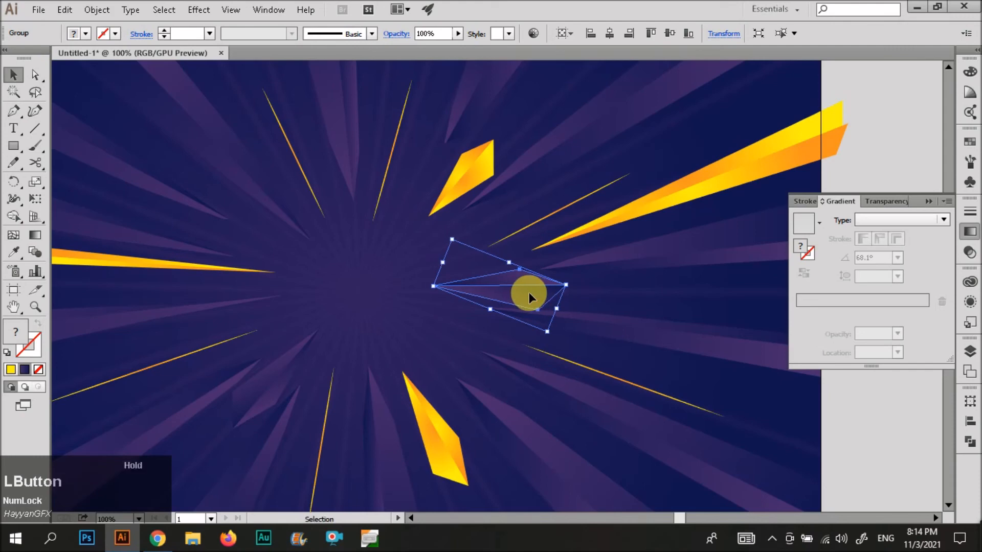
key(Delete)
Copy the upper golden shard to the right of the center, tip inward, and fill its lower half with the purple ray gradient.
drag(464, 177, 541, 329)
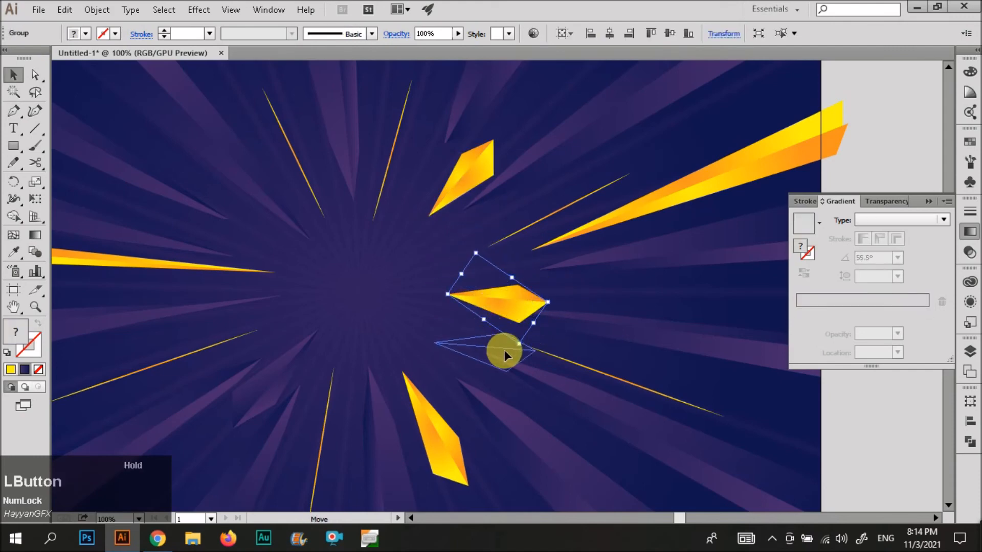
drag(536, 293, 539, 289)
key(i)
click(546, 299)
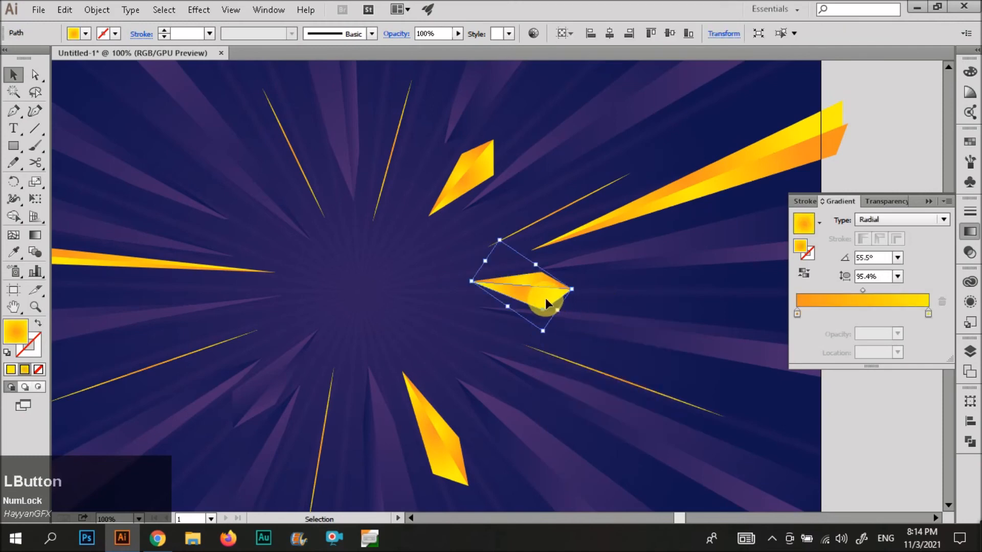
click(625, 331)
key(v)
Fill the upper half of the right-hand shard with the purple ray gradient, reverse the gradient and clear the selection.
click(539, 278)
key(i)
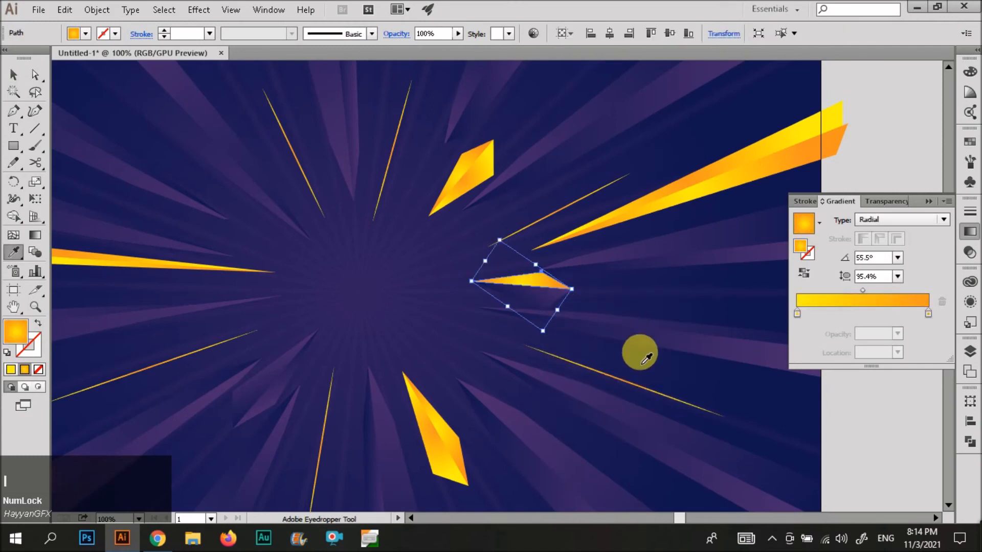
click(656, 340)
key(v)
click(802, 273)
click(701, 314)
scroll(565, 329, down, 3)
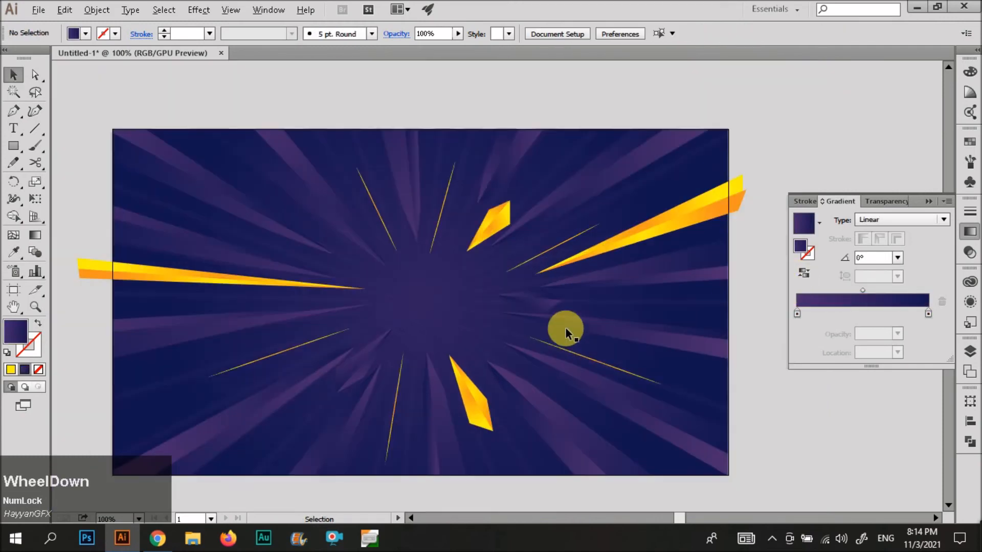
click(681, 366)
Add the text "game" in the open center and change it to uppercase.
scroll(681, 365, up, 1)
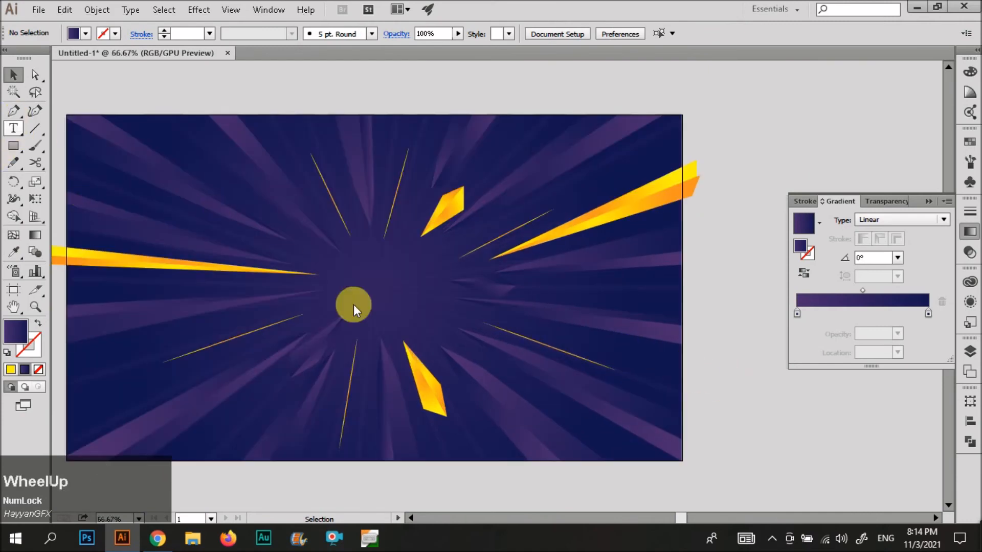
scroll(314, 276, up, 1)
click(13, 129)
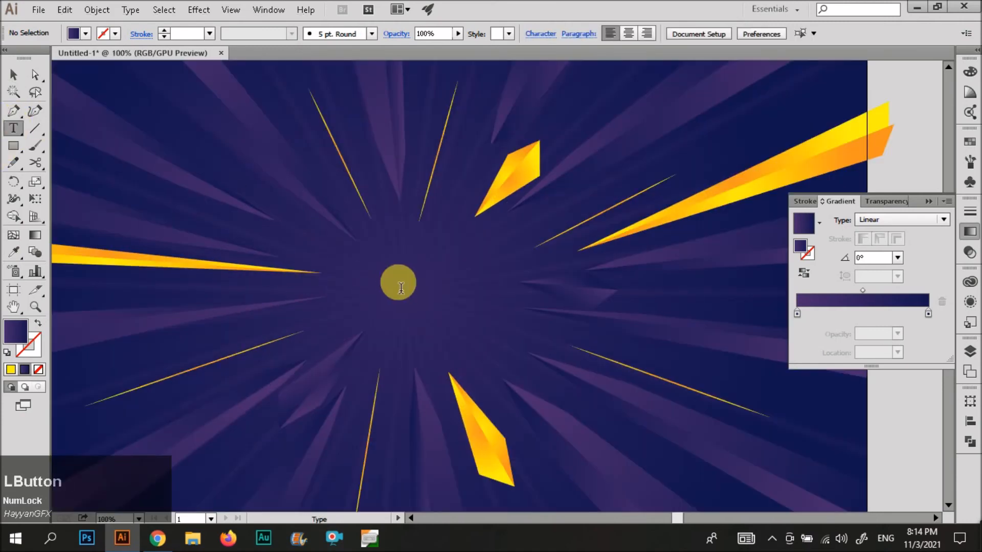
click(401, 288)
text(game)
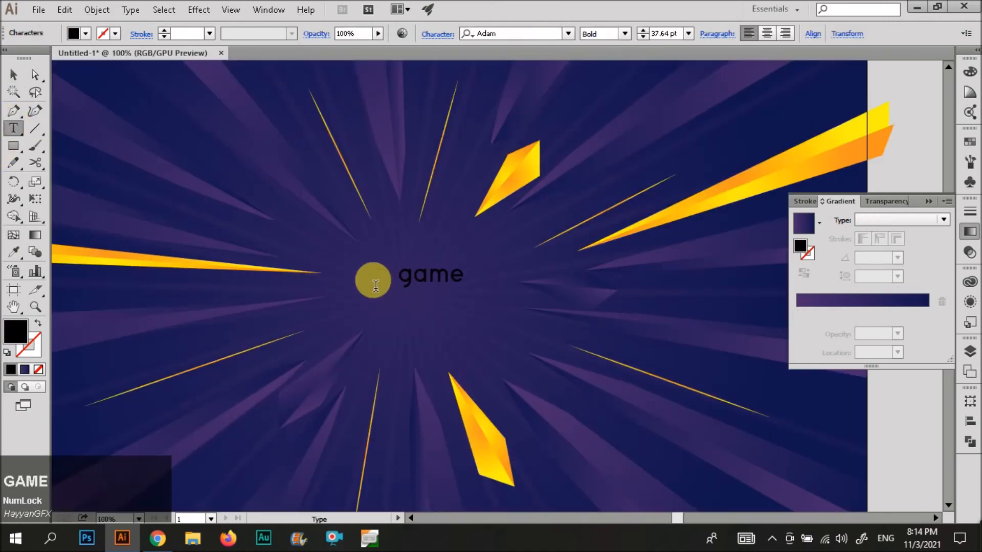
click(13, 74)
key(alt+t)
key(c)
key(u)
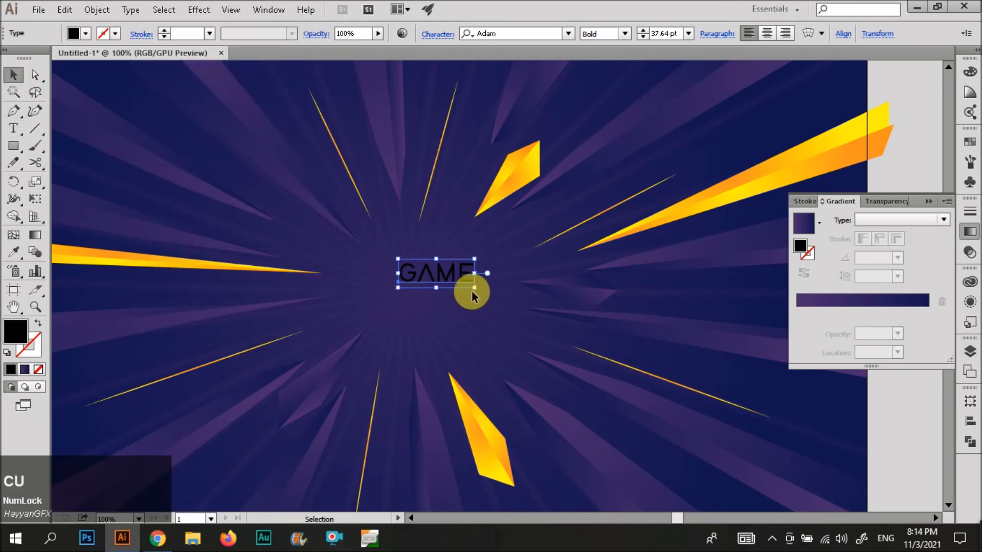
Enlarge the GAME text to 112.55 pt with a white fill and copy it directly below.
drag(474, 287, 543, 315)
click(87, 34)
click(31, 62)
key(v)
drag(407, 292, 409, 370)
Set the upper GAME text in the DEBUG FREE TRIAL font and enlarge it to 162.19 pt.
click(428, 296)
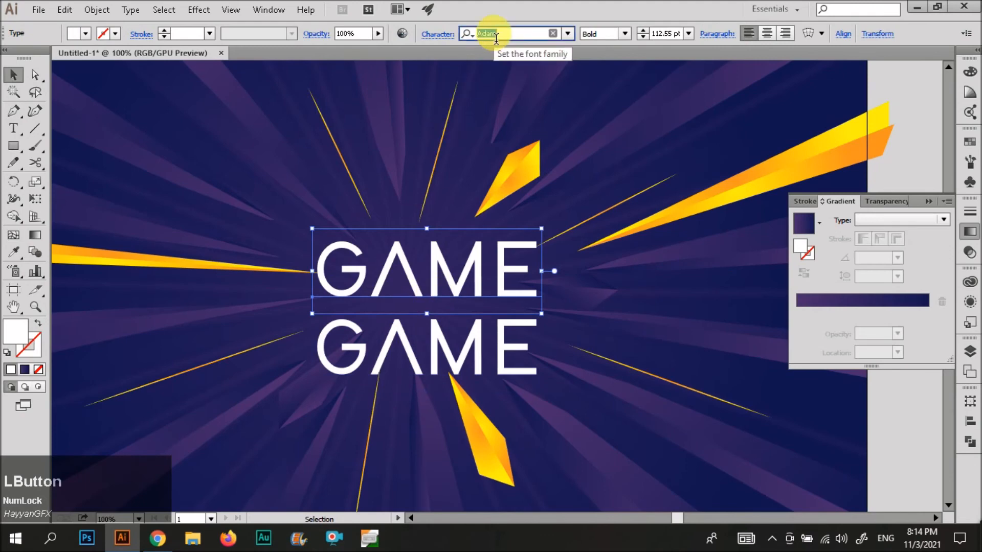
key(Down)
key(Return)
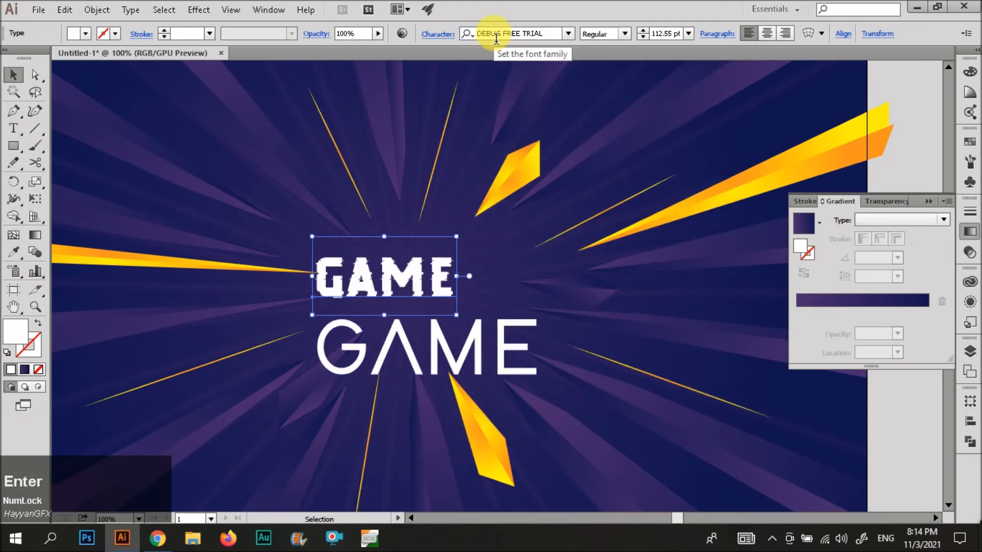
drag(457, 237, 525, 205)
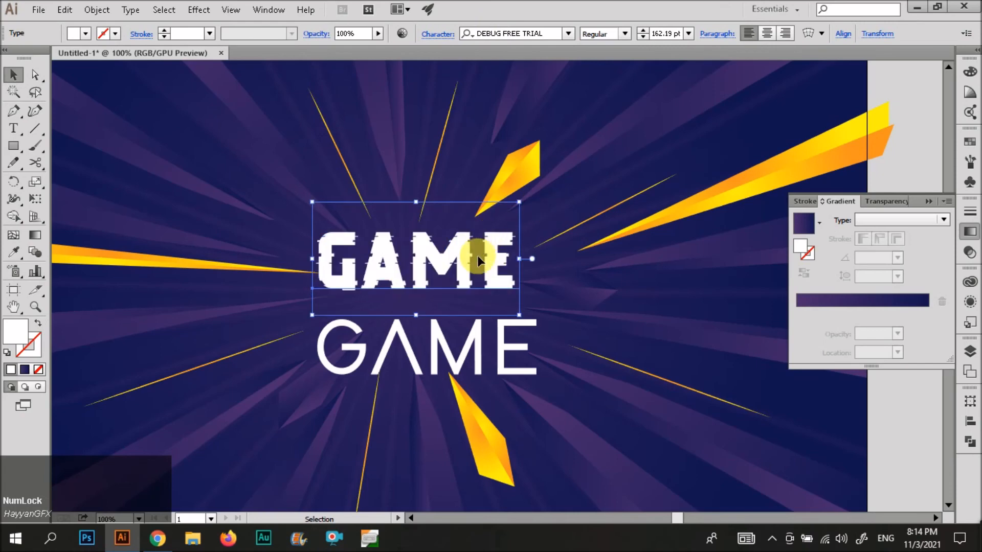
Replace the lower GAME text with "background".
double_click(497, 341)
drag(497, 341, 265, 358)
key(BackSpace)
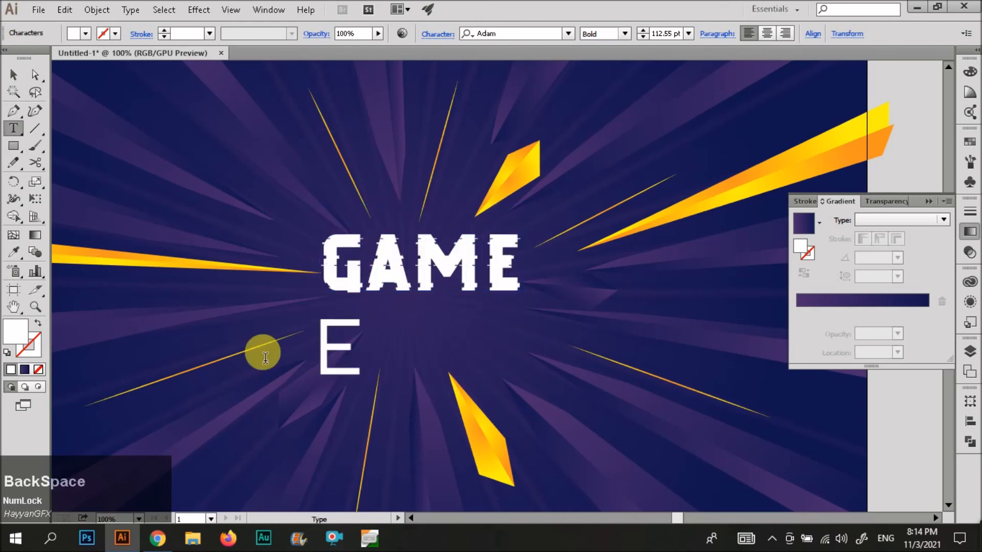
key(Delete)
text(ba)
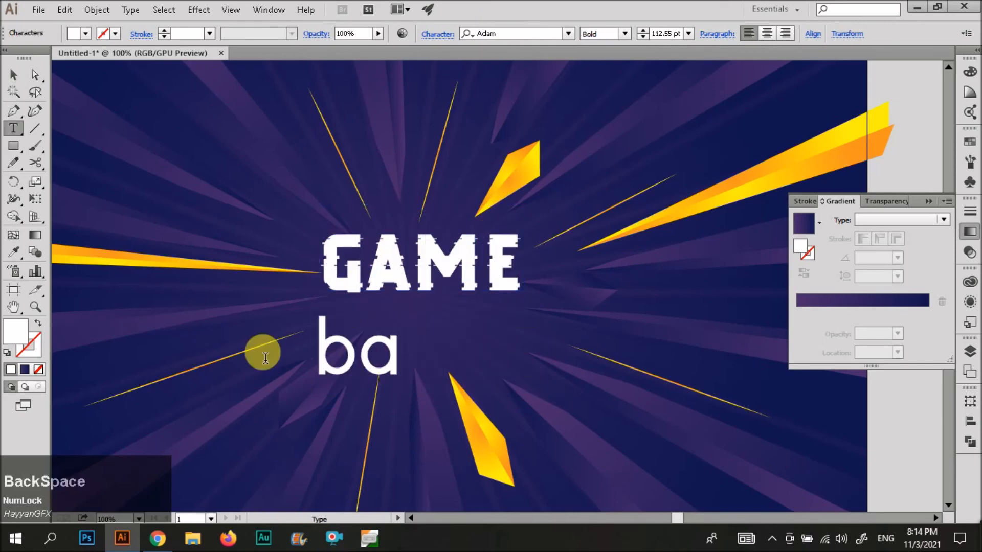
text(vkground)
Shrink the "background" text to 53.2 pt and change it to uppercase.
click(13, 75)
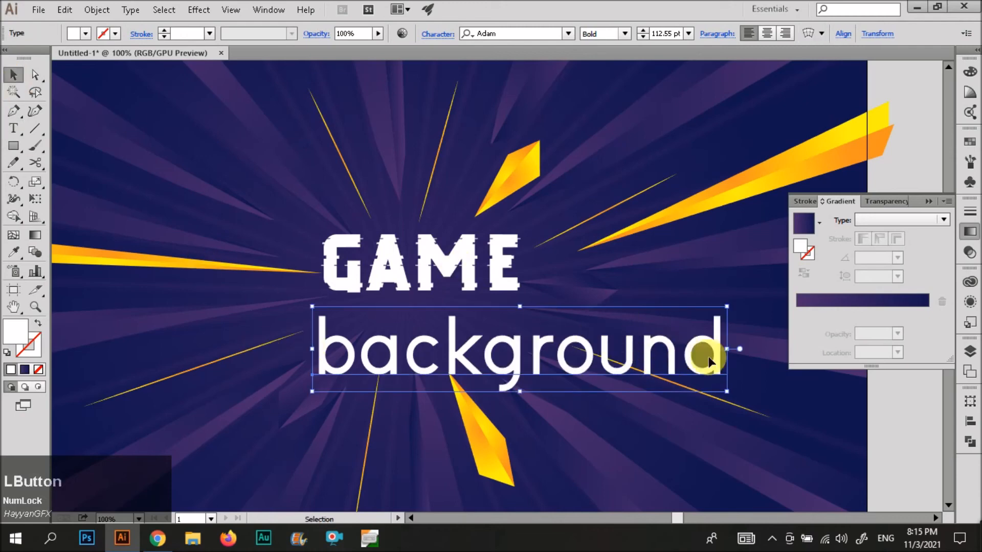
drag(726, 347, 485, 348)
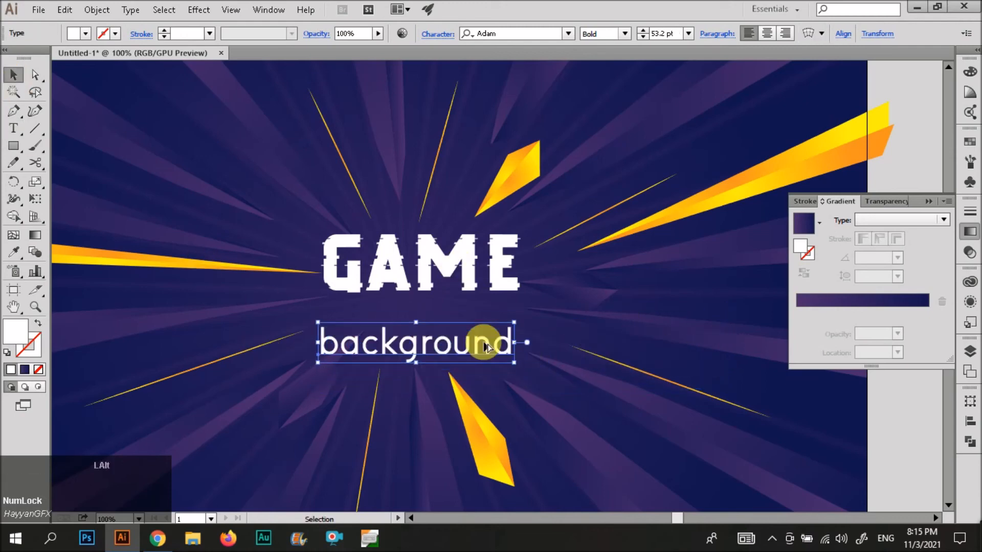
key(alt+t)
key(c)
key(u)
Reduce the font size of the BACKGROUND text to 35.2 pt.
key(ctrl+shift+a)
key(ctrl+shift+comma)
key(ctrl+shift+comma)
key(ctrl+shift+comma)
key(ctrl+shift+comma)
key(ctrl+shift+comma)
key(ctrl+shift+comma)
key(ctrl+shift+comma)
key(ctrl+shift+comma)
key(ctrl+shift+comma)
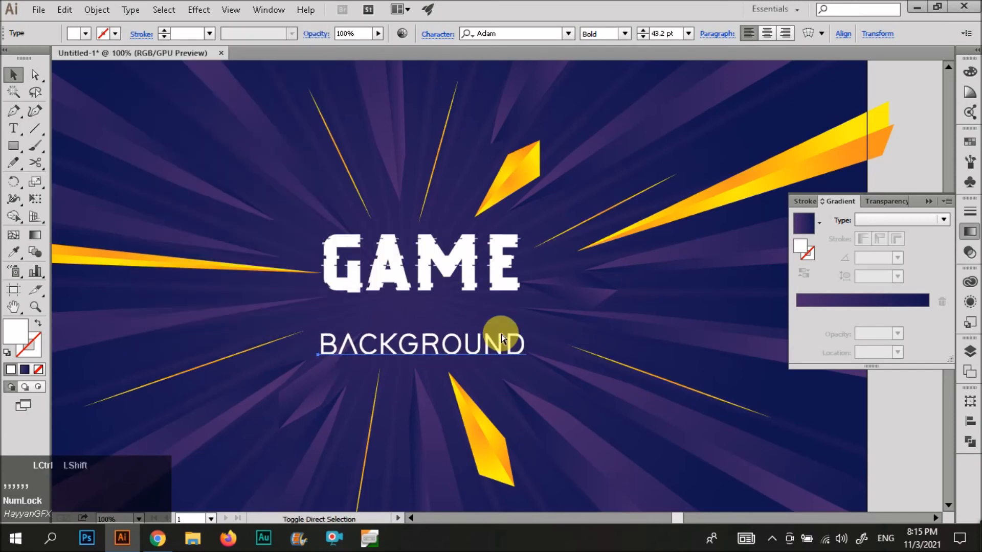
Widen the letter spacing of the BACKGROUND text and reduce its size to 33.2 pt.
key(alt+Right)
key(alt+Right)
key(alt+Right)
key(alt+Right)
key(alt+Right)
key(alt+Right)
key(alt+Right)
key(alt+Right)
key(alt+Right)
key(alt+Right)
key(alt+Right)
key(alt+Right)
key(alt+Right)
key(alt+Right)
key(alt+Right)
key(alt+Right)
key(alt+Right)
key(alt+Right)
key(alt+Right)
key(alt+Right)
key(alt+Right)
key(alt+Right)
key(alt+Right)
key(alt+Right)
key(alt+Right)
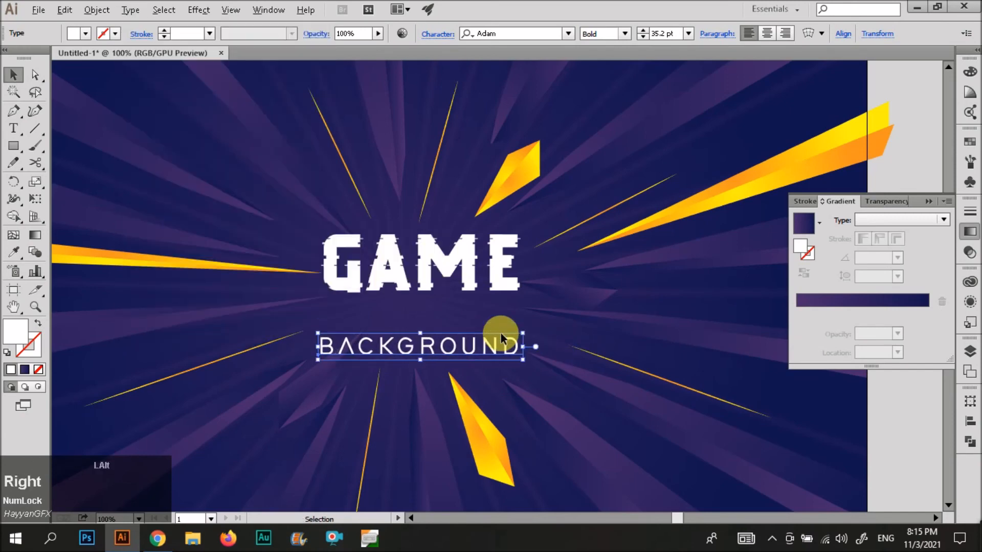
key(ctrl+shift+comma)
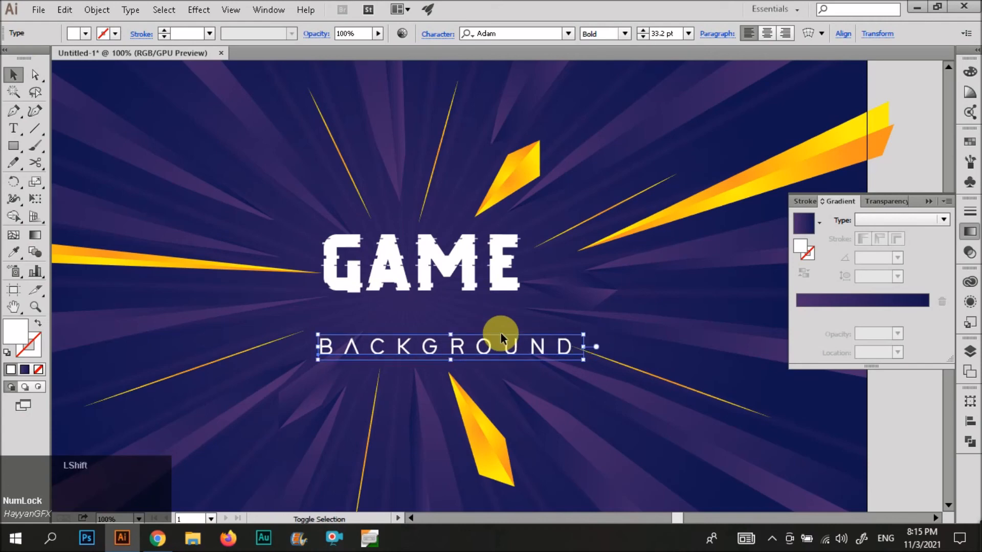
Move the BACKGROUND text up to sit directly beneath the word GAME.
key(shift+Up)
key(shift+Up)
key(shift+Up)
key(shift+Up)
key(shift+Up)
key(shift+Up)
key(shift+Up)
Reduce the BACKGROUND text to 23.2 pt and nudge it right to line up beneath GAME.
key(ctrl+shift+comma)
key(ctrl+shift+comma)
key(ctrl+shift+comma)
key(ctrl+shift+comma)
key(ctrl+shift+comma)
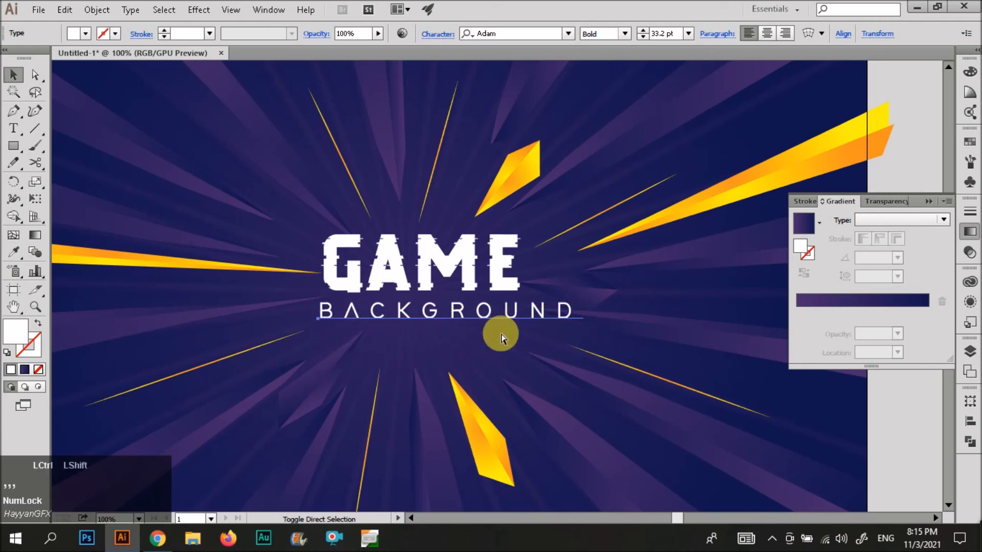
key(Right)
key(Right)
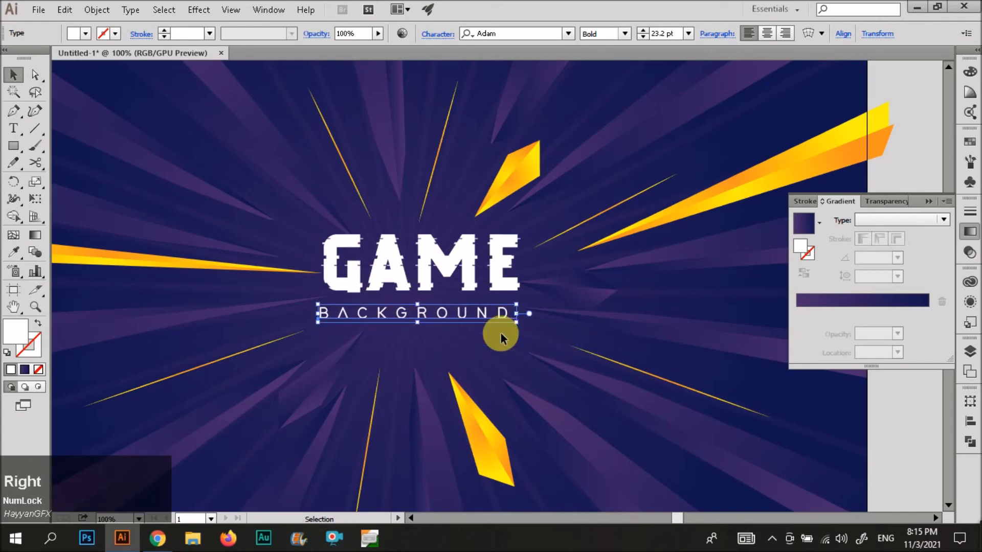
Widen the letter spacing of the BACKGROUND text so its width approaches that of the word GAME.
scroll(480, 317, up, 1)
scroll(480, 317, up, 1)
mouse_move(480, 316)
mouse_down()
mouse_move(494, 313)
mouse_move(453, 325)
mouse_move(469, 317)
mouse_up()
click(515, 338)
click(514, 333)
key(alt+Right)
key(alt+Right)
key(alt+Right)
key(alt+Right)
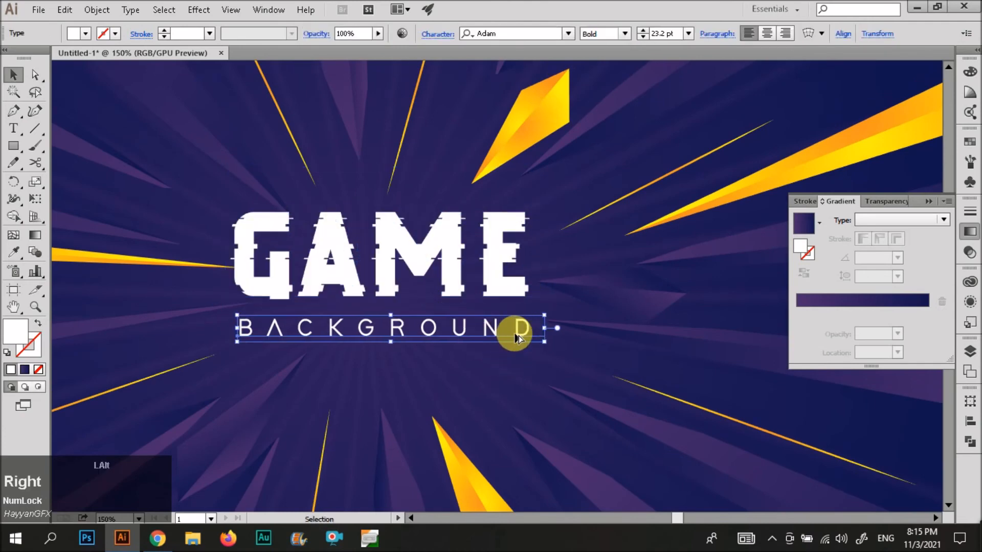
Nudge the BACKGROUND text up and slightly left so it sits closer beneath GAME, aligned with its left edge.
key(Up)
key(Up)
key(Up)
key(Up)
key(Up)
key(Up)
key(Left)
key(Left)
key(Left)
key(Left)
key(Left)
key(Left)
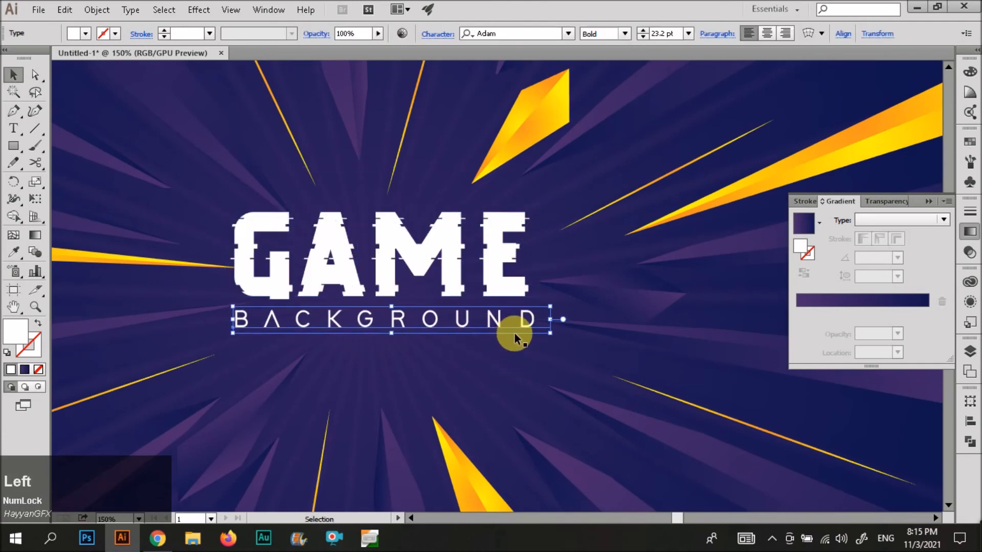
click(481, 376)
Group the GAME and BACKGROUND texts into one title.
scroll(440, 324, down, 2)
drag(457, 317, 455, 303)
shift+click(456, 302)
key(ctrl+g)
Center the title group horizontally and vertically on the artboard.
drag(417, 330, 422, 315)
click(843, 34)
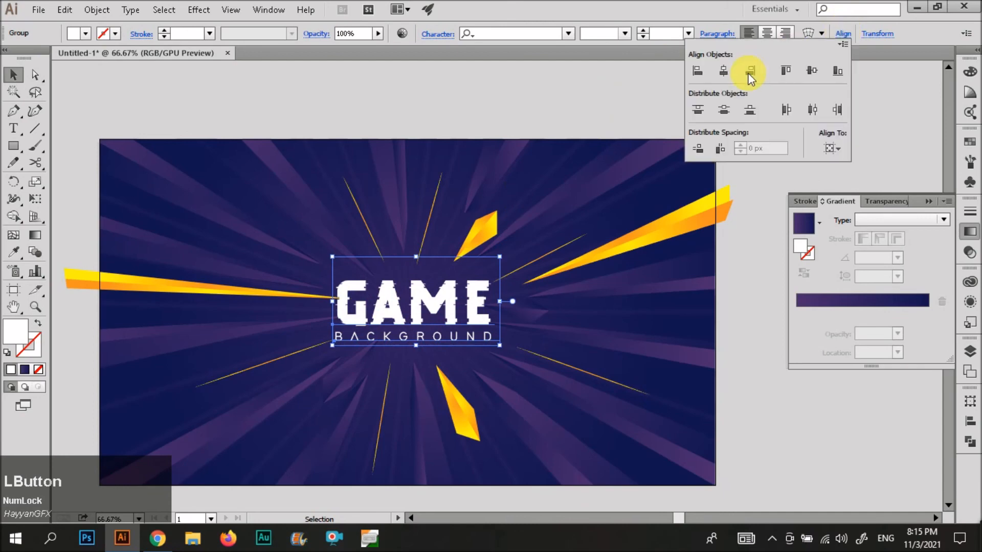
click(724, 72)
click(812, 72)
click(875, 106)
click(787, 141)
scroll(616, 191, down, 2)
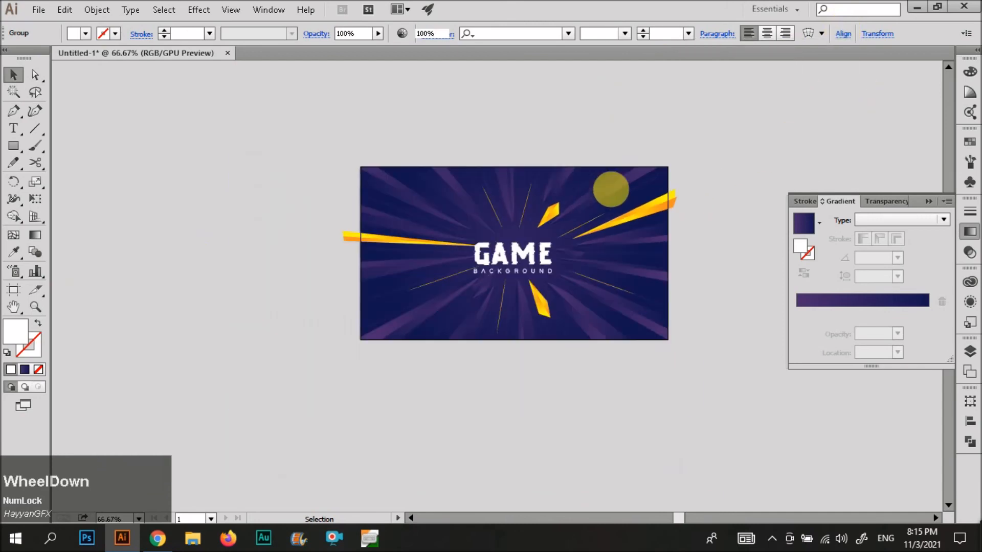
scroll(483, 303, up, 3)
scroll(467, 307, down, 3)
click(502, 363)
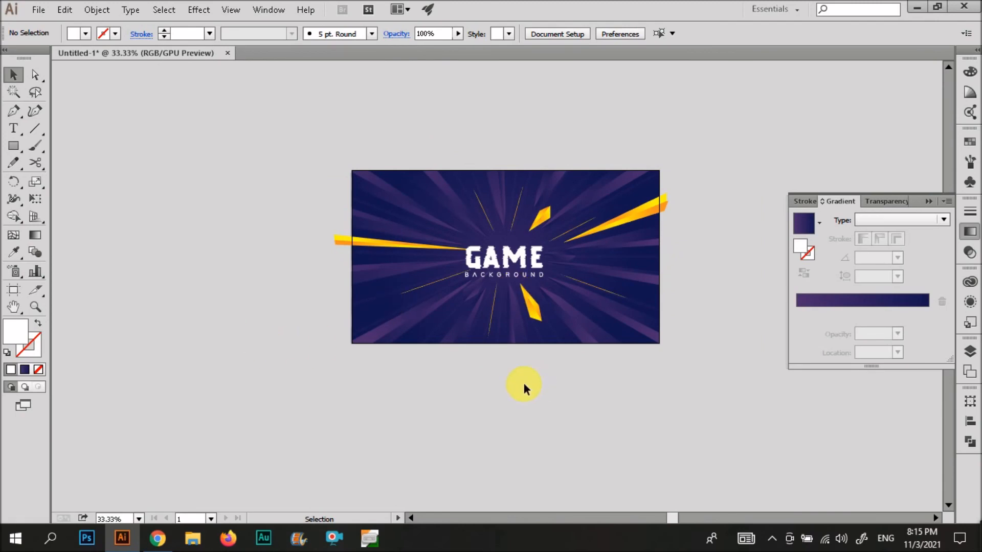
Draw a straight diagonal line from near the artboard's upper-left corner toward the GAME title.
scroll(443, 226, up, 4)
click(36, 129)
scroll(184, 199, down, 2)
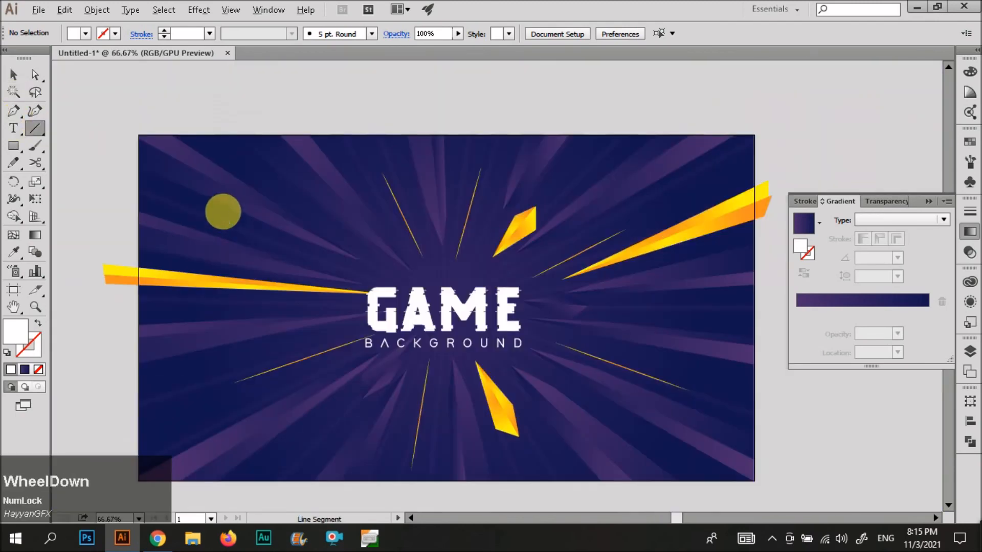
drag(161, 151, 359, 259)
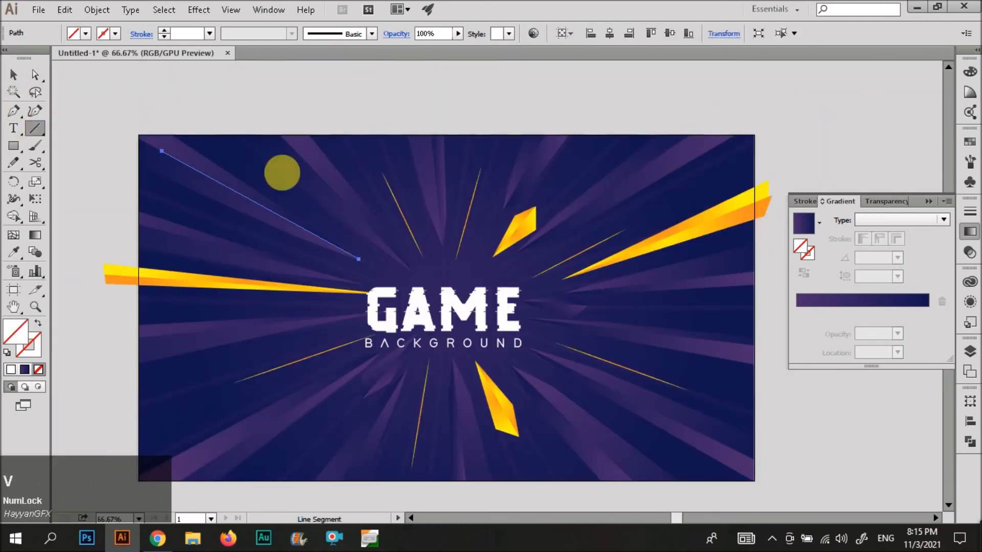
key(v)
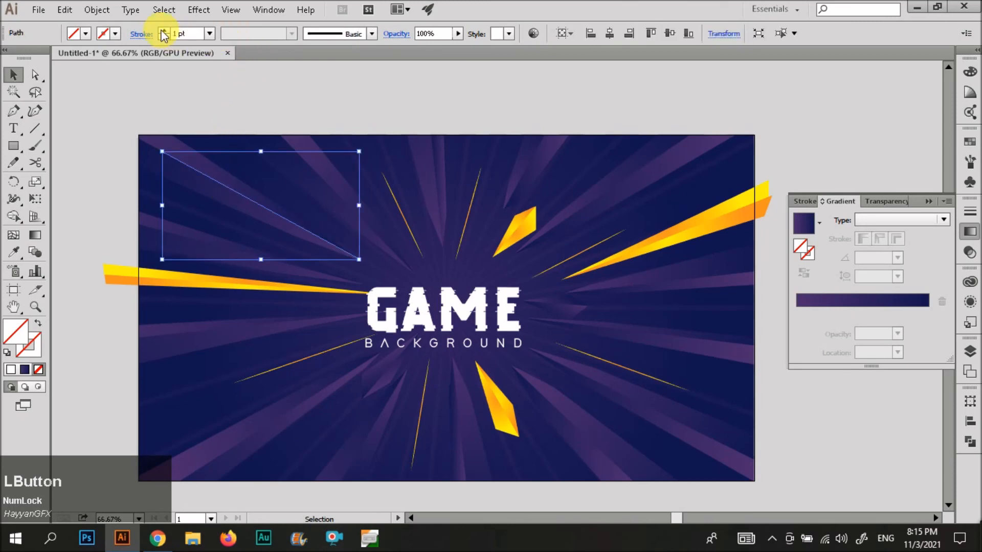
Give the new diagonal line a 7 pt orange stroke with the lens-shaped width profile tapering at both ends.
click(163, 32)
click(164, 32)
click(279, 34)
click(259, 65)
key(v)
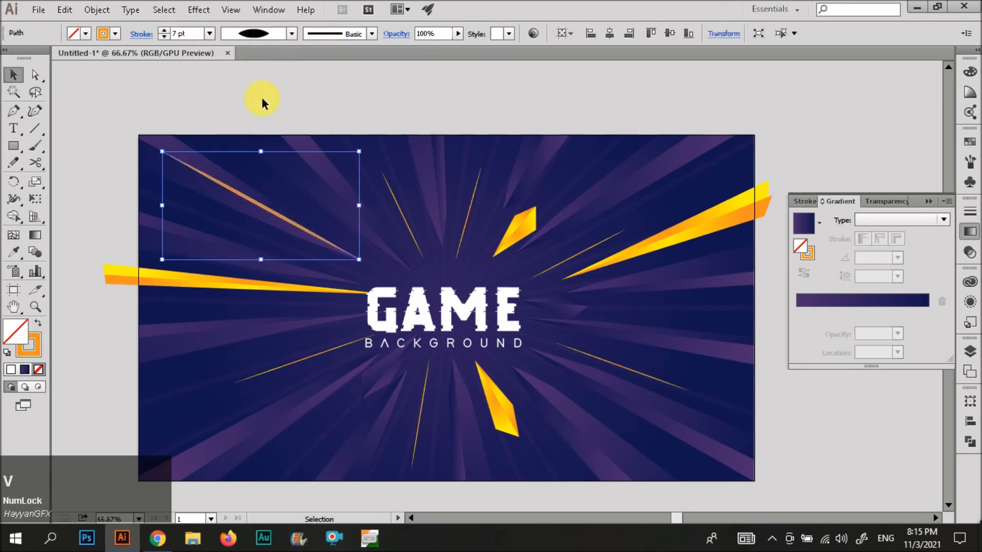
click(261, 95)
scroll(262, 96, down, 2)
scroll(268, 121, up, 1)
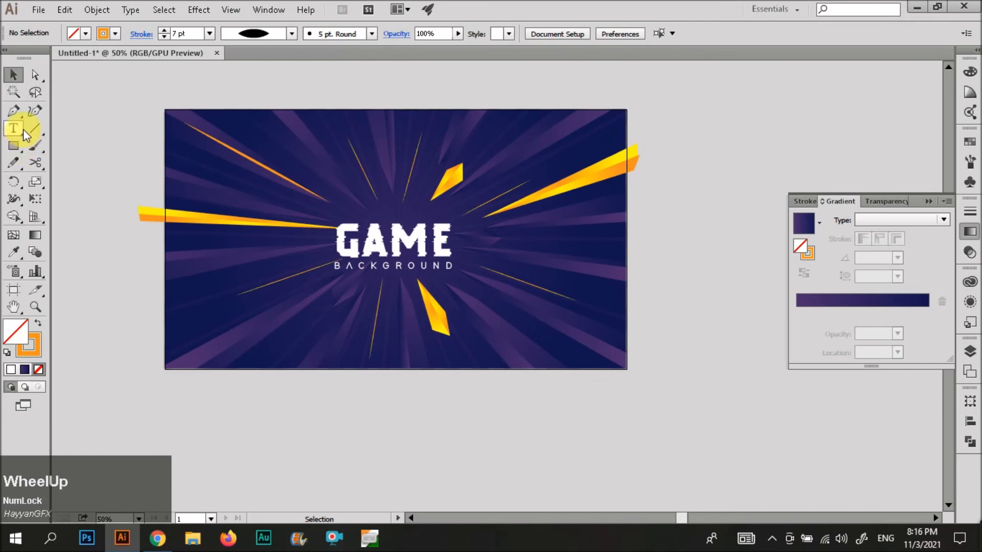
Draw a short line pointing outward from the right side of the letter E along the small purple shard.
click(34, 129)
scroll(436, 257, up, 2)
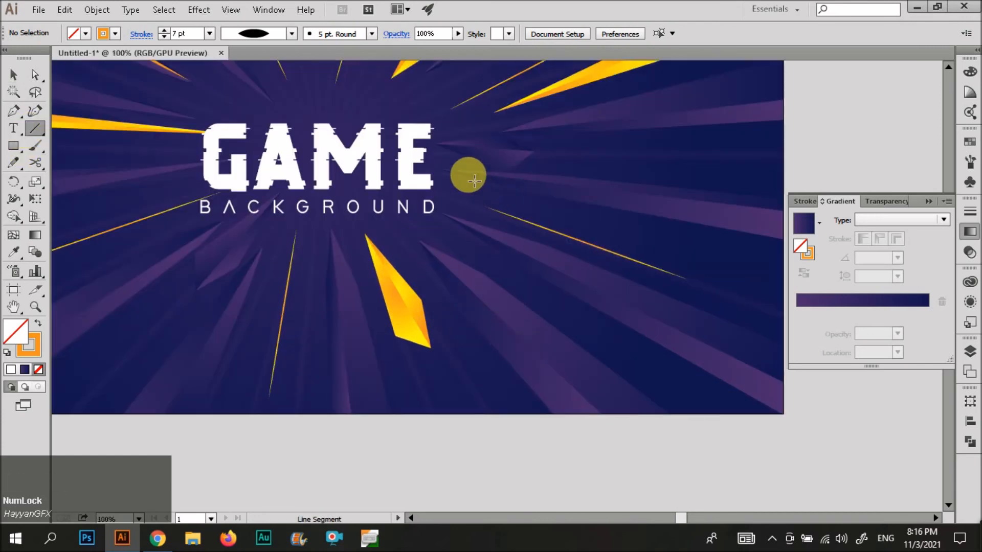
drag(441, 142, 537, 157)
key(v)
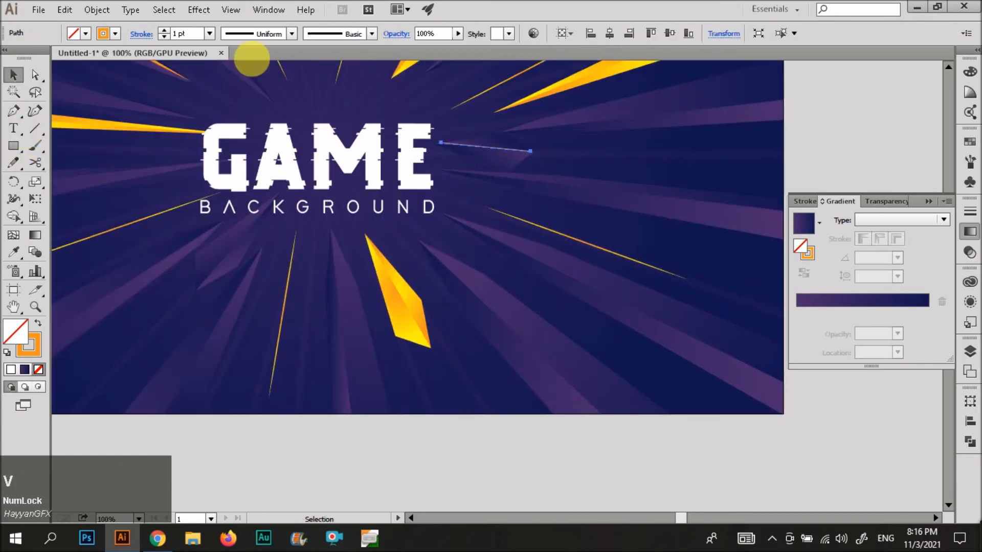
Set the short orange line's stroke to 6 pt with the lens-shaped width profile.
click(165, 30)
click(260, 34)
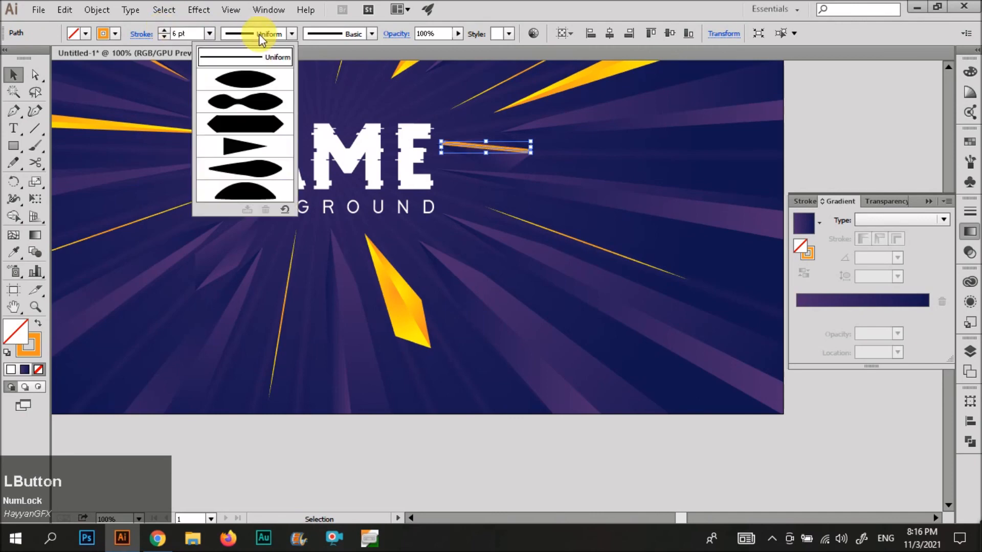
click(537, 147)
scroll(570, 326, down, 2)
click(592, 393)
scroll(683, 379, down, 1)
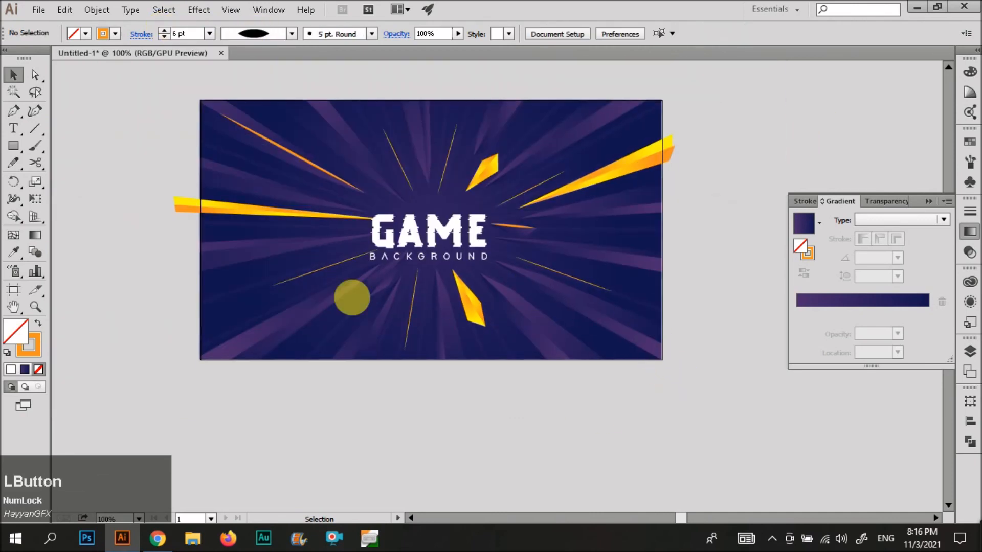
Draw three lines radiating from the title: to the lower-left corner, toward the upper-right corner and straight up to the top edge.
scroll(301, 314, up, 1)
click(35, 132)
drag(395, 252, 223, 368)
scroll(450, 340, up, 3)
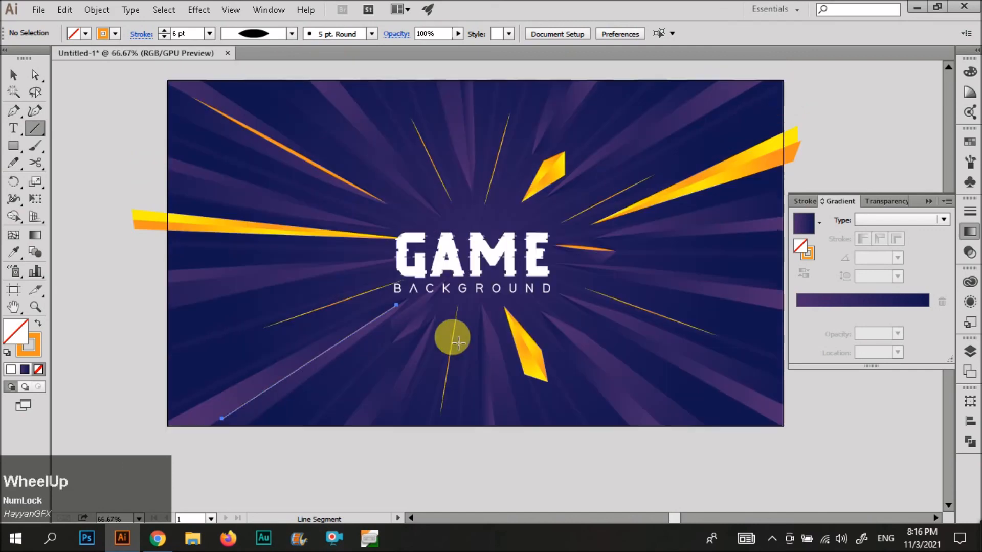
drag(571, 208, 716, 109)
drag(479, 214, 459, 98)
key(v)
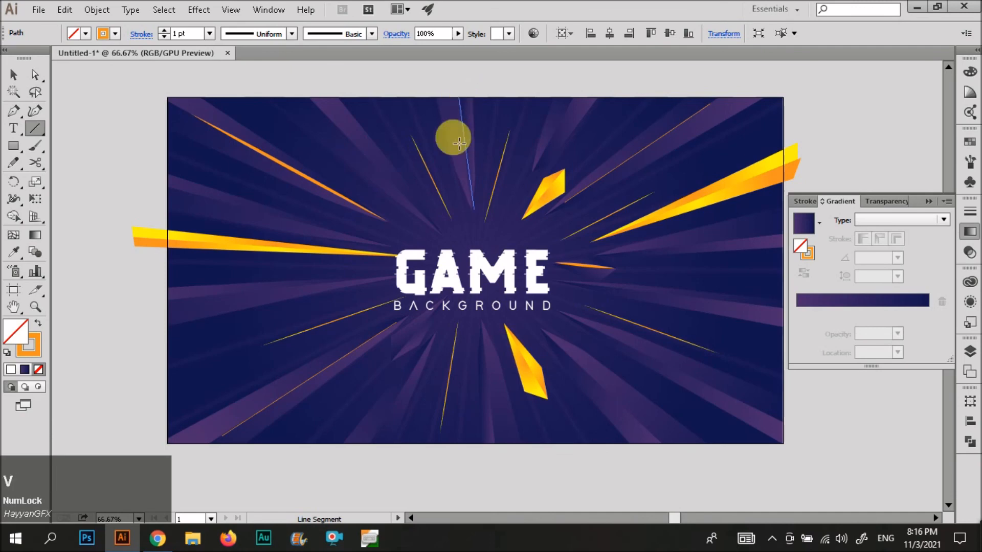
Select the three new radiating lines and give them a 5 pt light blue stroke.
shift+click(355, 316)
shift+click(347, 319)
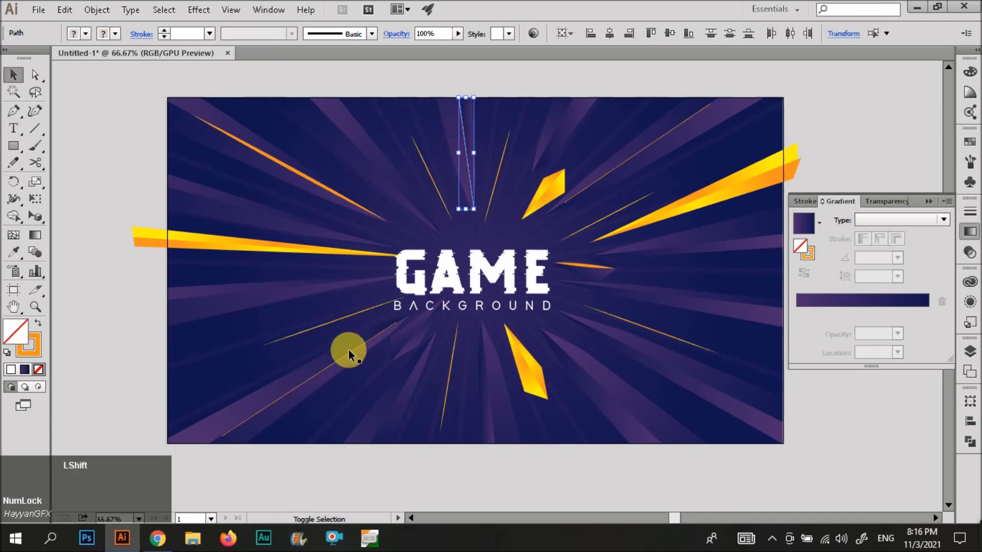
shift+click(348, 352)
shift+click(626, 160)
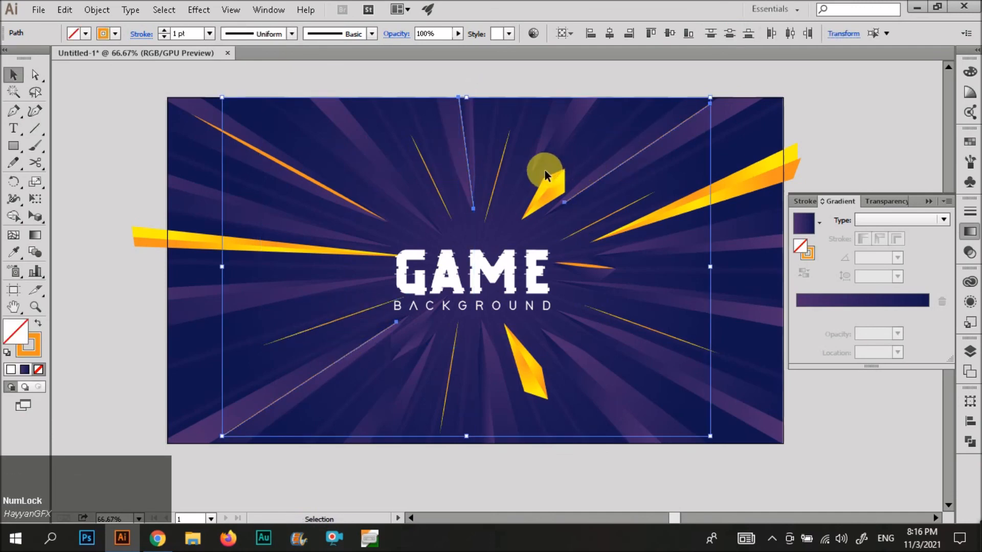
click(164, 30)
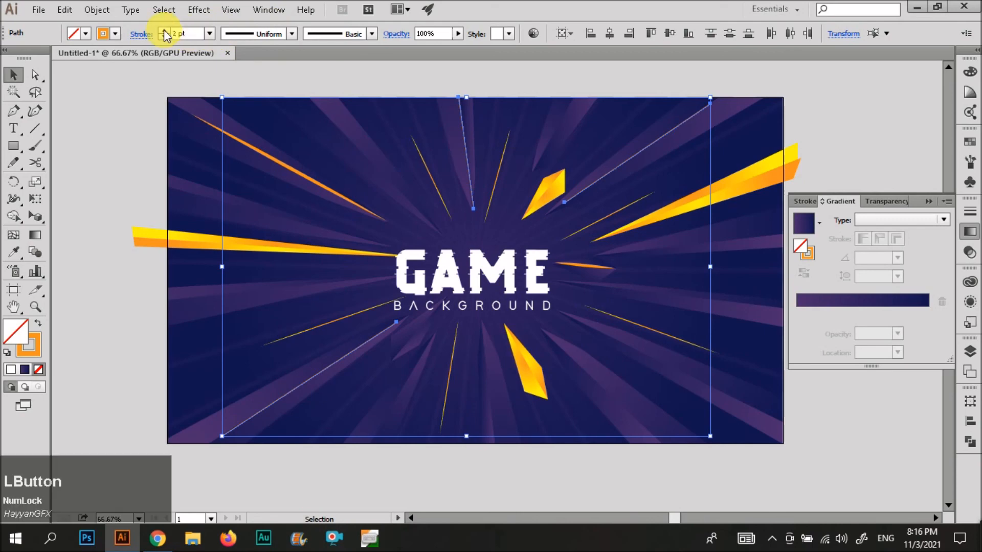
click(113, 35)
click(85, 61)
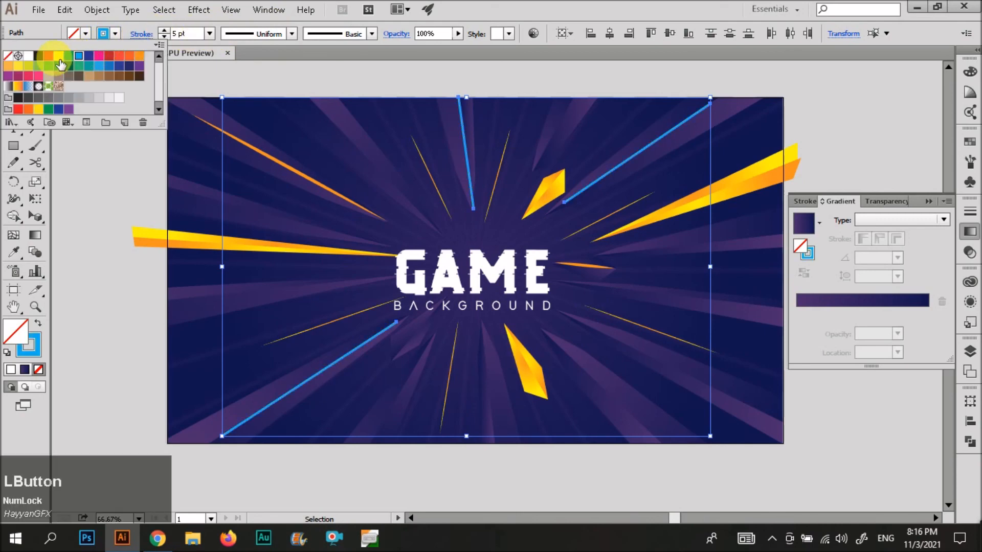
Apply the lens-shaped width profile to the three blue lines.
click(264, 35)
click(242, 85)
click(112, 103)
scroll(321, 261, down, 2)
scroll(351, 289, up, 2)
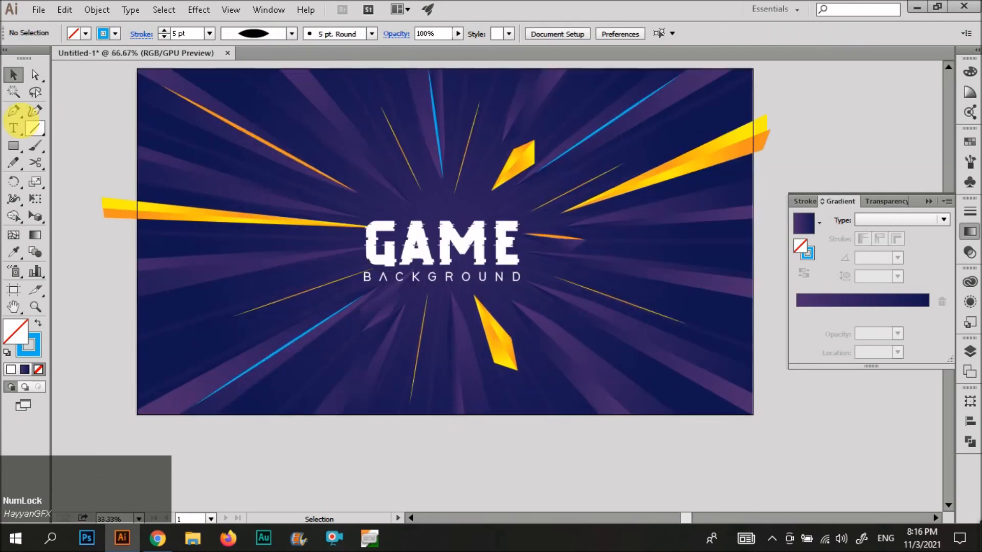
Draw three more lines radiating from the title toward the lower right, the right and the upper left.
key(backslash)
drag(631, 416, 512, 302)
key(ctrl+z)
drag(666, 223, 572, 233)
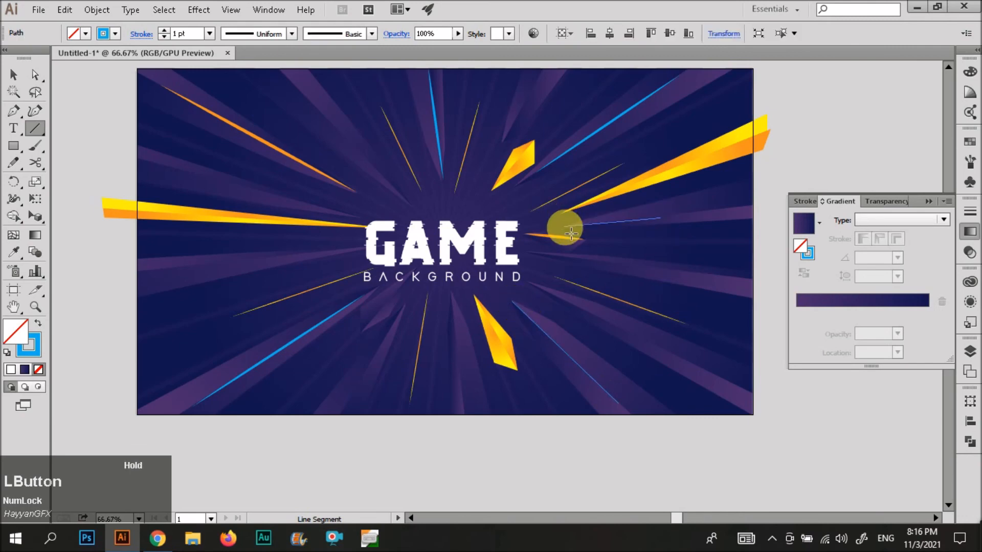
mouse_move(417, 211)
mouse_down()
mouse_move(375, 180)
mouse_move(333, 120)
mouse_up()
key(v)
Select the three newest lines and give them a 4 pt red stroke.
shift+click(583, 375)
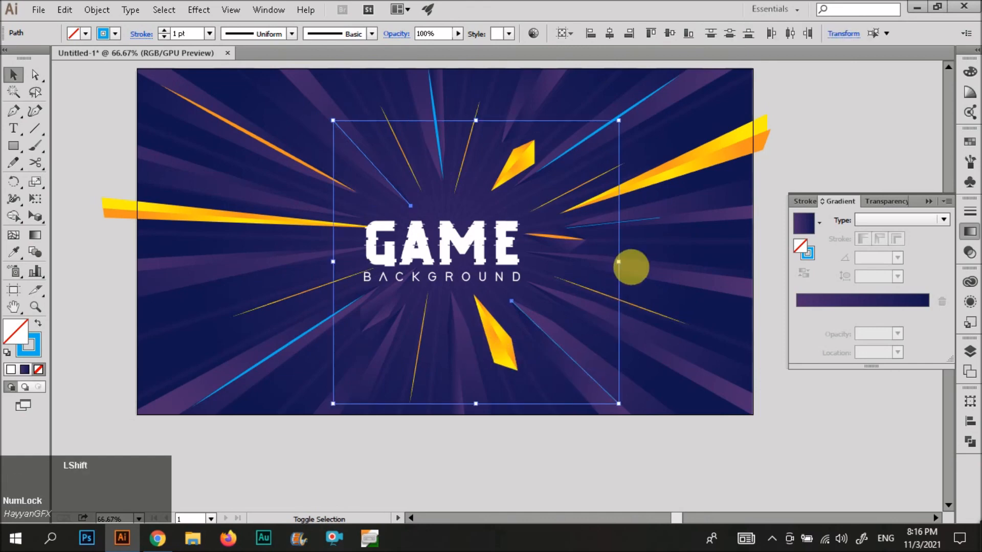
shift+click(625, 223)
click(164, 30)
click(164, 30)
click(163, 30)
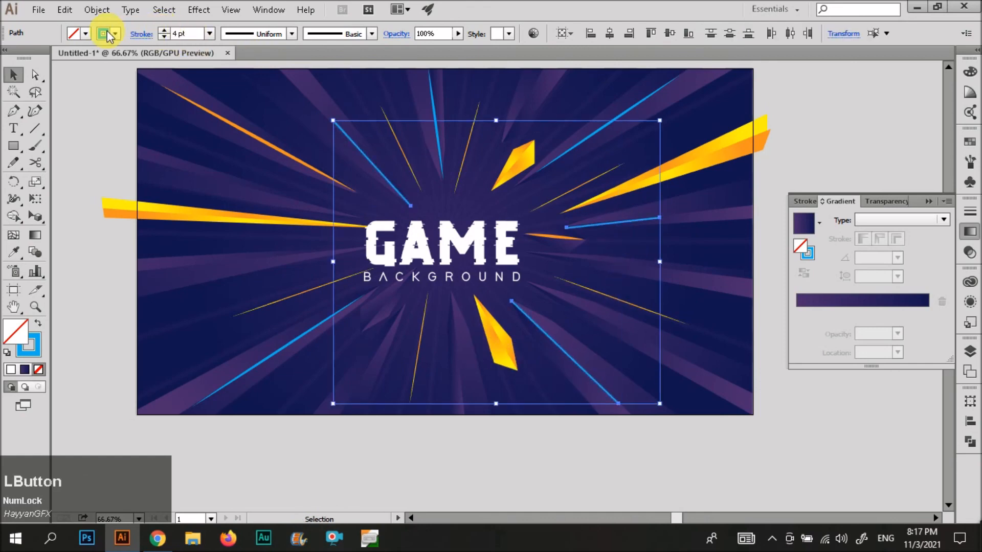
click(103, 32)
key(v)
Apply the lens-shaped width profile to the three red lines.
click(247, 35)
click(240, 79)
click(97, 138)
scroll(404, 329, down, 2)
click(521, 423)
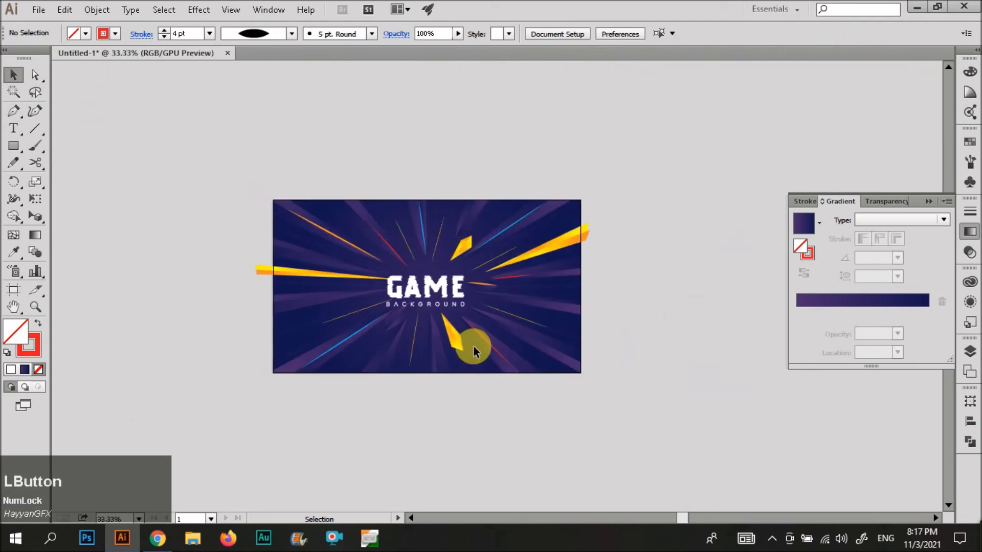
Enlarge the GAME BACKGROUND title group slightly and move it up a little.
scroll(438, 285, up, 2)
click(434, 243)
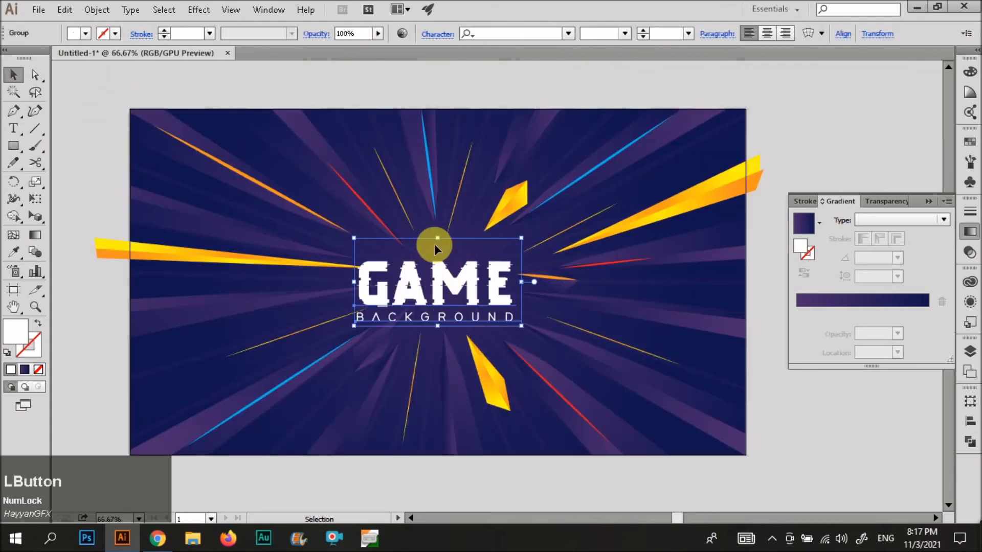
drag(438, 238, 440, 230)
drag(438, 292, 442, 277)
click(813, 439)
Move the short orange line and the purple shard behind it right, clear of the letter E.
click(475, 280)
click(563, 291)
scroll(577, 289, up, 3)
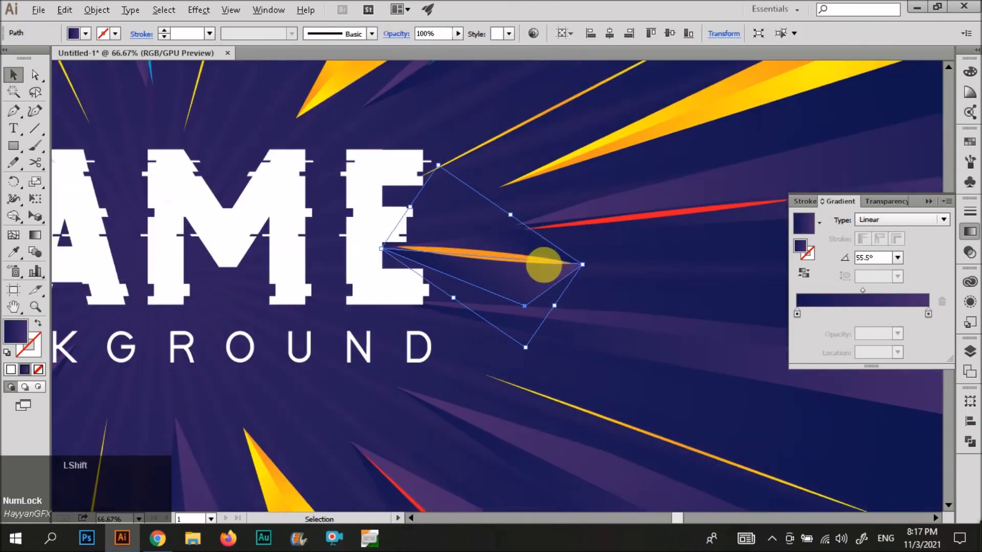
scroll(541, 268, up, 1)
shift+click(524, 276)
drag(589, 299, 631, 286)
scroll(554, 287, down, 2)
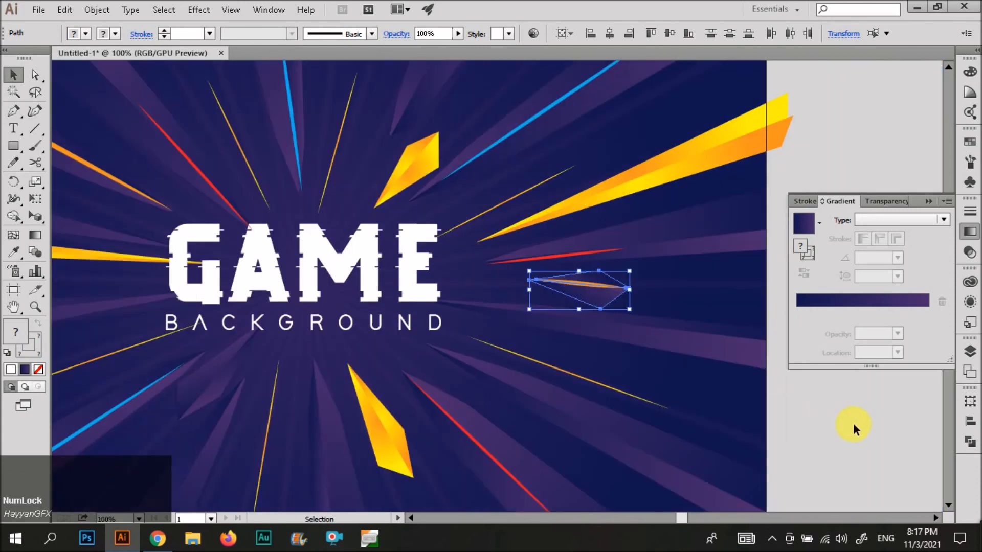
click(854, 430)
scroll(524, 329, down, 1)
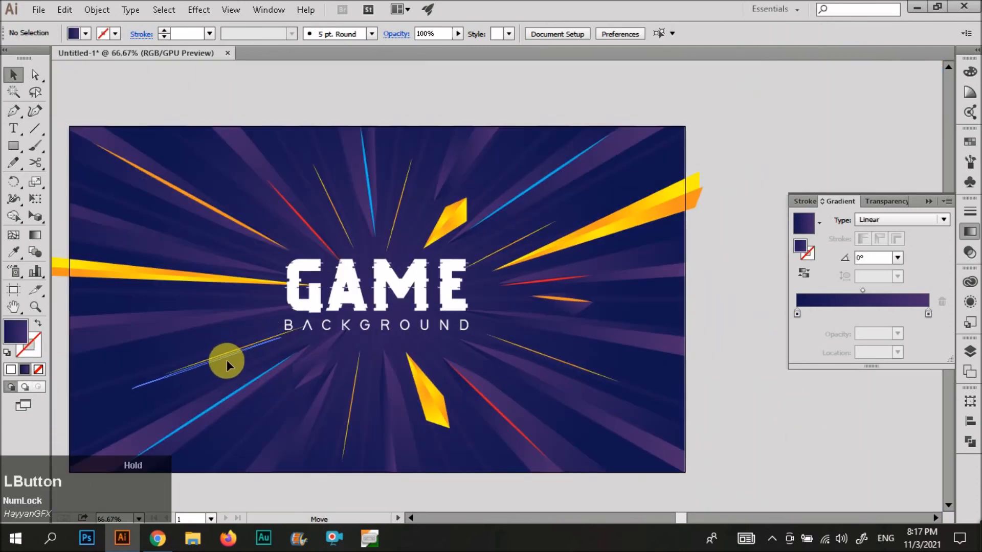
Move the thin golden line at the title's lower left and the red line at its upper left outward from the title.
drag(220, 354, 220, 353)
scroll(351, 267, down, 1)
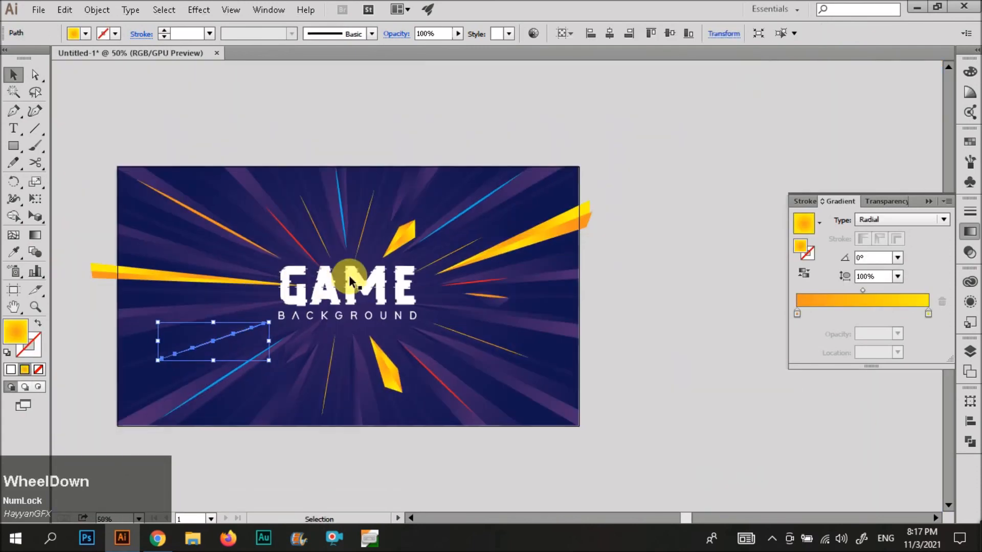
scroll(318, 256, up, 3)
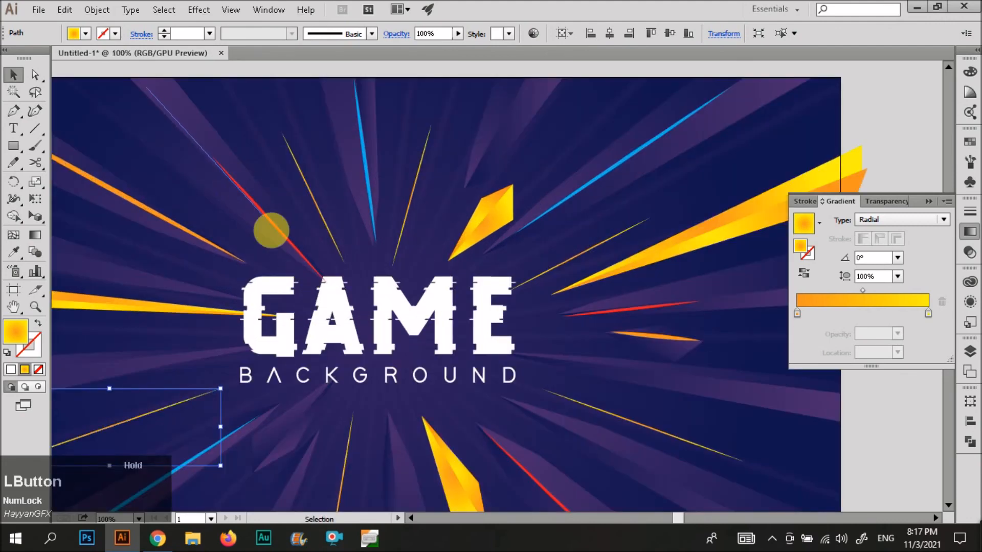
scroll(247, 197, down, 4)
click(537, 215)
scroll(409, 266, down, 1)
scroll(388, 299, up, 1)
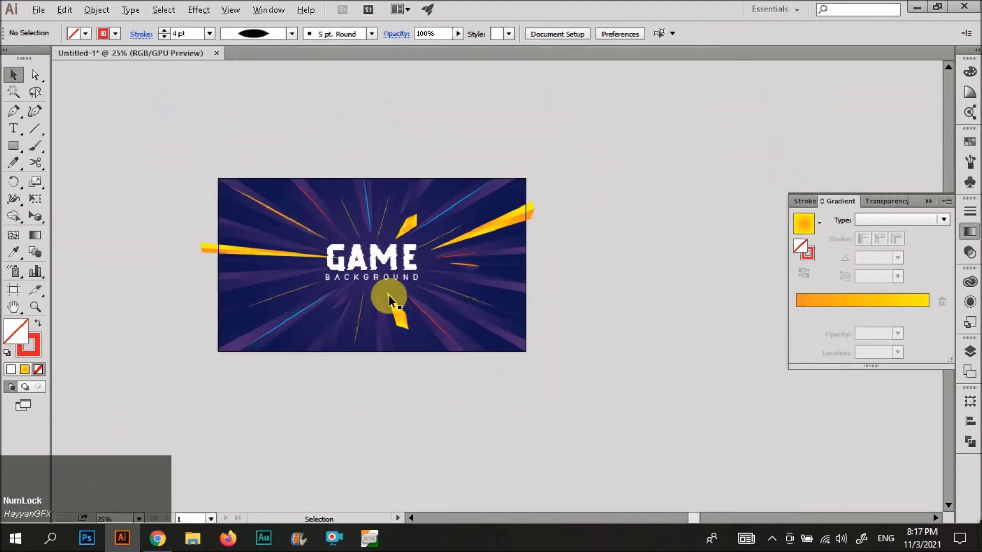
Move both halves of the left golden ray farther left, clear of the letter G.
scroll(388, 299, up, 1)
scroll(474, 283, down, 1)
scroll(347, 267, up, 2)
drag(317, 252, 235, 246)
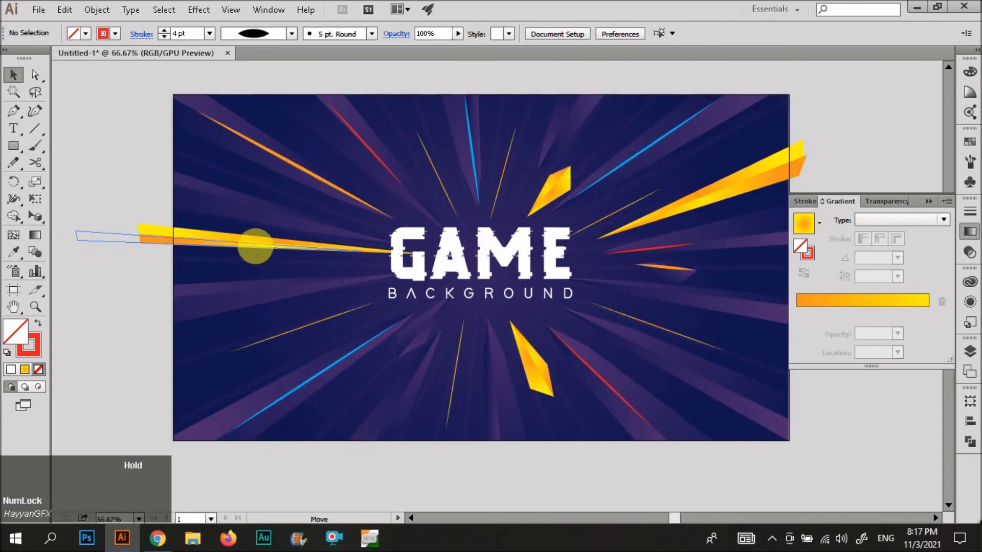
key(ctrl+z)
mouse_move(139, 219)
mouse_down()
mouse_move(175, 249)
mouse_move(170, 234)
mouse_move(142, 236)
mouse_up()
scroll(213, 259, down, 1)
Create a 1280 by 720 px rectangle and center it on the artboard.
key(m)
click(678, 281)
key(Return)
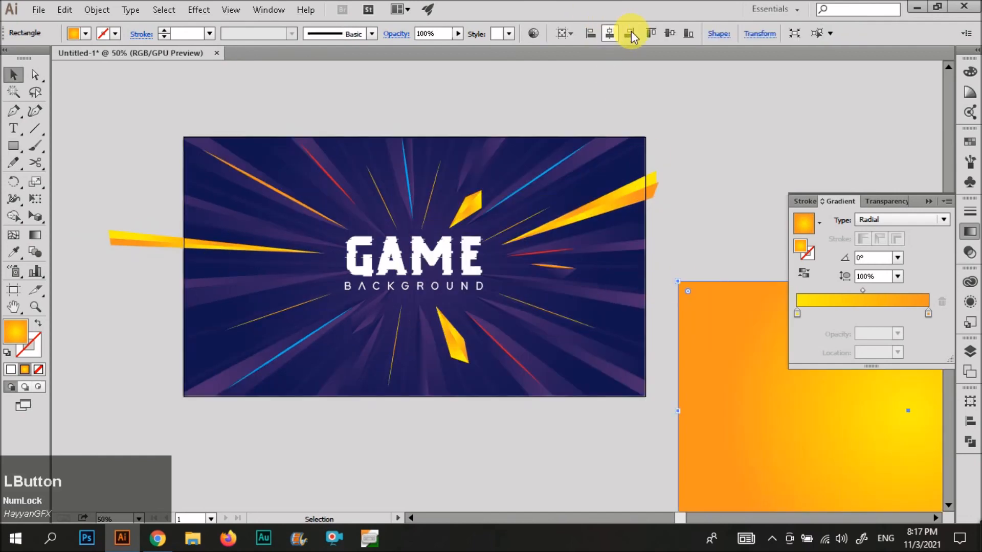
click(611, 34)
click(670, 33)
key(v)
Clip all the artwork to the rectangle with a clipping mask and close the floating Gradient settings.
key(ctrl+a)
right_click(237, 170)
click(301, 253)
scroll(405, 259, down, 1)
click(656, 374)
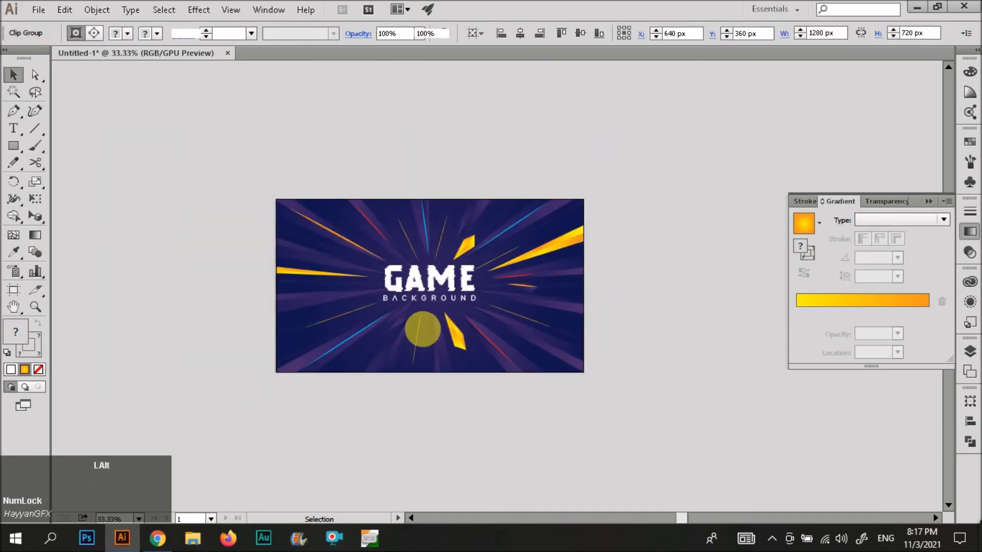
scroll(416, 333, up, 1)
click(928, 202)
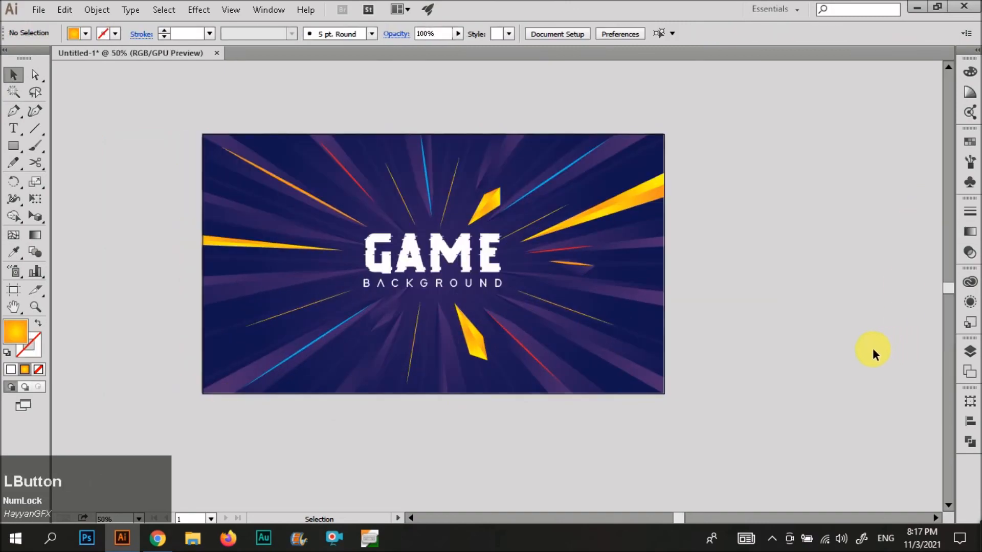